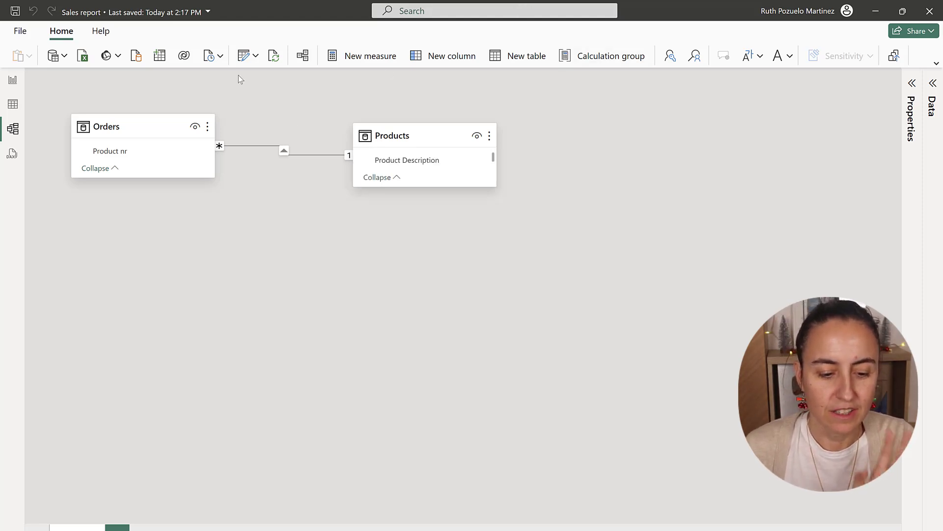
Step: Open the report's data in the Power Query Editor and review the Orders, Products and Missing Products queries
click(15, 81)
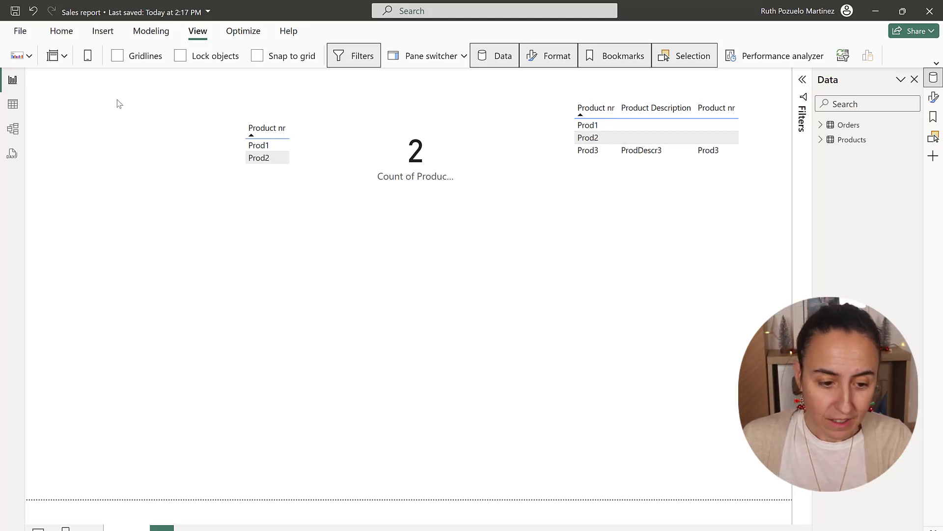
click(72, 31)
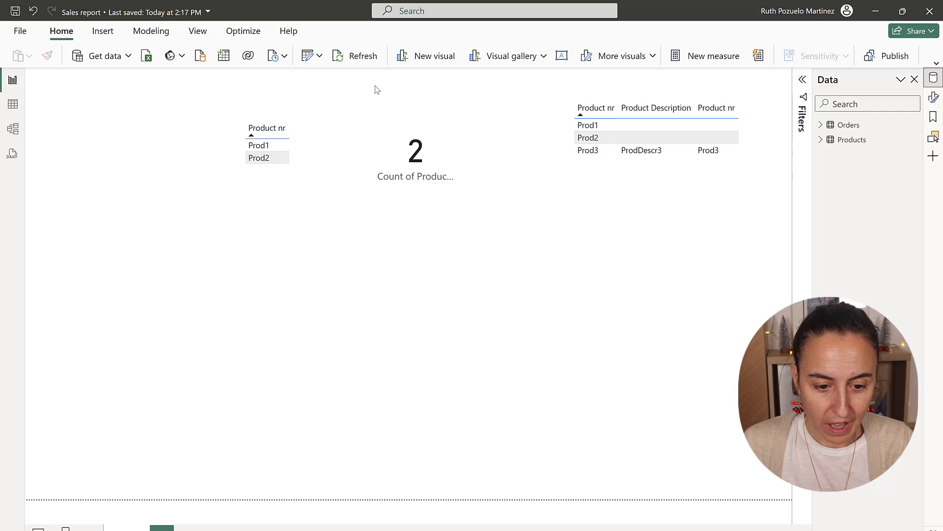
click(307, 57)
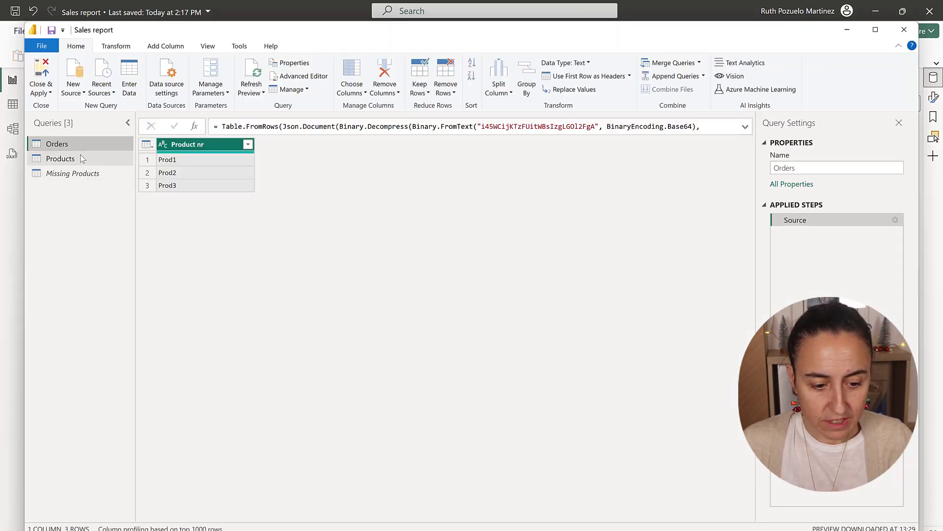
click(81, 159)
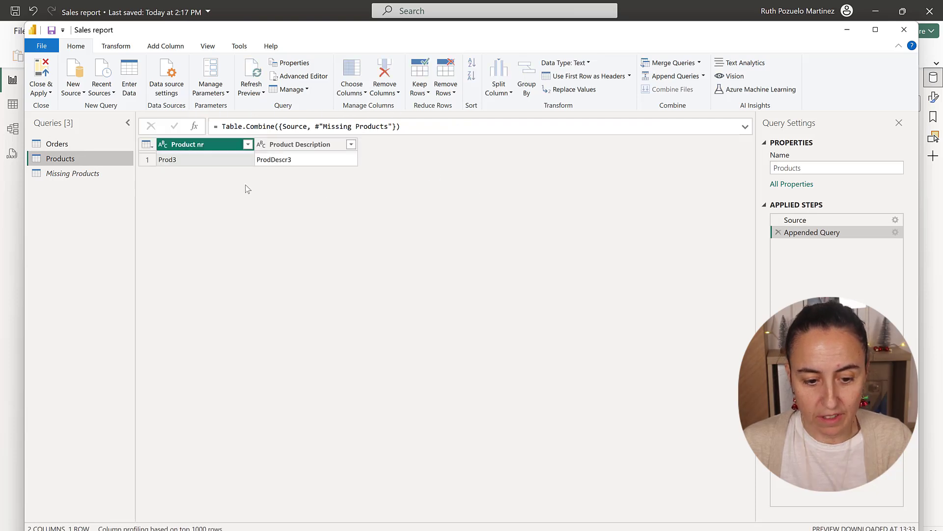
click(74, 174)
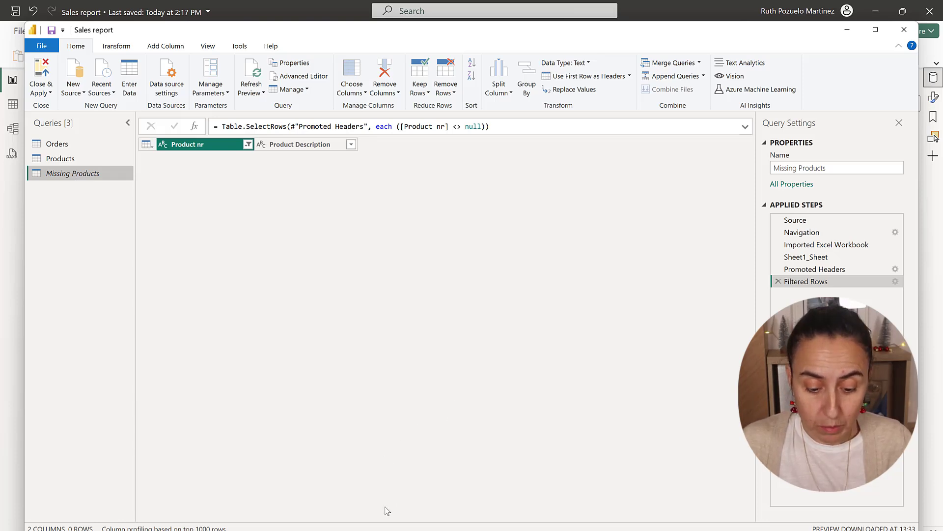
Step: Switch to the browser and inspect Missing products.xlsx in the Vaccine Tracker library, including its Product nr and Product Description table
click(391, 529)
click(349, 513)
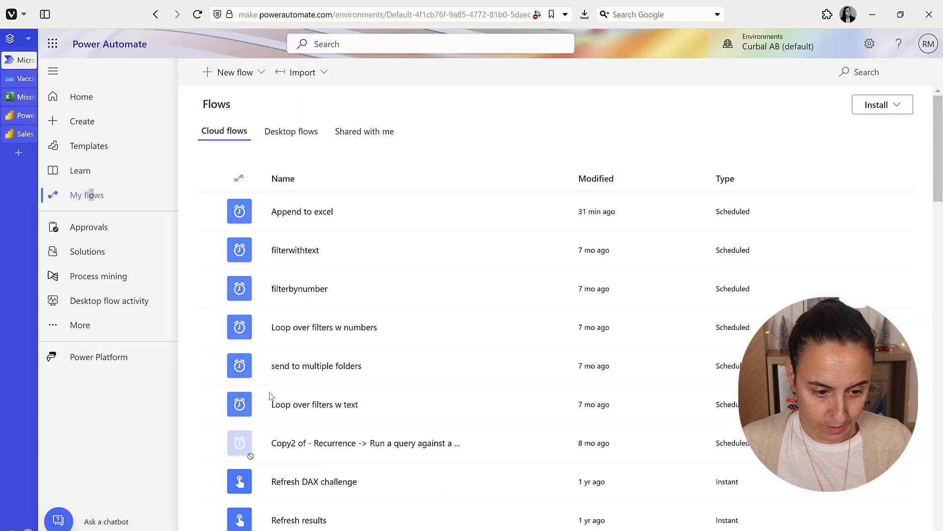
click(23, 80)
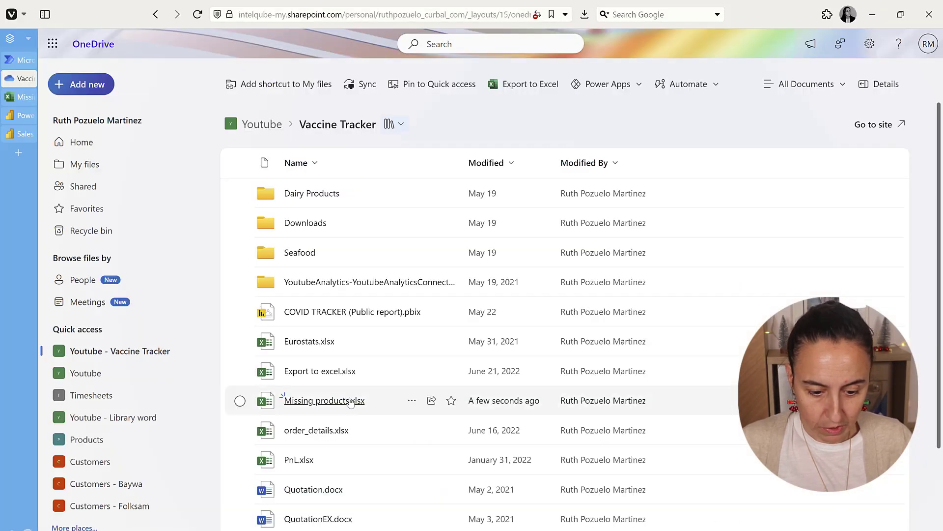
click(20, 97)
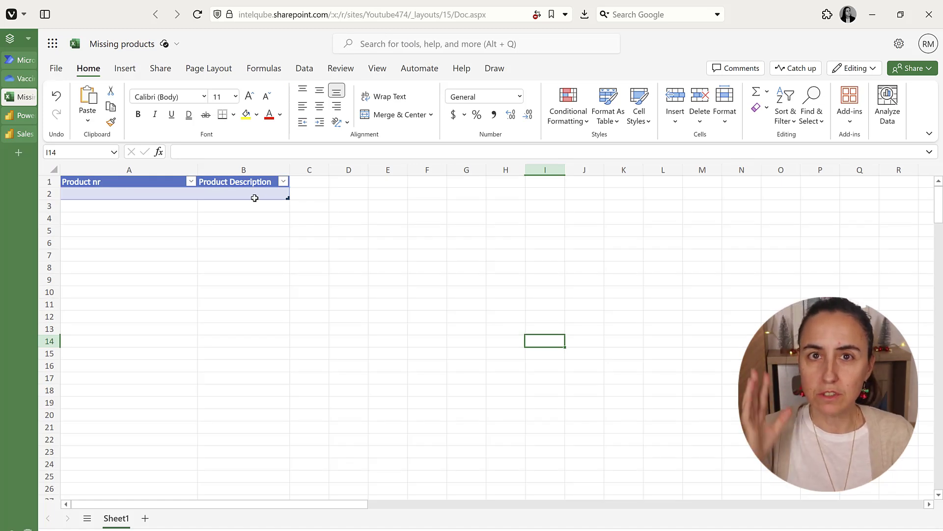
click(127, 195)
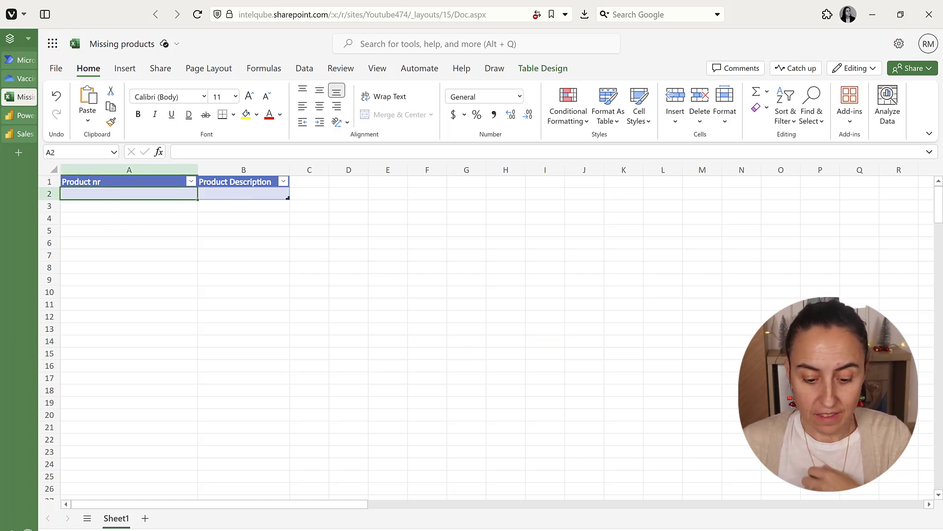
Step: Return to the Power Query Editor and compare the Products query with the appended Missing Products query
mouse_move(431, 530)
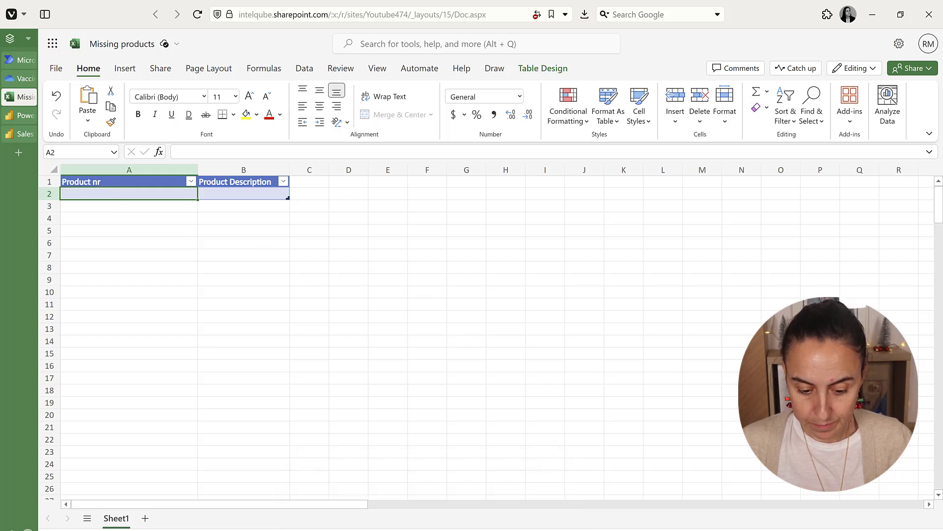
click(511, 462)
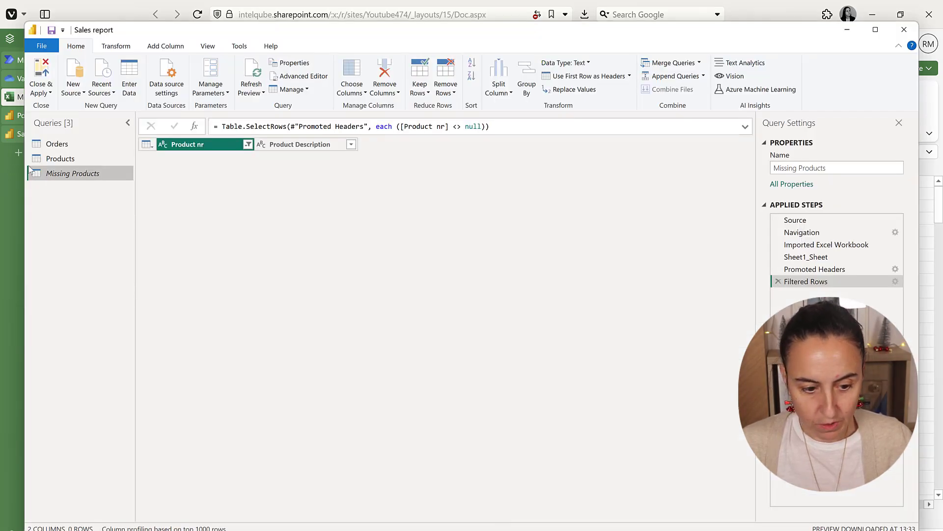
click(68, 158)
click(108, 173)
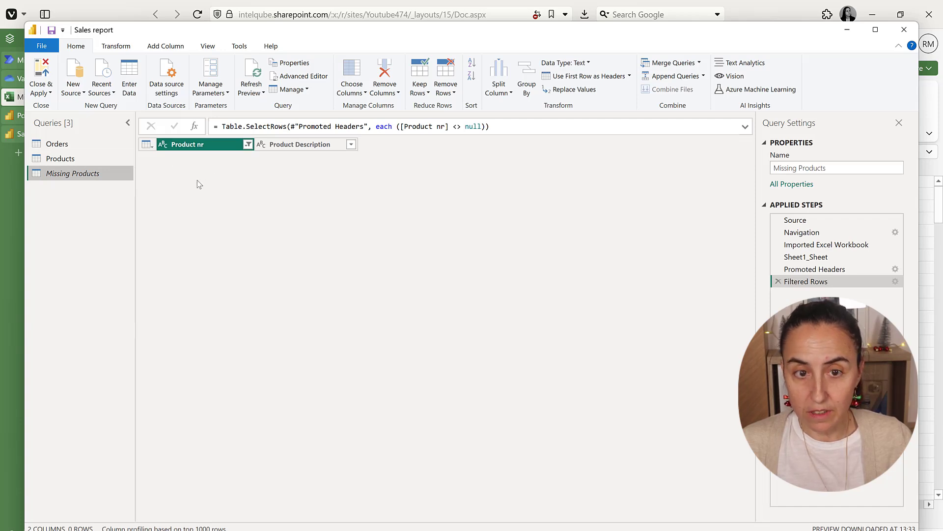
click(69, 160)
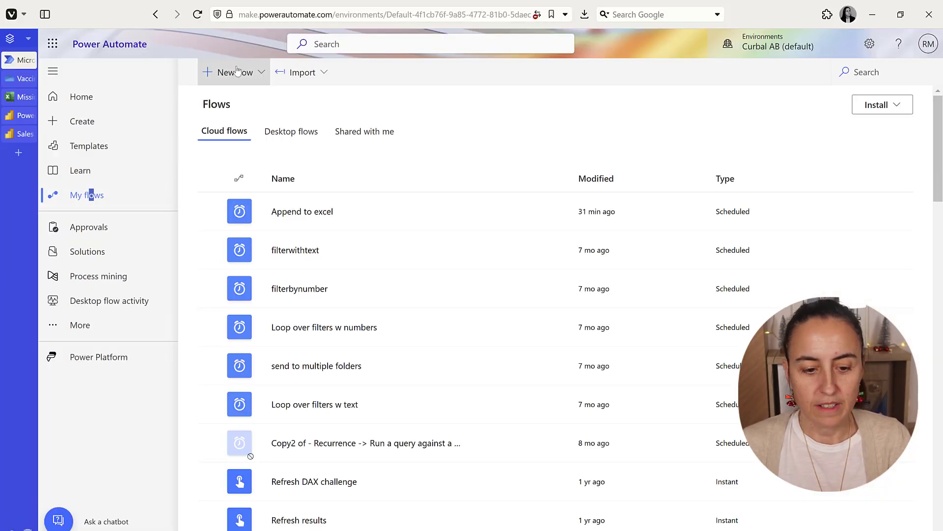
Step: Create a scheduled cloud flow in Power Automate named "Add missing ProductKeys to orders" that repeats every 1 day
click(236, 72)
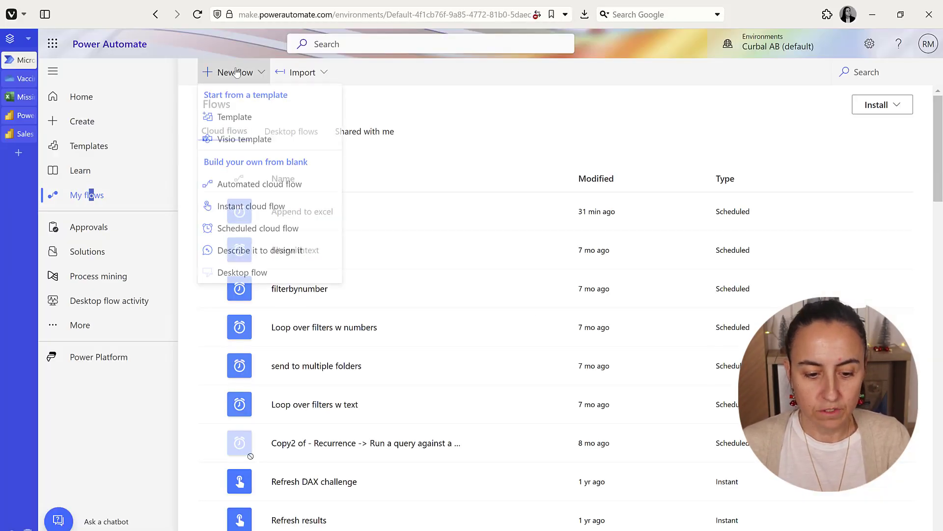
click(257, 228)
click(551, 179)
text(Add mis)
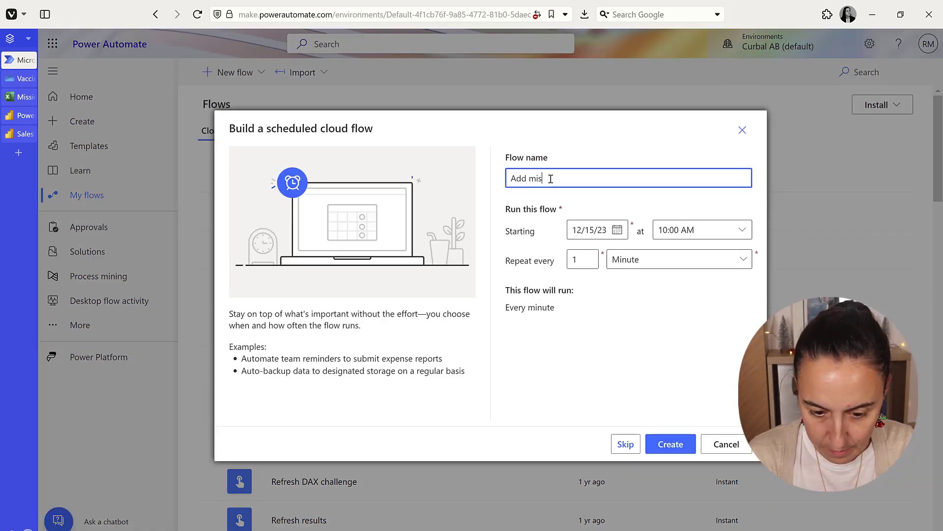
text(sing Produ)
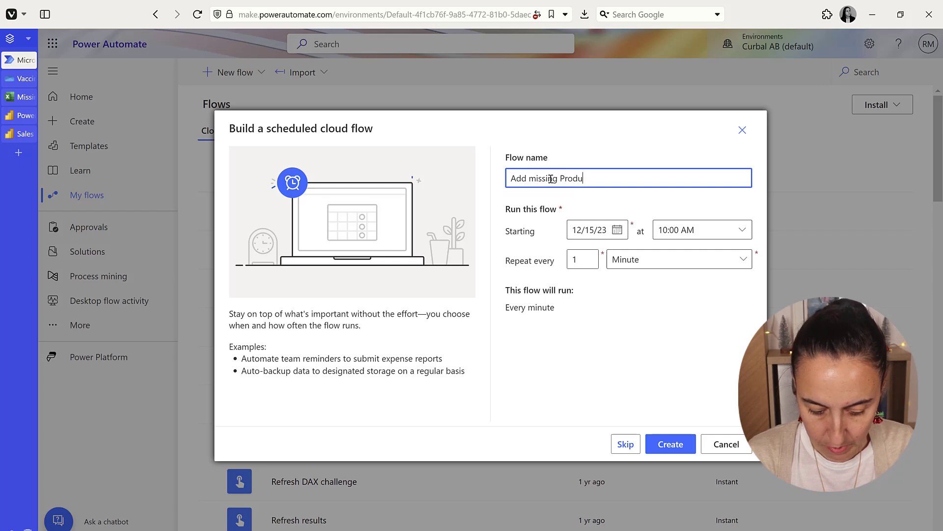
text(ctKeys to)
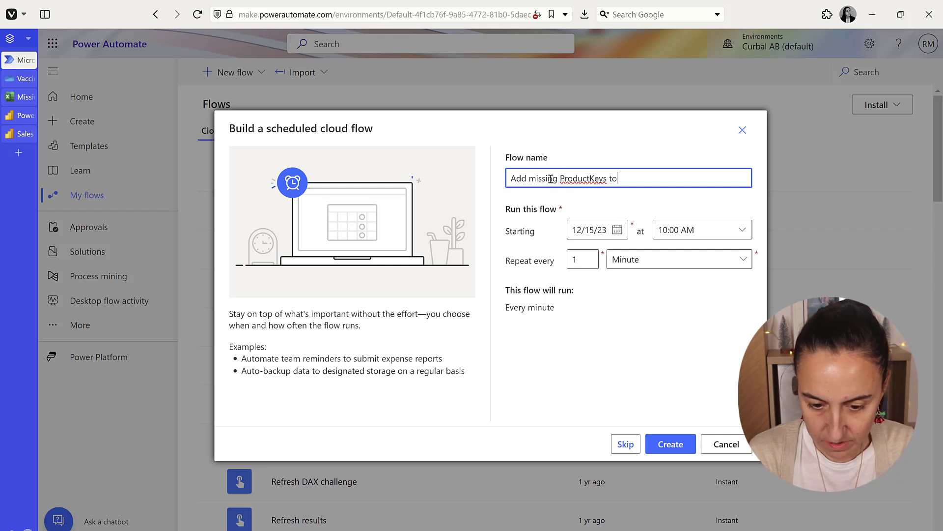
text( orders)
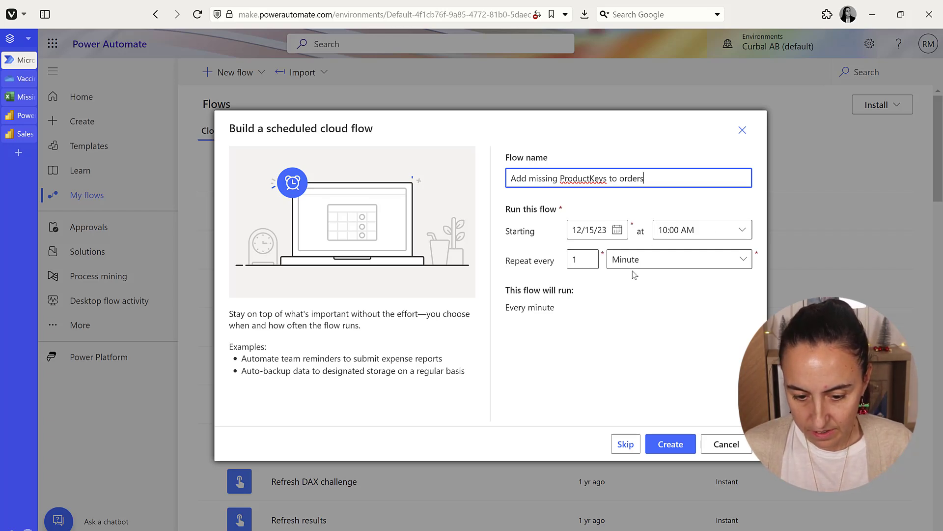
click(708, 260)
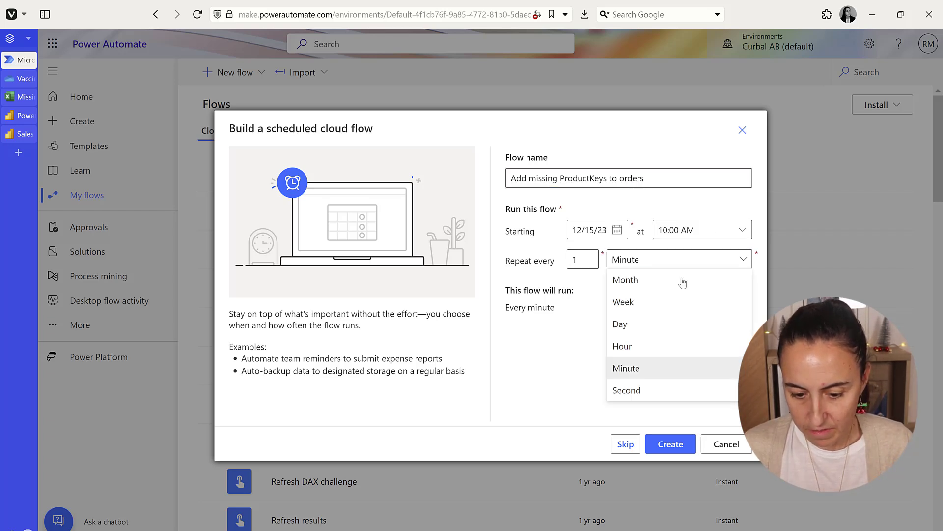
click(644, 326)
click(678, 445)
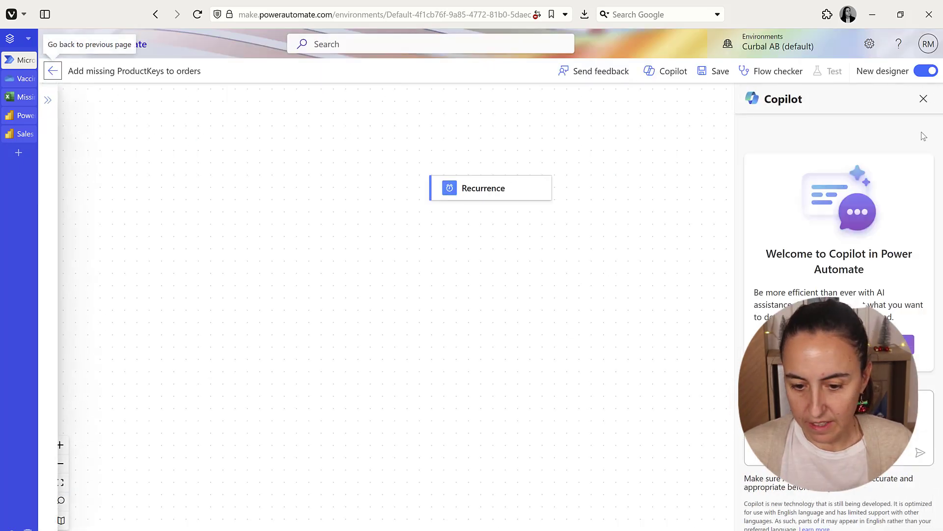
Step: Close Copilot, turn off the new designer and add the Power BI action "Run a query against a dataset" after the Recurrence trigger
click(923, 101)
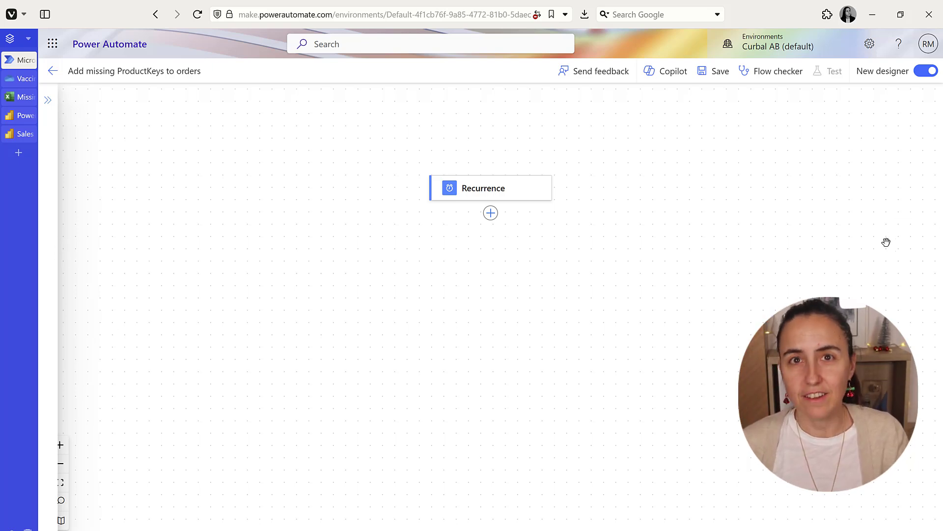
click(922, 74)
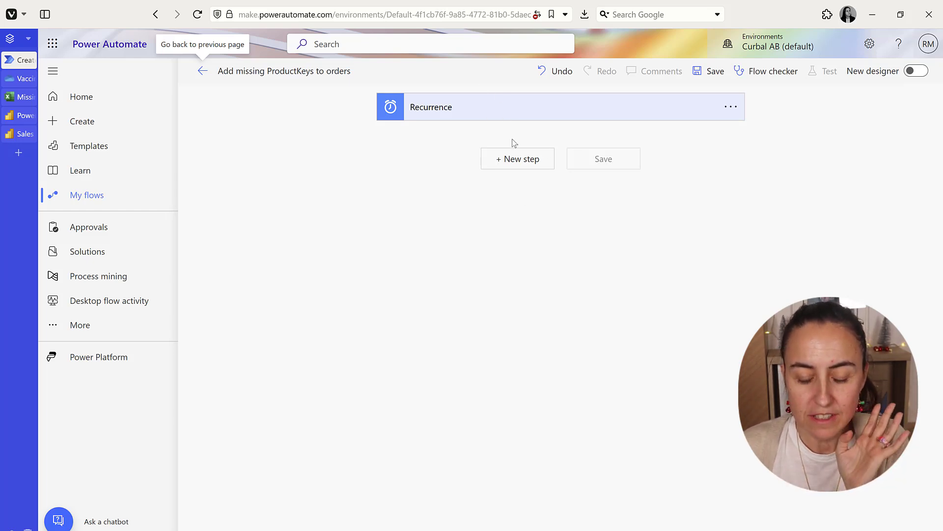
click(514, 167)
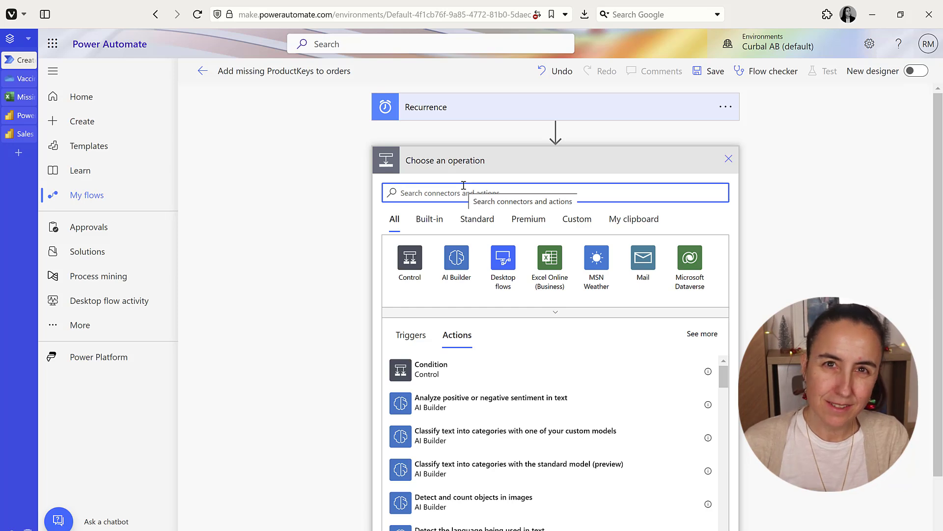
text(r)
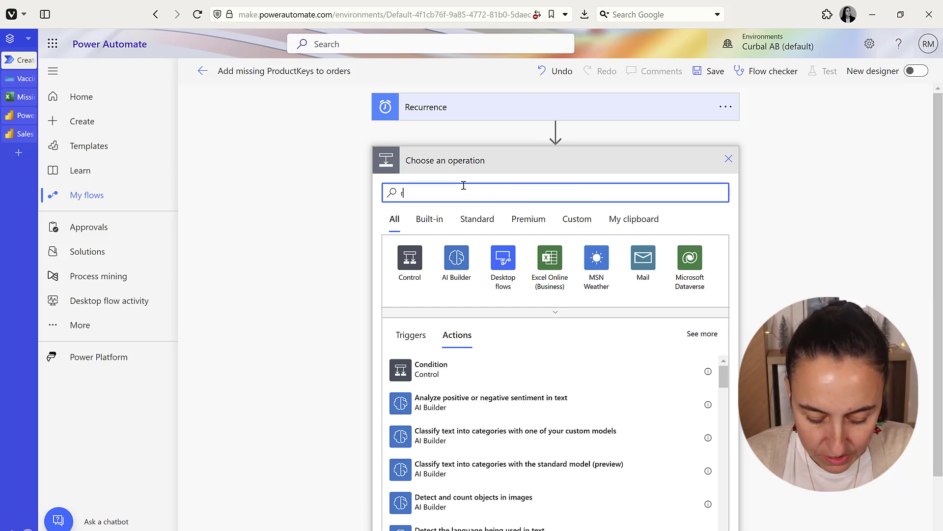
text(un a qyer)
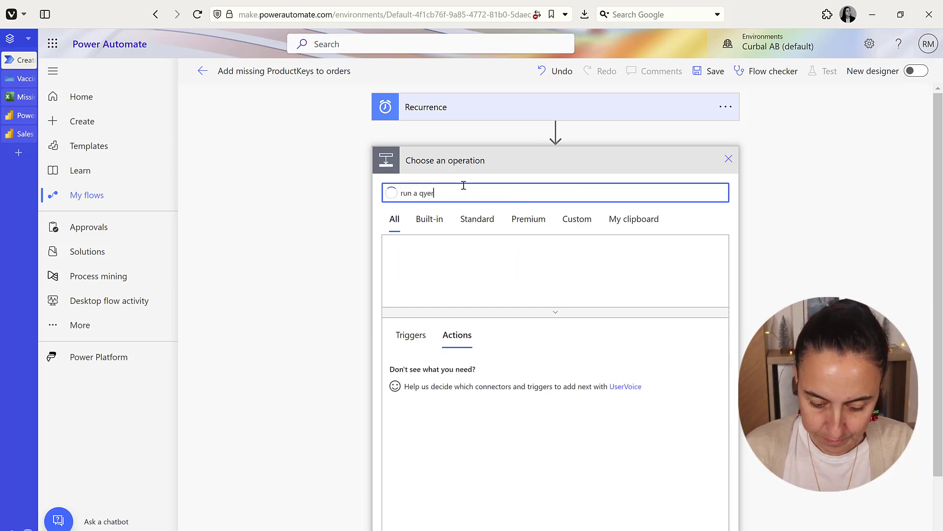
text(uer)
key(BackSpace)
key(BackSpace)
key(BackSpace)
key(BackSpace)
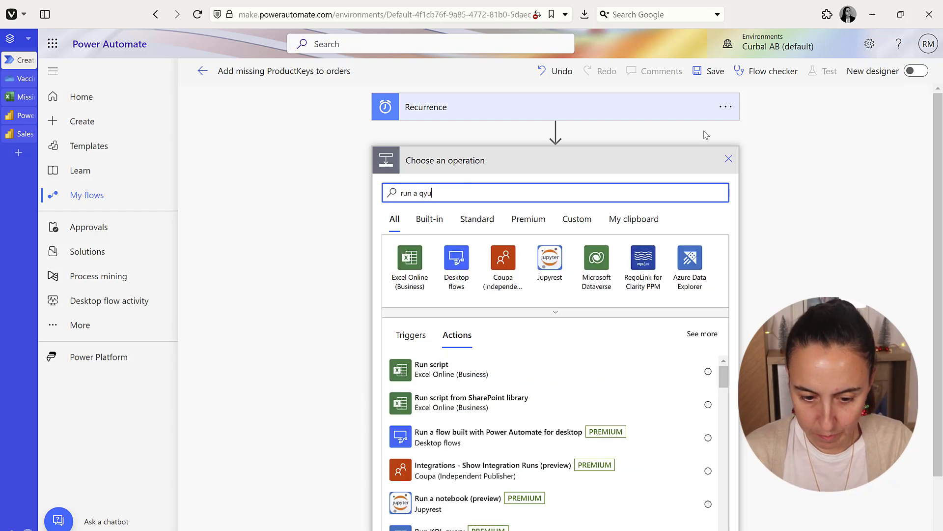
text(uery)
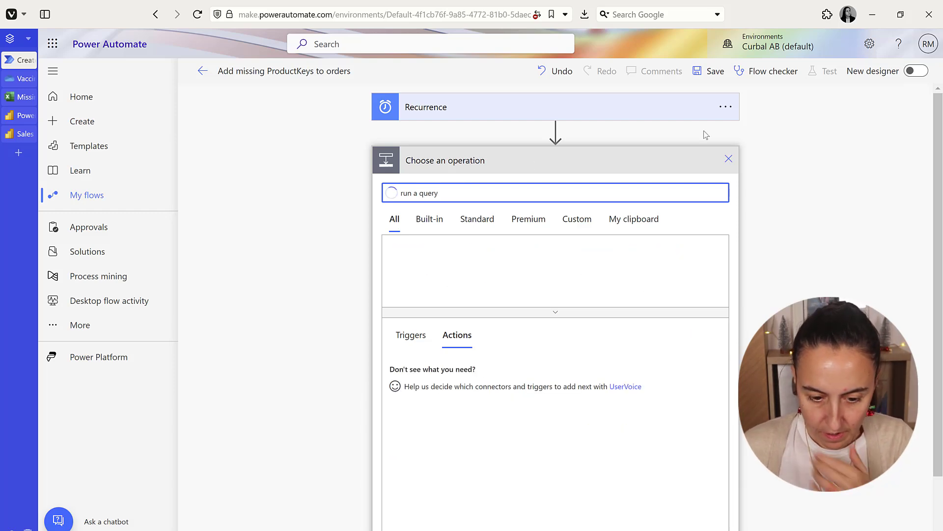
scroll(750, 324, down, 2)
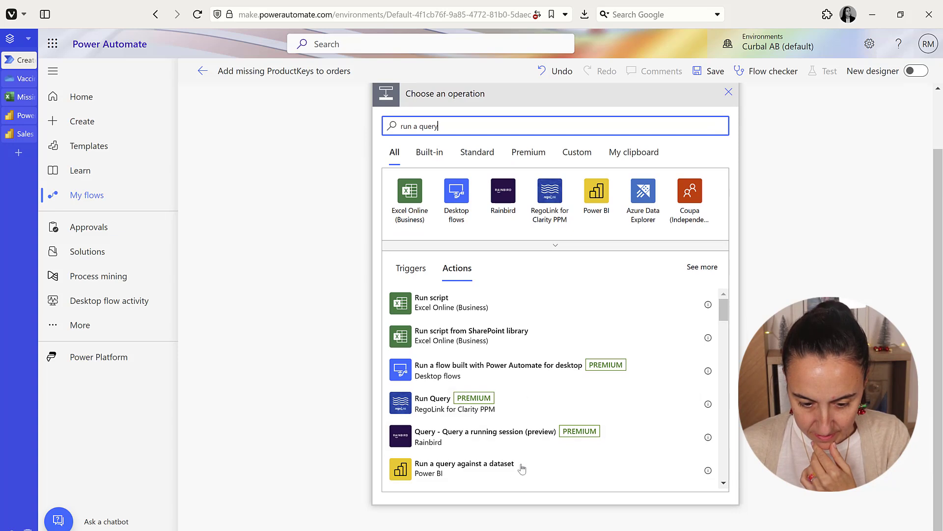
click(514, 473)
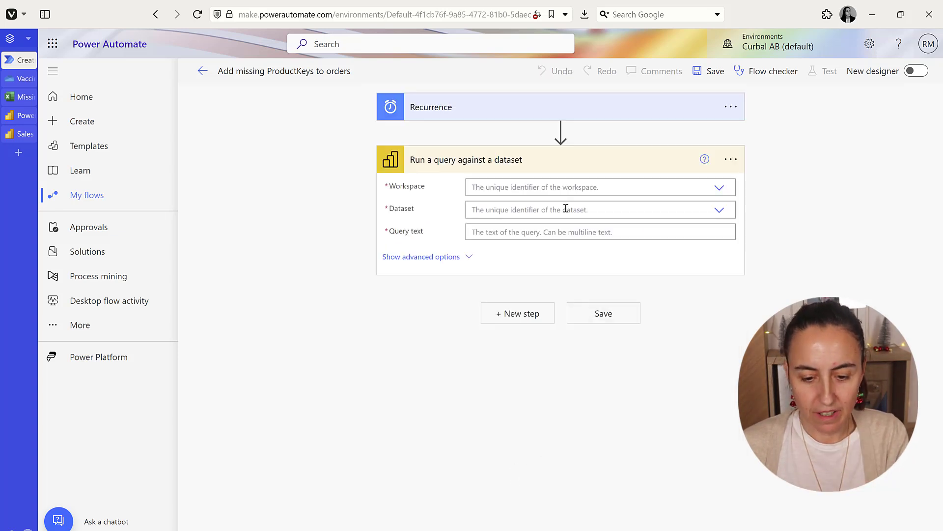
Step: Set the query action's workspace to Social Media and its dataset to Sales report
click(718, 189)
click(497, 278)
click(719, 210)
scroll(542, 380, down, 10)
click(491, 264)
click(617, 234)
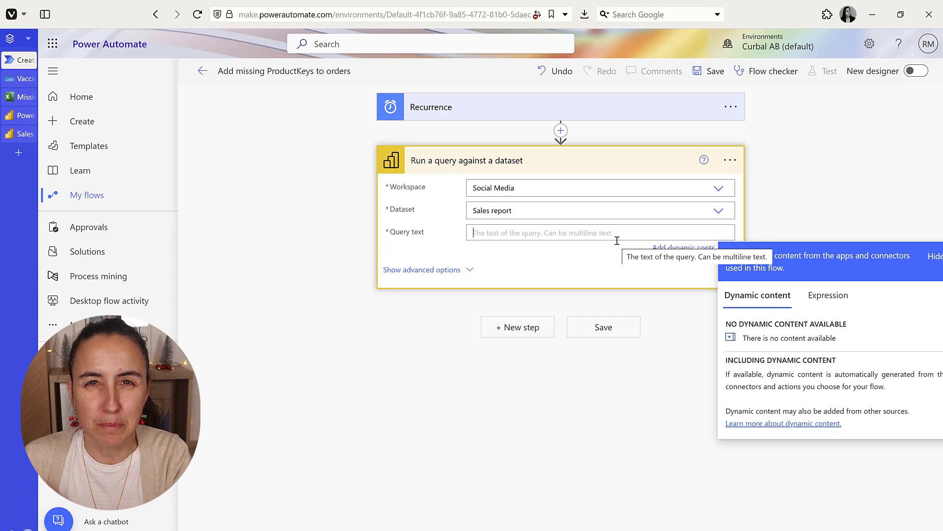
Step: Switch to the Sales report in Power BI Desktop and inspect the Products Product nr filter on the single-column product table
mouse_move(432, 530)
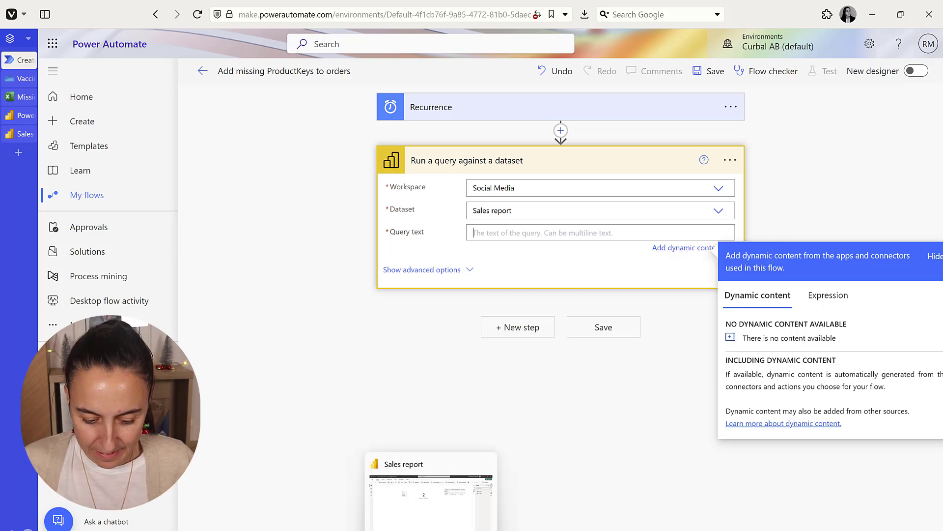
click(431, 491)
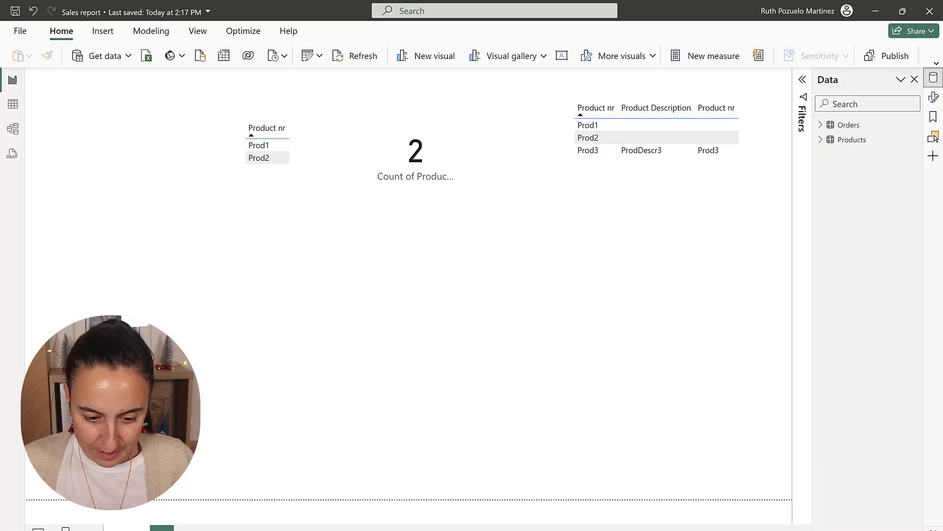
click(311, 150)
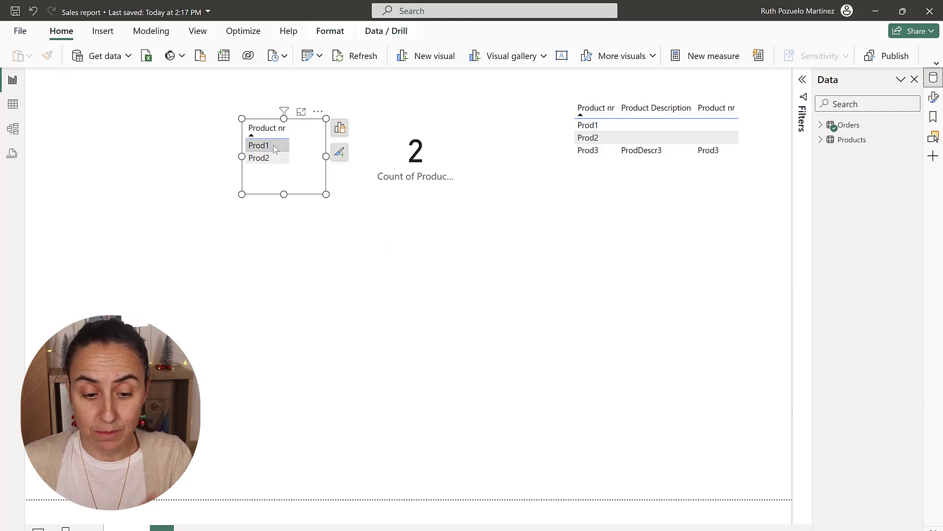
click(803, 81)
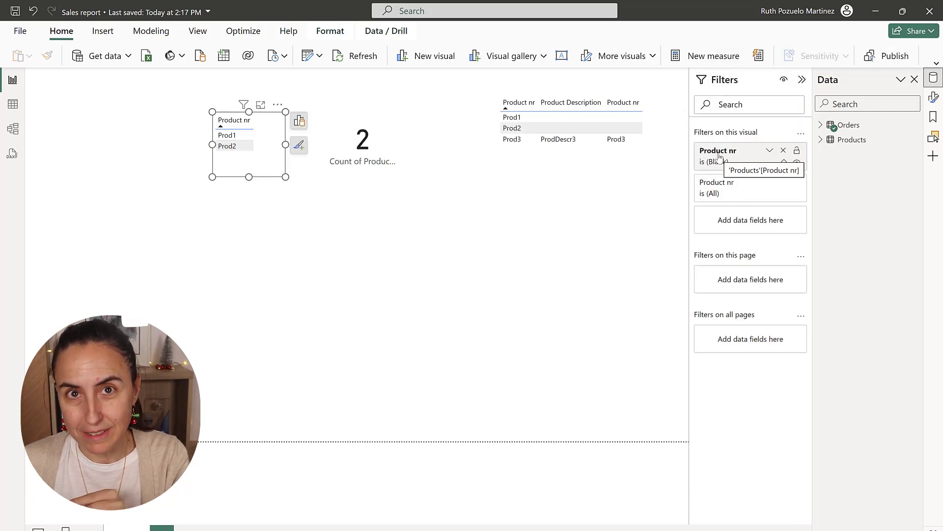
click(770, 152)
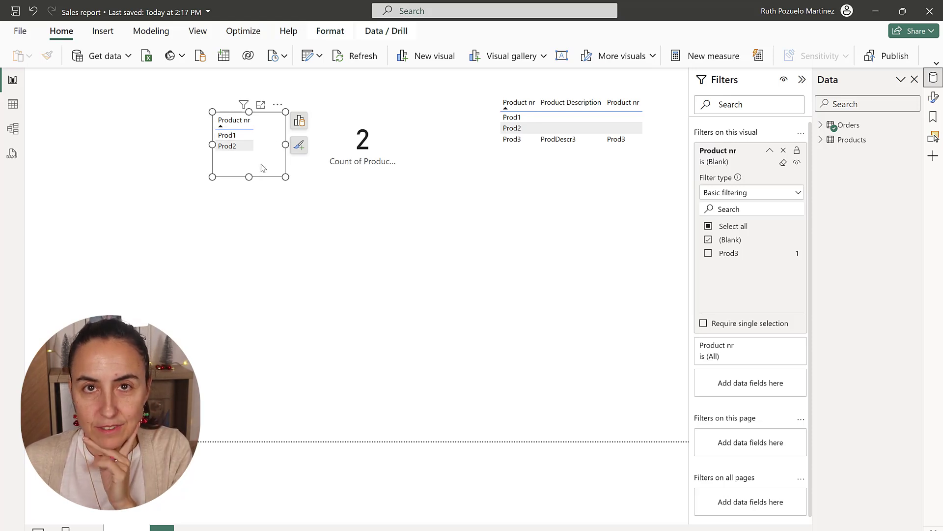
Step: Start recording in Performance analyzer, refresh the report's visuals and expand the first Table entry to reveal its query options
click(196, 30)
click(776, 54)
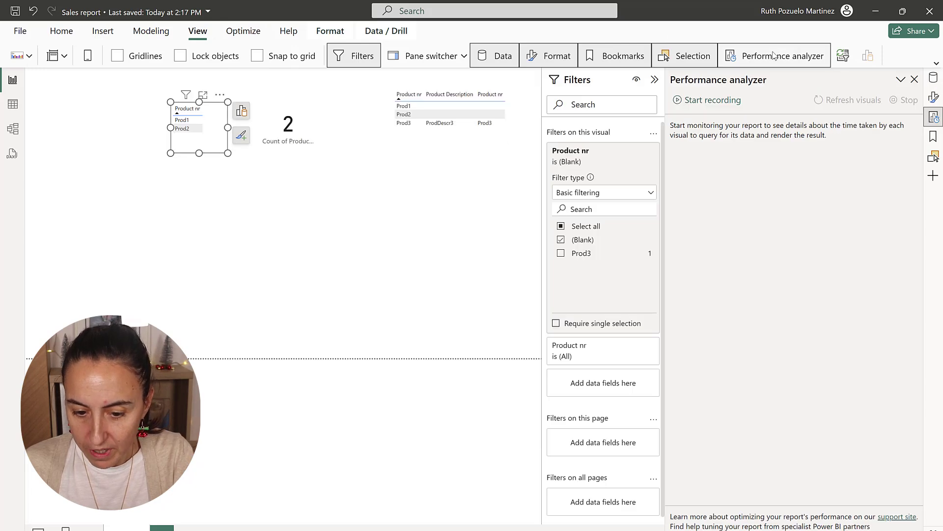
click(701, 101)
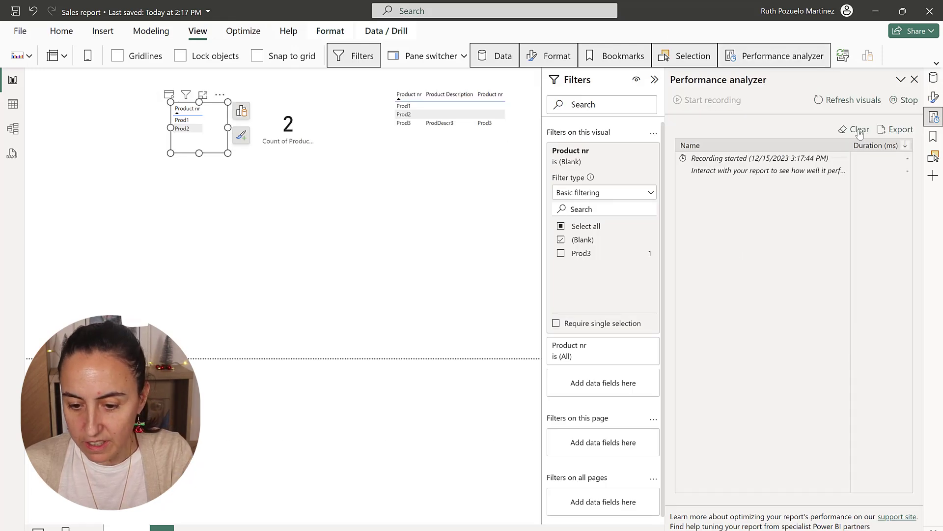
click(834, 101)
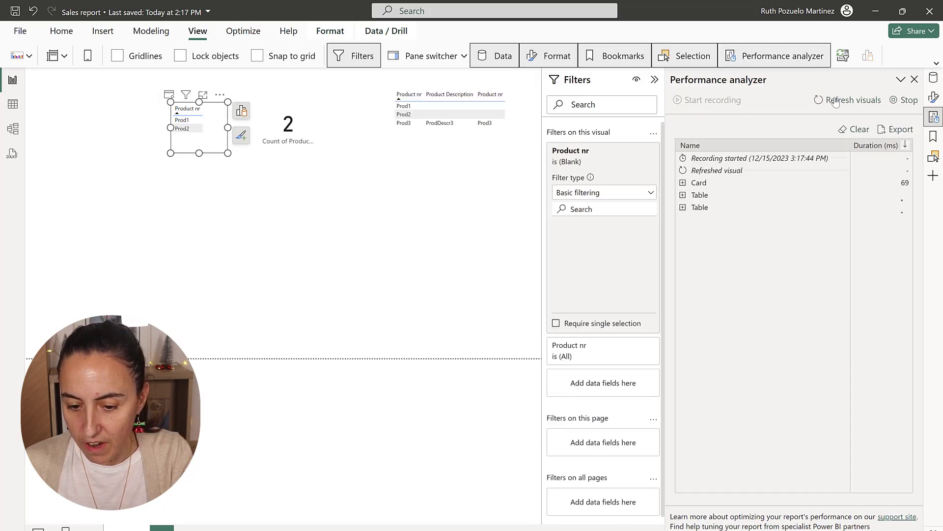
click(715, 197)
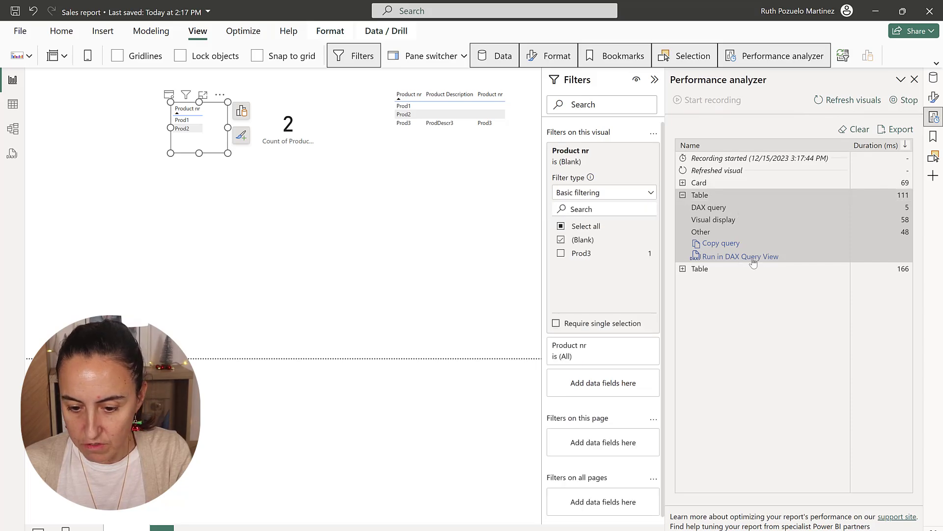
Step: Copy the complete DAX query from DAX query view and paste it as the query text of the Power Automate query action
click(12, 157)
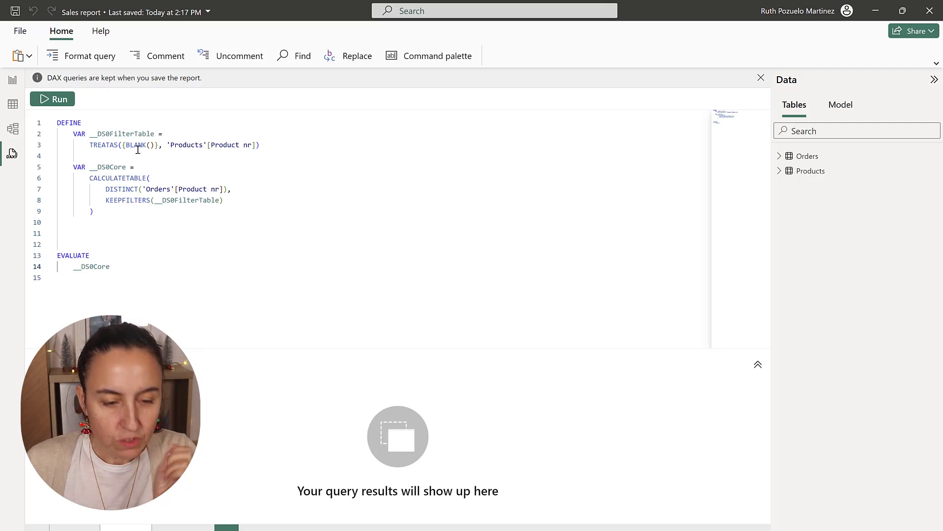
click(259, 261)
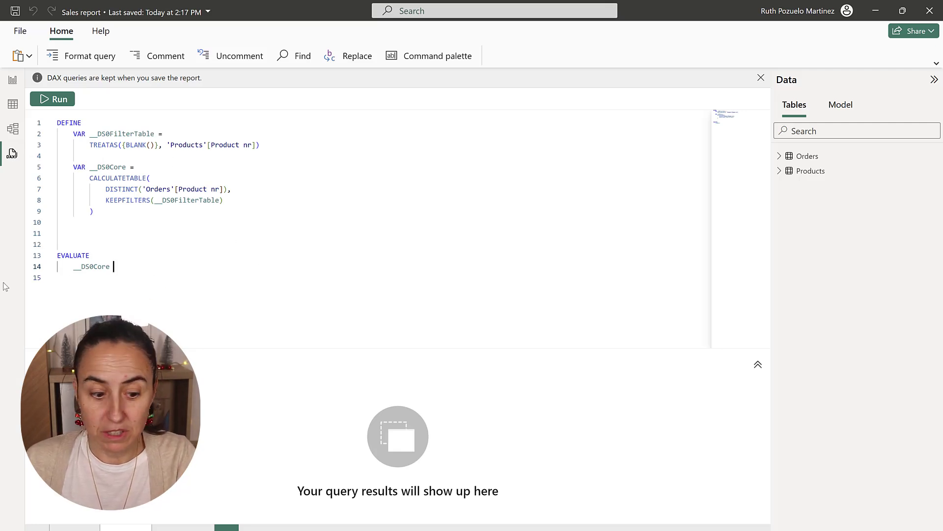
drag(127, 284, 57, 119)
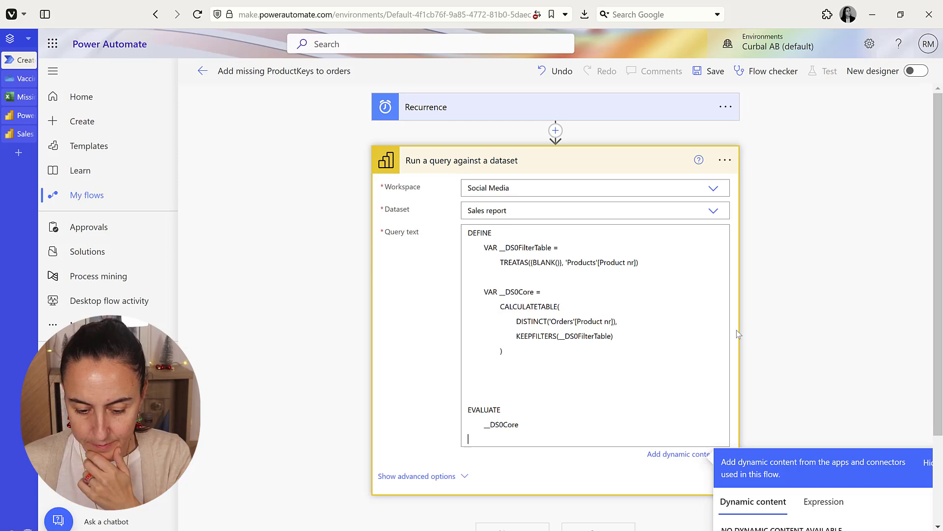
Step: Save the flow and run a manual test of it
scroll(823, 296, down, 2)
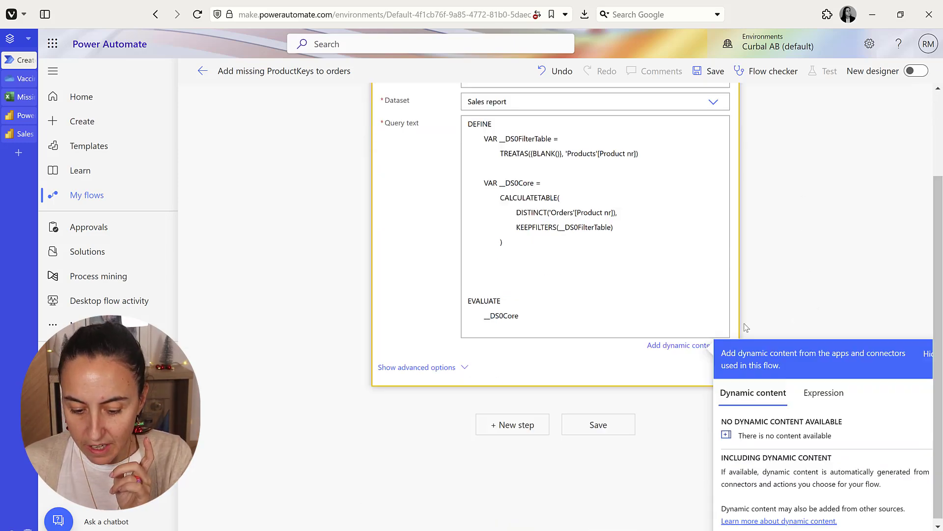
click(604, 418)
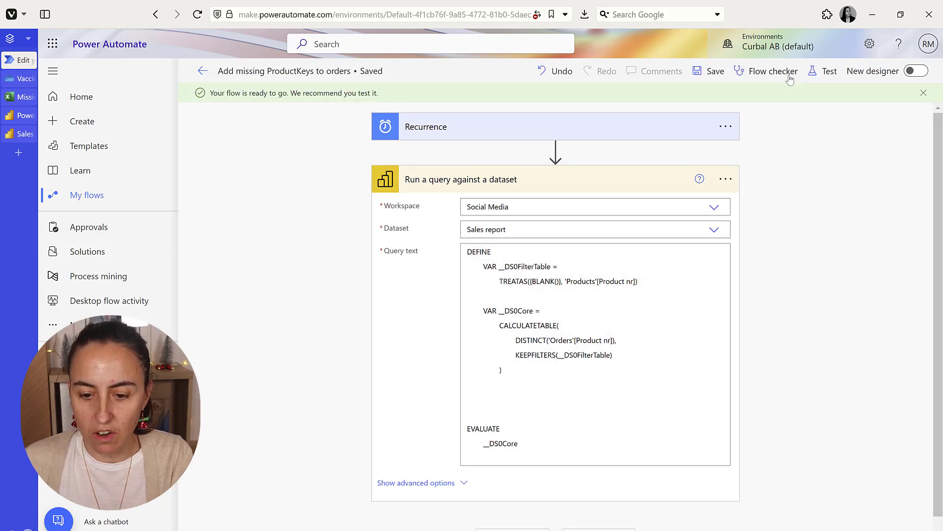
click(829, 72)
click(759, 98)
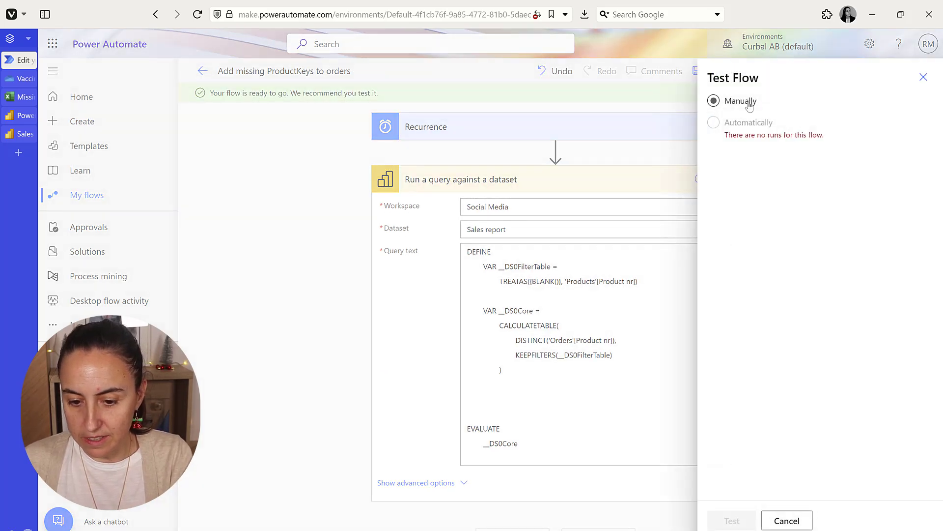
click(733, 521)
click(771, 522)
click(773, 525)
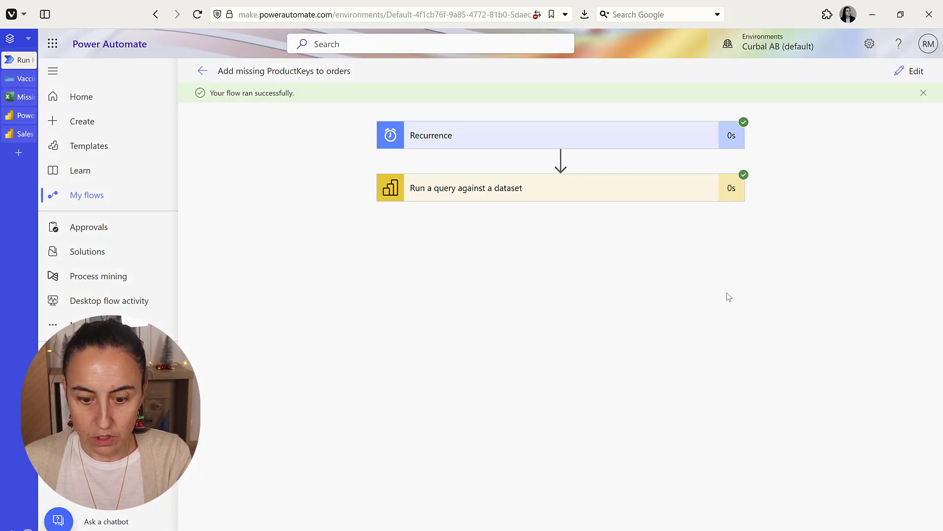
Step: Expand the query action in the test run and show its raw outputs
click(486, 191)
scroll(728, 371, down, 3)
click(688, 325)
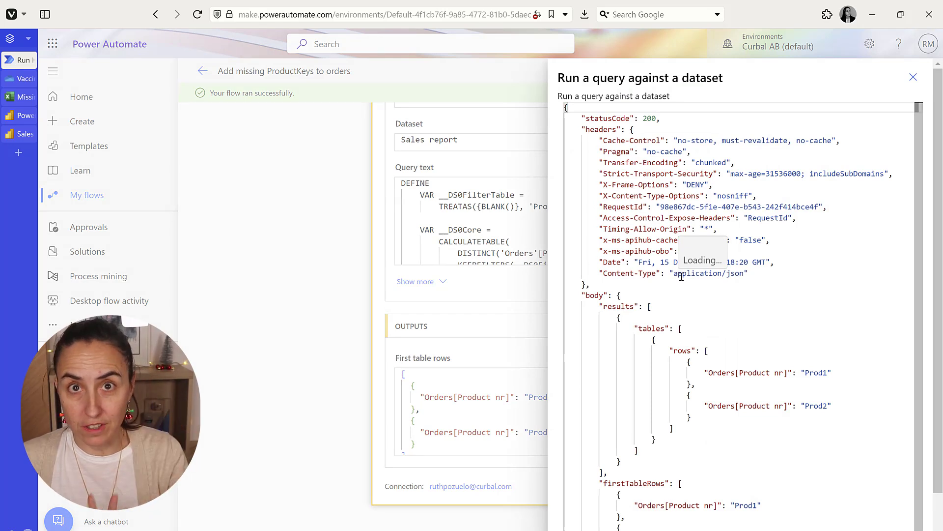
scroll(693, 295, down, 1)
scroll(747, 338, up, 1)
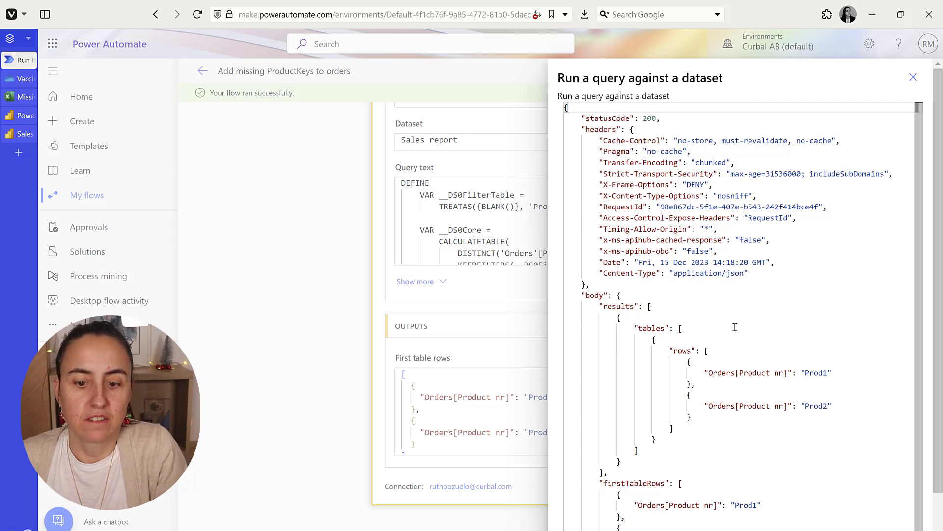
scroll(732, 326, down, 1)
scroll(755, 254, up, 1)
Step: Examine the headers, body results and firstTableRows sections of the raw output and close it
drag(755, 253, 608, 129)
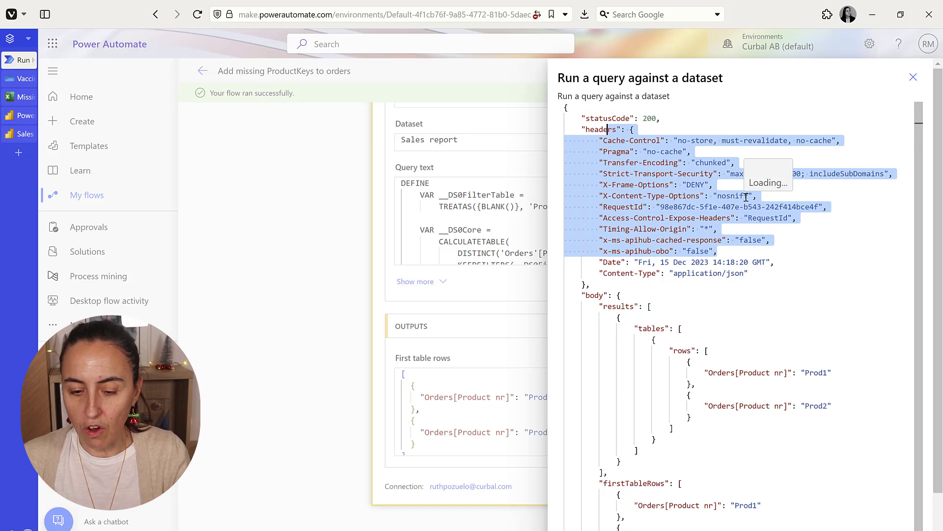
scroll(704, 347, down, 1)
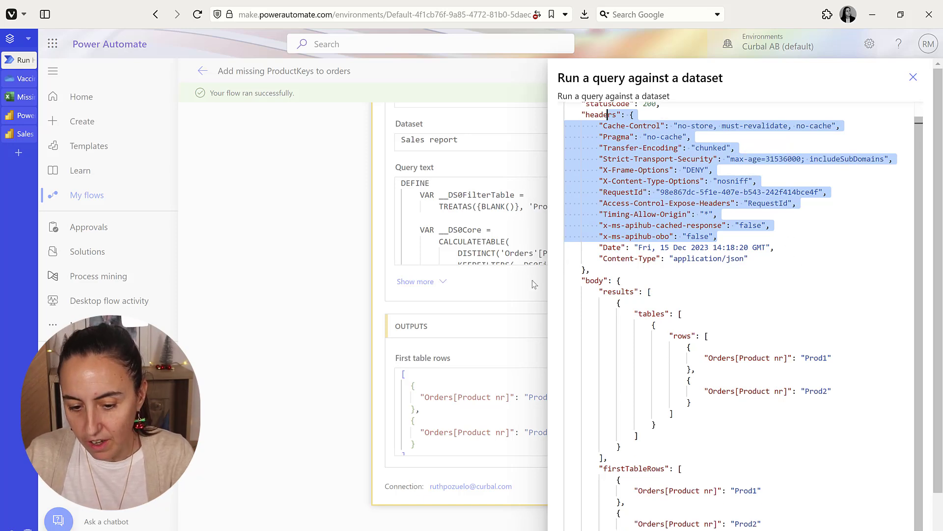
drag(582, 280, 691, 347)
drag(743, 409, 749, 438)
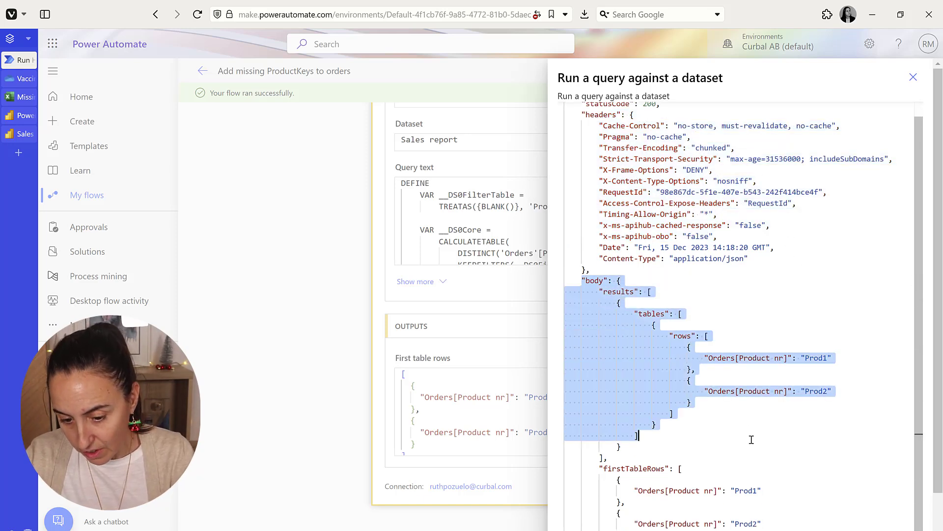
click(784, 391)
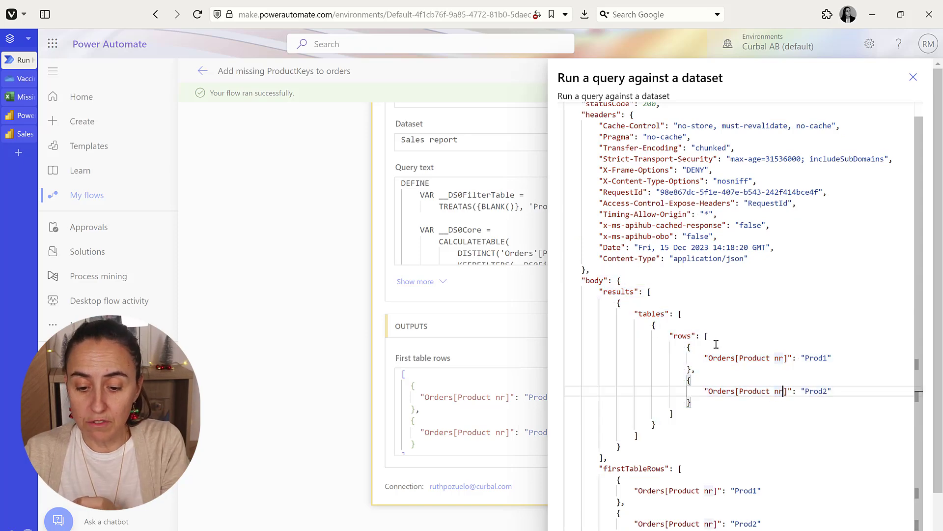
triple_click(619, 475)
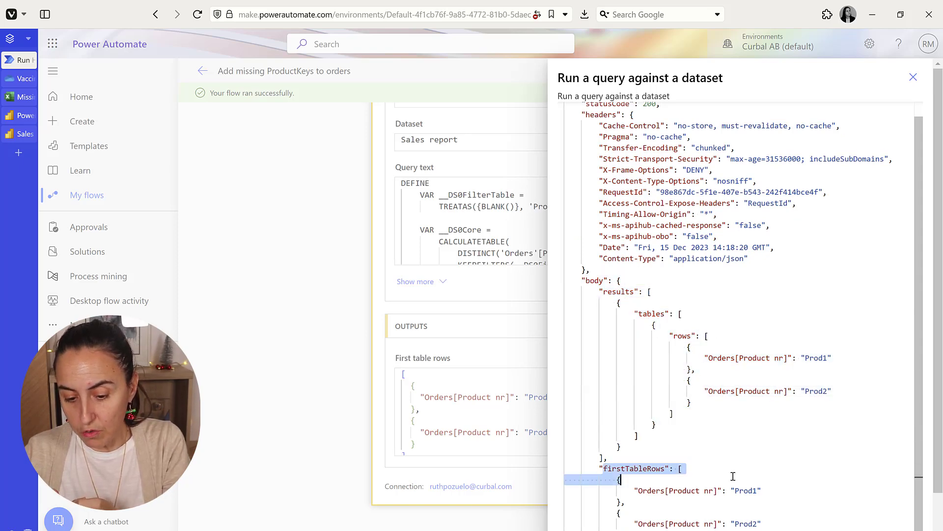
click(773, 470)
click(409, 429)
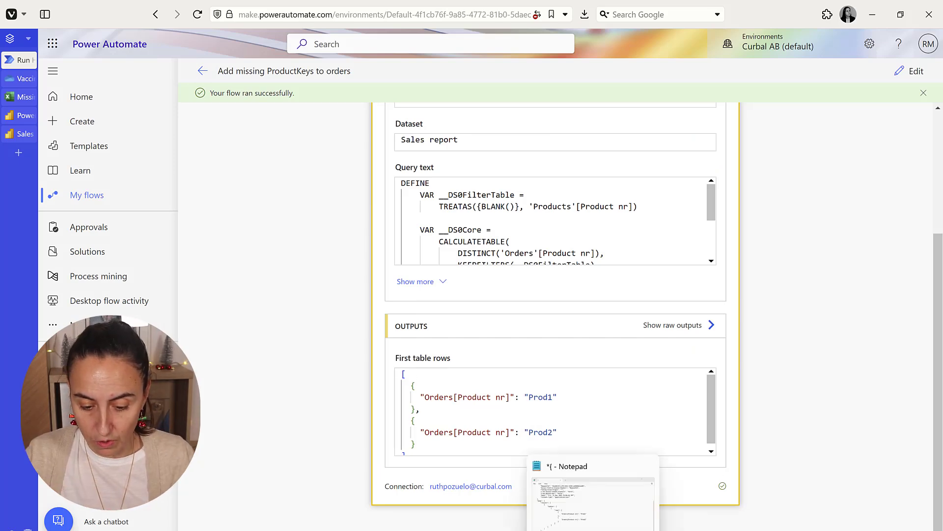
Step: Switch to the Notepad copy of the raw output and delete everything above the "body" section, including the status code and headers
click(592, 529)
click(573, 415)
scroll(565, 378, up, 1)
scroll(565, 378, up, 3)
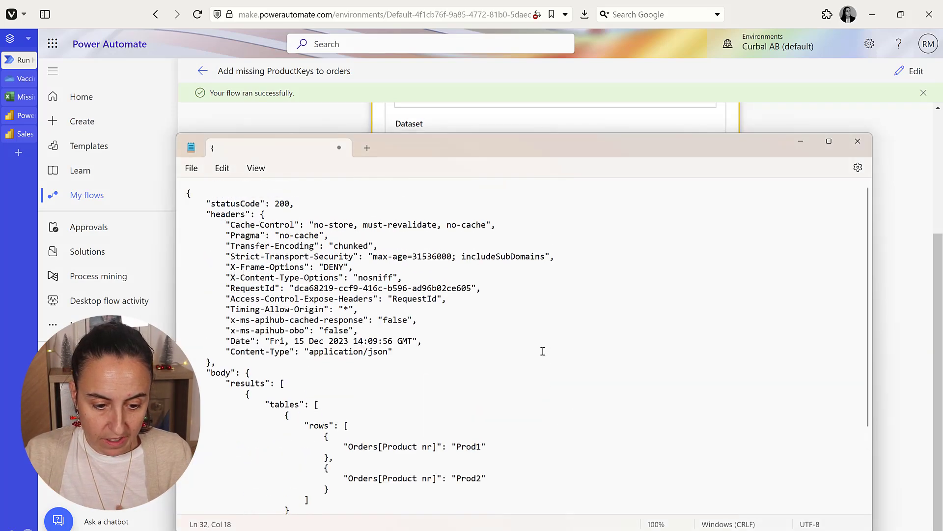
scroll(544, 350, down, 3)
scroll(586, 428, up, 1)
scroll(594, 424, up, 3)
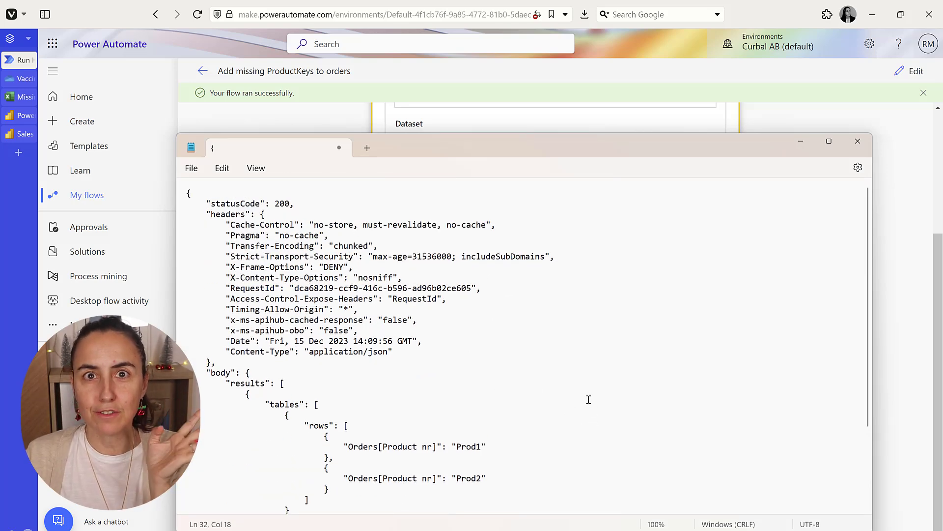
drag(226, 360, 183, 197)
key(BackSpace)
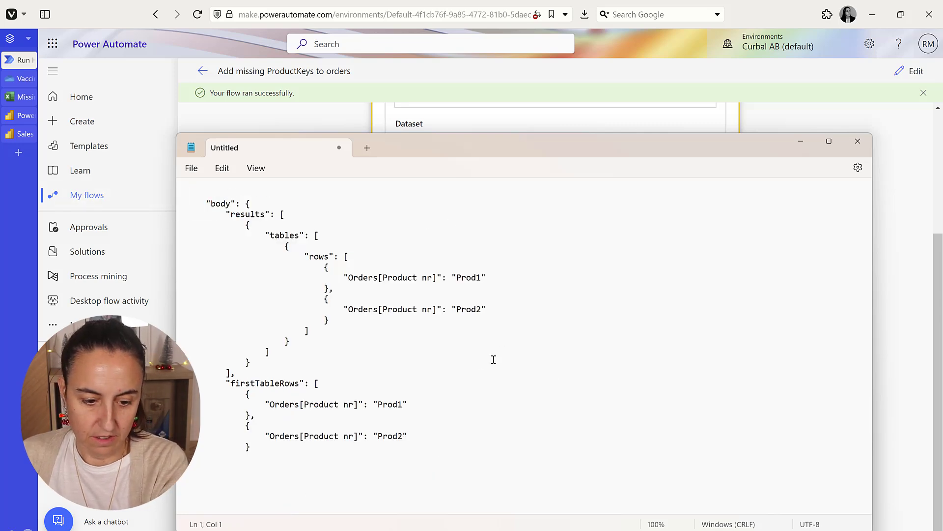
Step: Delete the "results" block from the Notepad text, keeping "firstTableRows", and return to the flow run
click(240, 372)
drag(240, 372, 187, 217)
key(BackSpace)
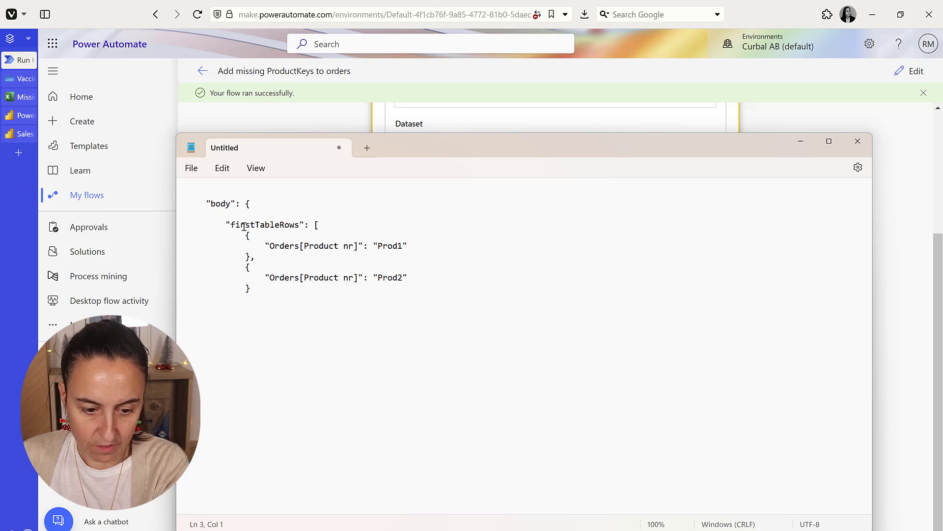
click(290, 346)
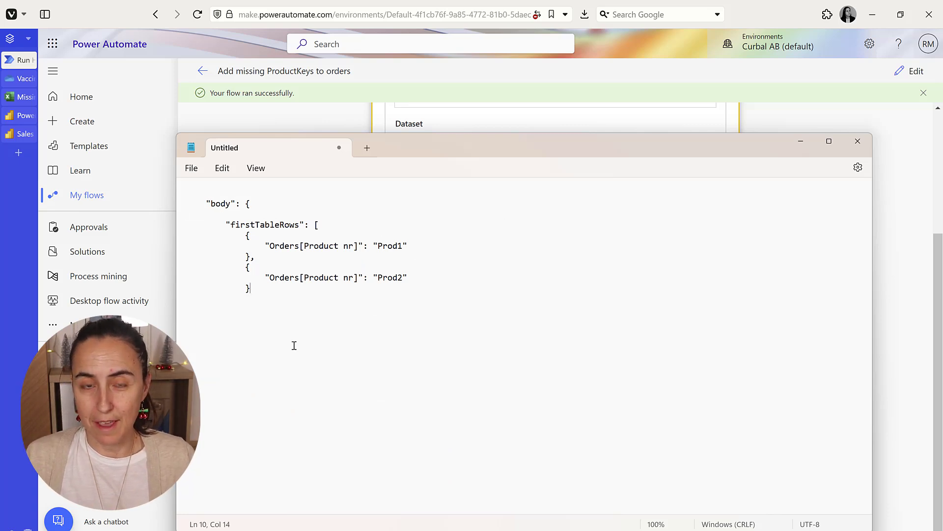
click(783, 120)
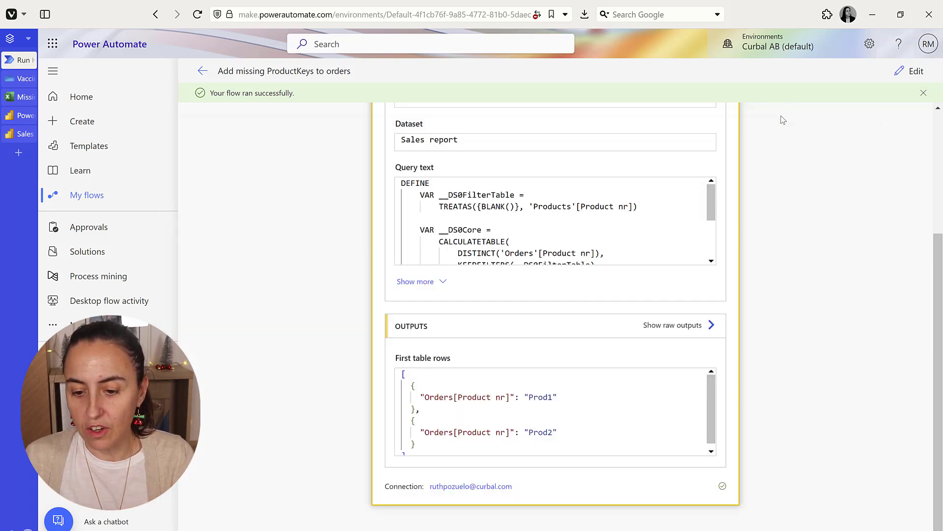
Step: Reopen the flow for editing and add the Excel Online (Business) action "Add a row into a table" after the query action
click(907, 72)
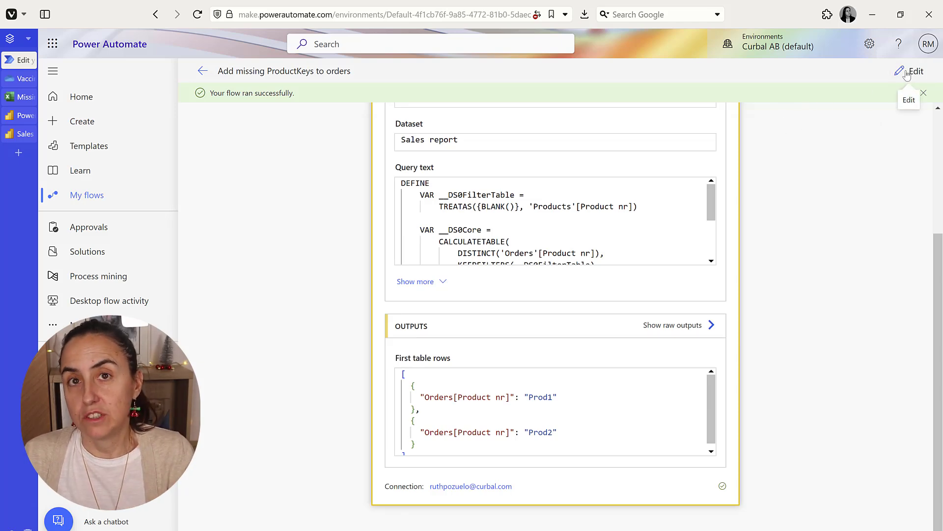
click(519, 520)
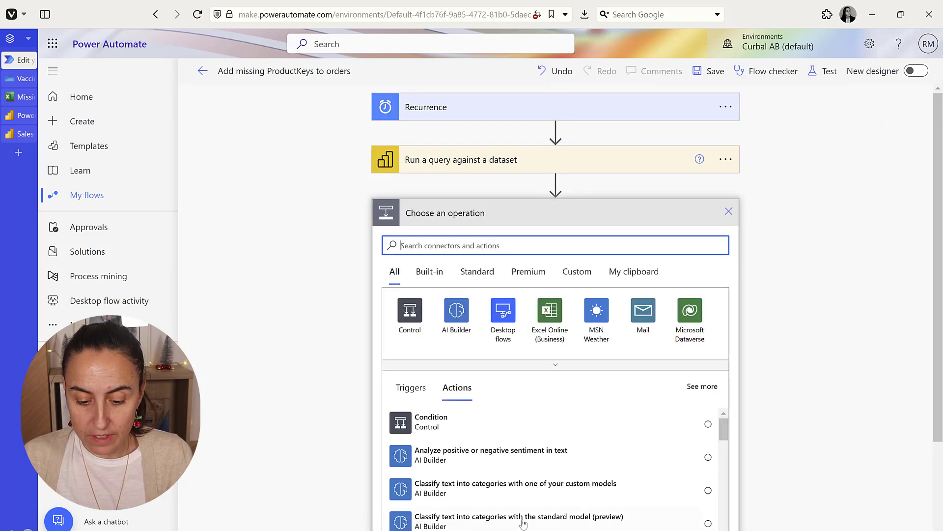
text(add row)
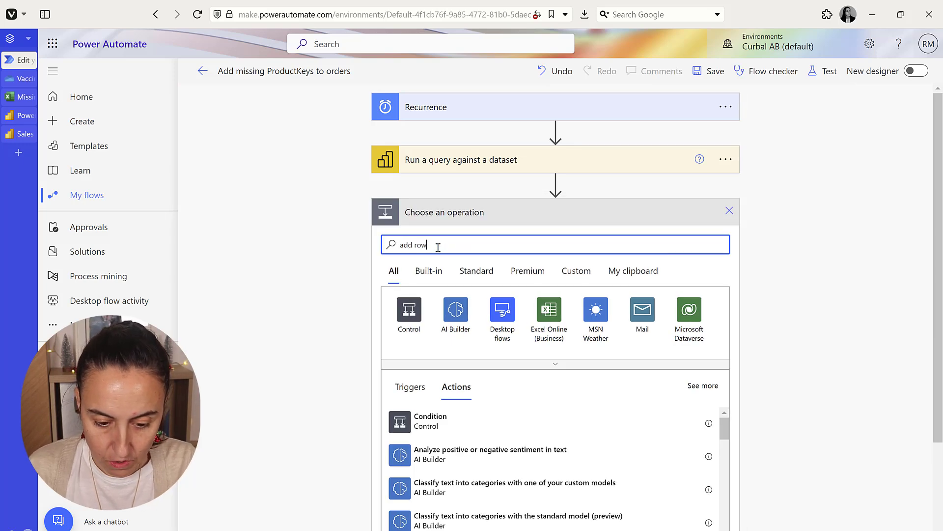
scroll(475, 340, down, 3)
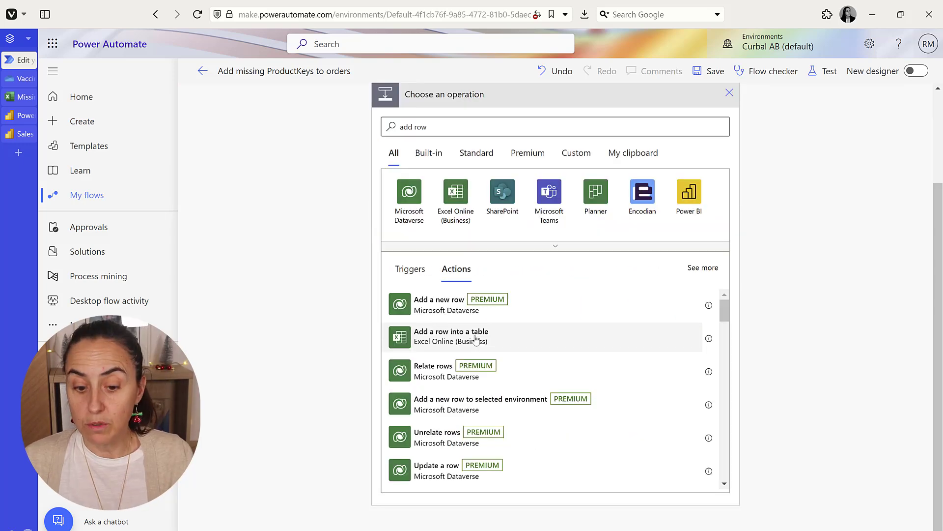
click(475, 338)
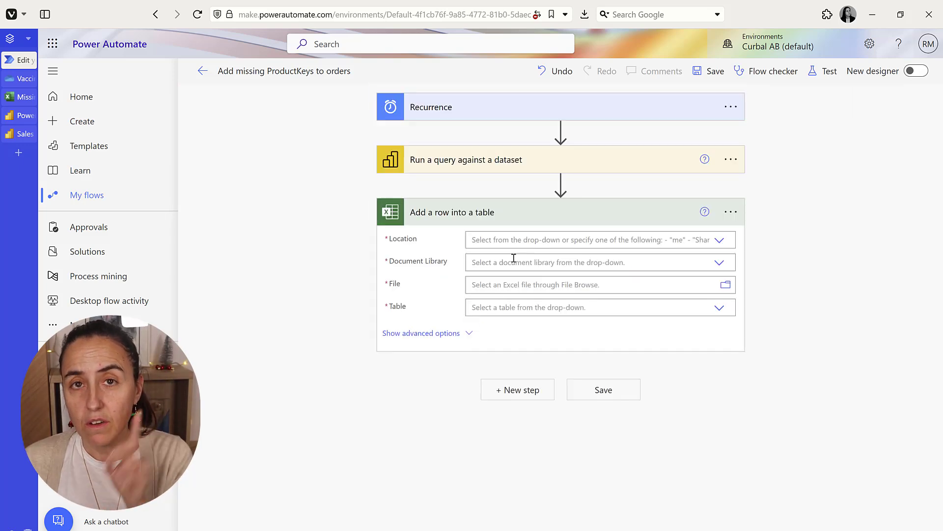
Step: Check the columns and table name of the product table in the Missing products workbook
click(15, 101)
drag(144, 183, 251, 192)
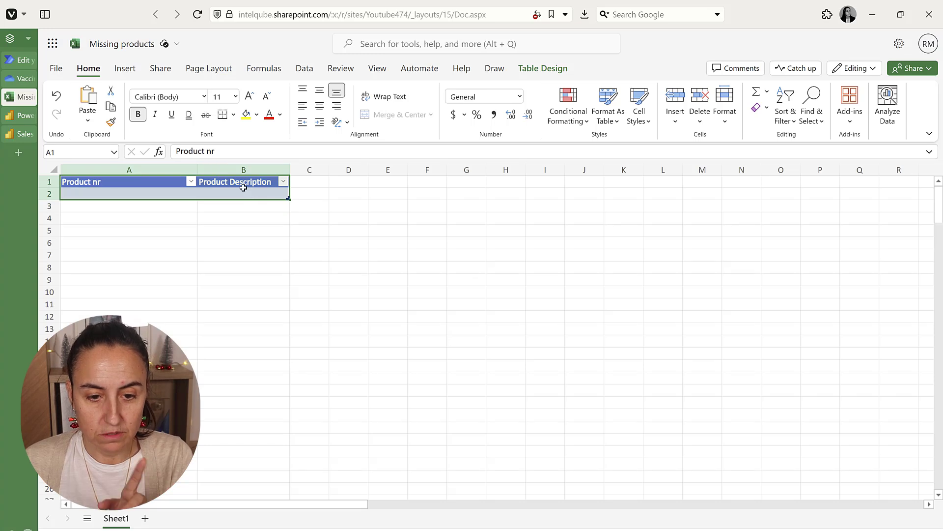
click(547, 70)
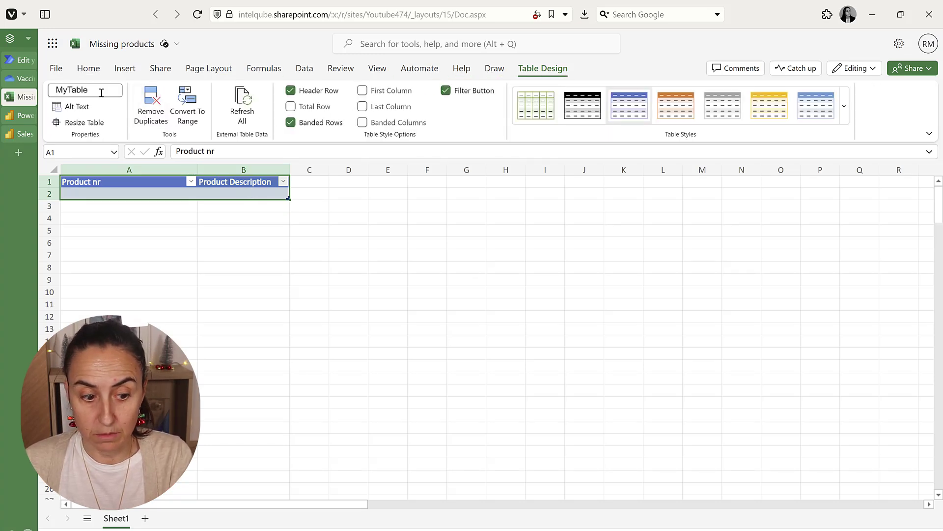
Step: Configure "Add a row into a table" with location "SharePoint Site - Youtube", library "Vaccine Tracker", file "/Missing products.xlsx" and table "MyTable"
mouse_move(14, 67)
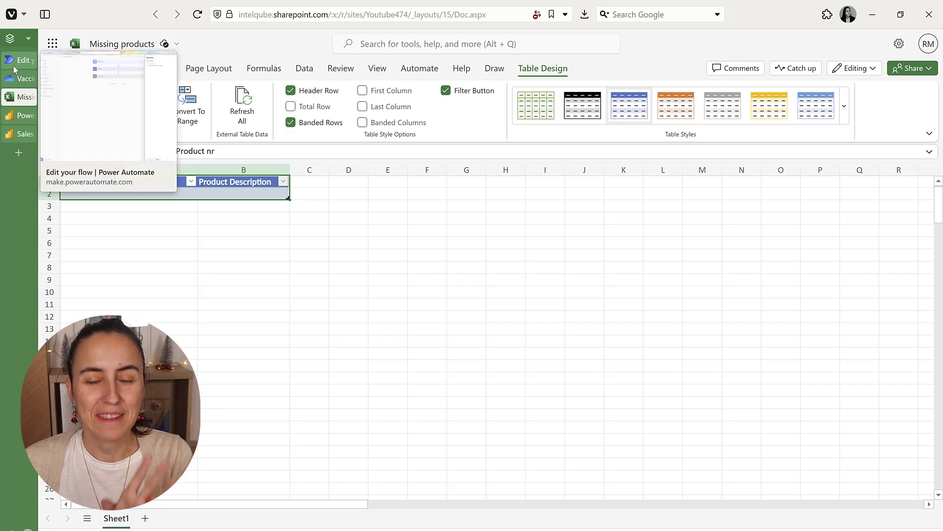
click(14, 67)
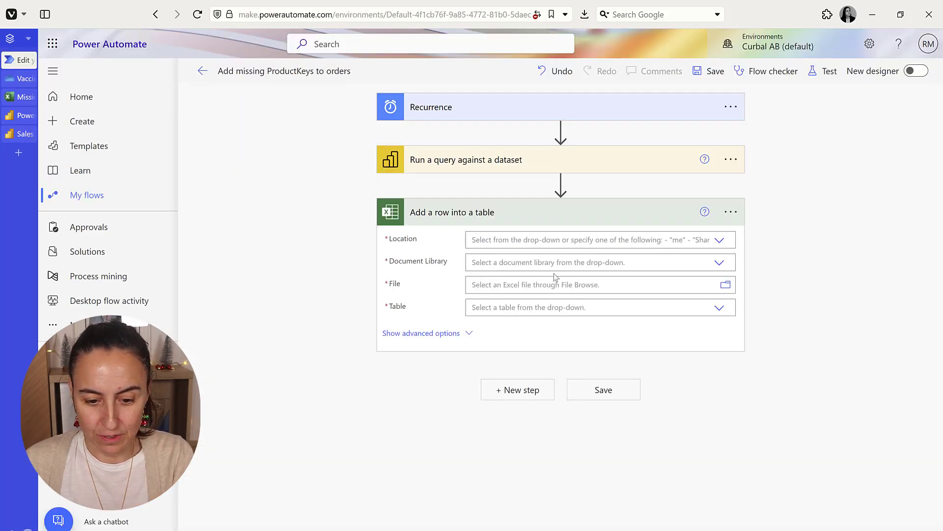
click(720, 241)
click(729, 264)
click(726, 285)
click(809, 165)
click(719, 309)
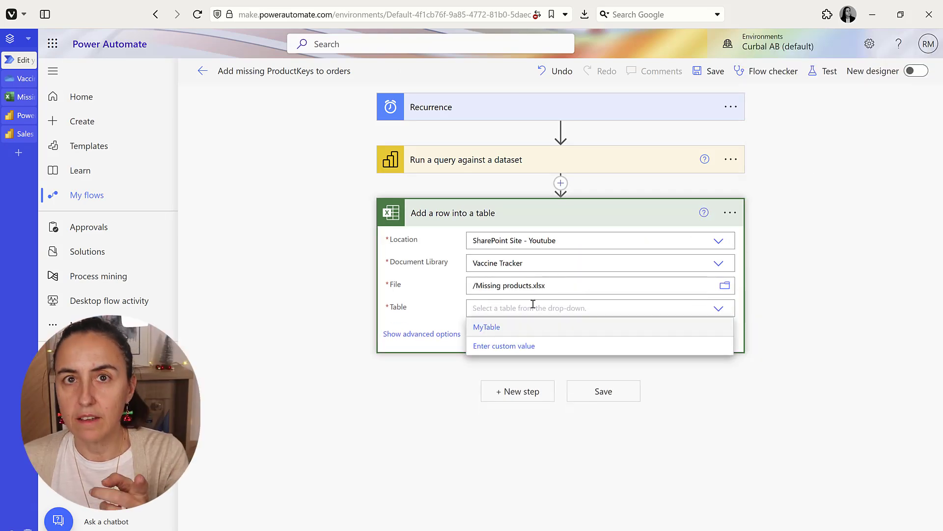
click(521, 327)
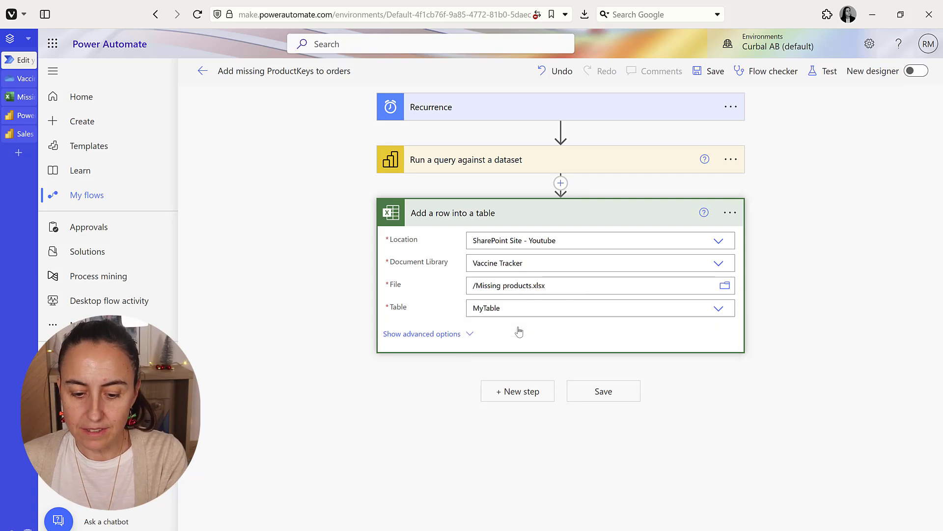
Step: Open the Product nr expression editor, switch to Notepad and write outputs('Run_a_query_against_a_dataset')?['body/firstTableRows']?['Orders[Product nr]'] below the JSON
click(560, 329)
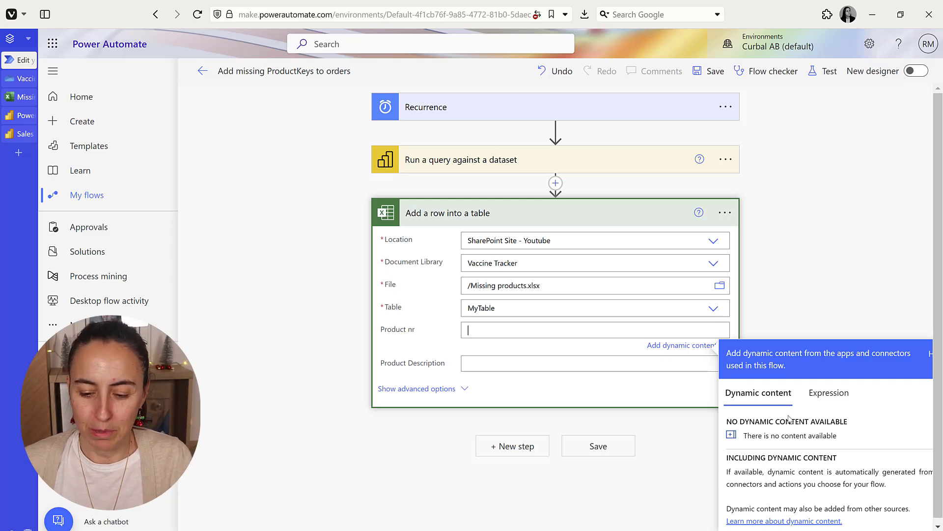
click(838, 399)
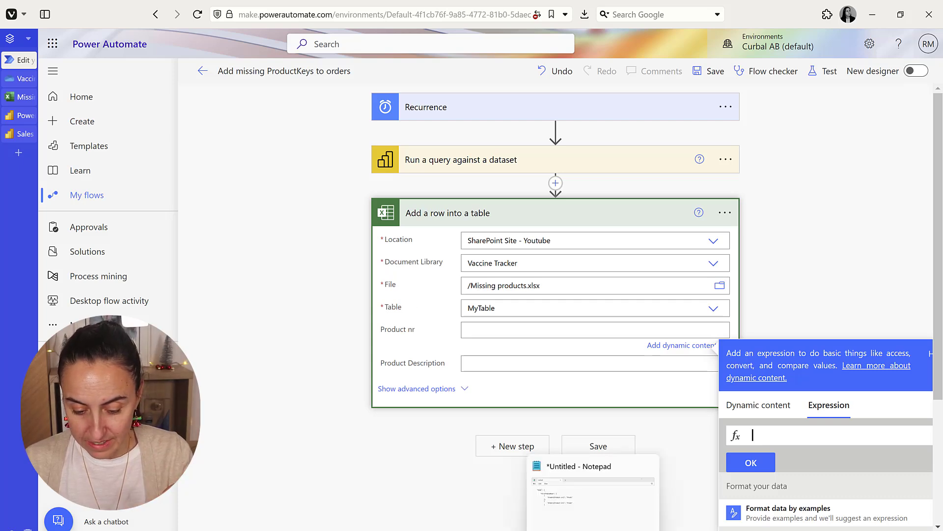
click(598, 529)
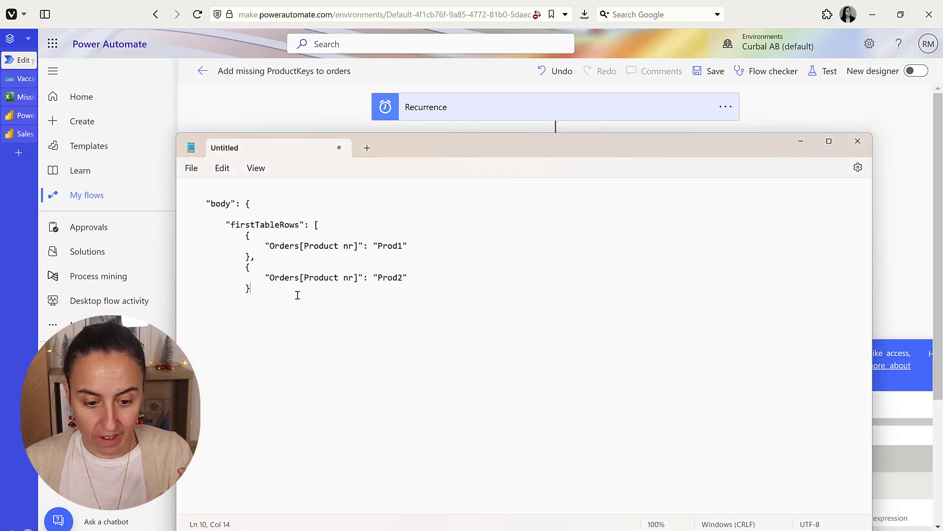
key(Return)
key(Return)
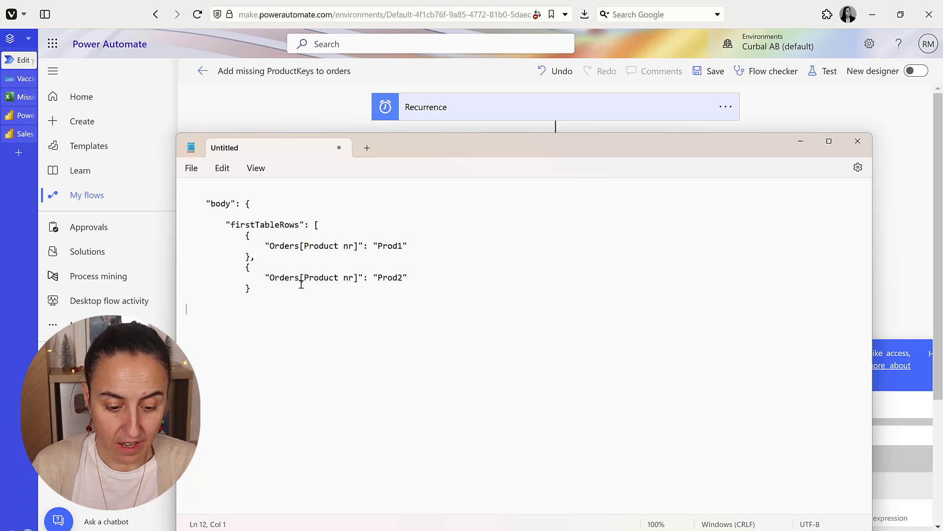
drag(475, 150, 519, 173)
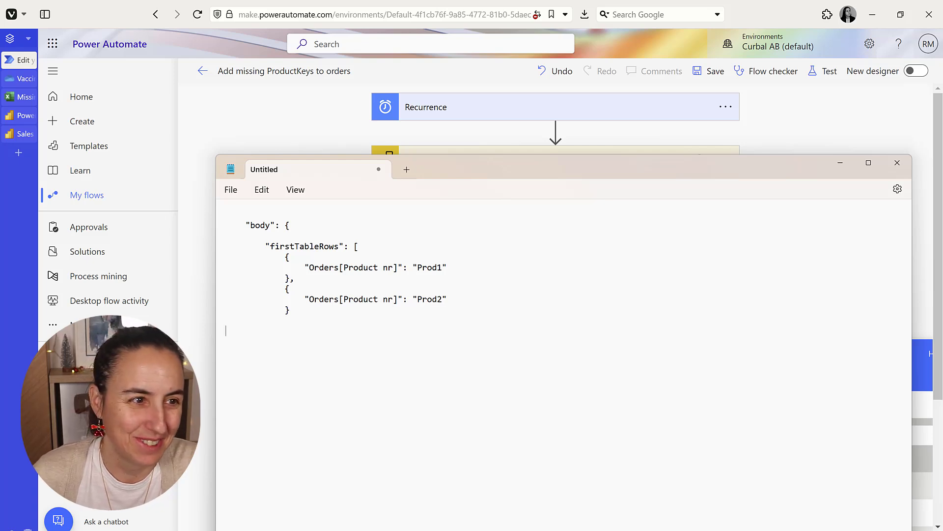
text(outputs('Run_a_query_against_a_dataset')?['body/firstTableRows']?['Orders[Product nr]'])
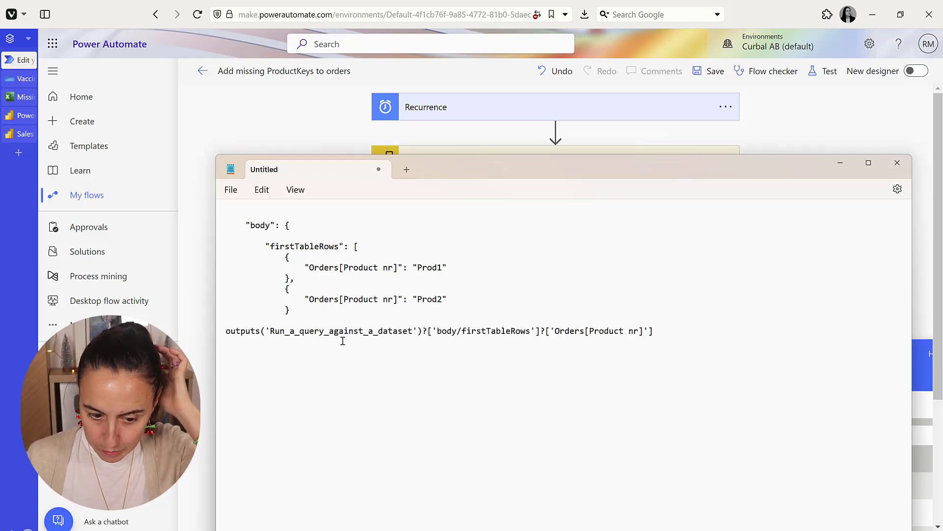
drag(482, 185, 505, 219)
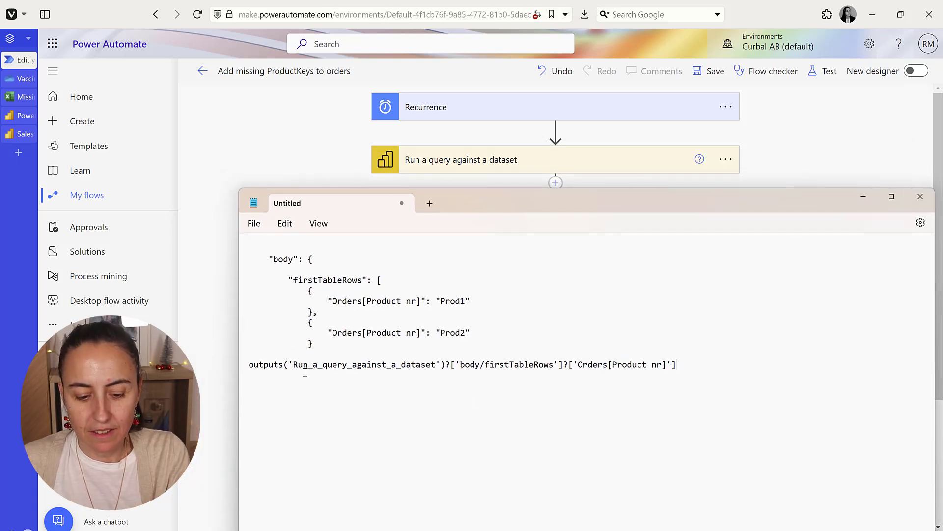
Step: Compare the action name, body/firstTableRows path and Orders[Product nr] column in the Notepad expression with the JSON structure
drag(405, 367, 392, 366)
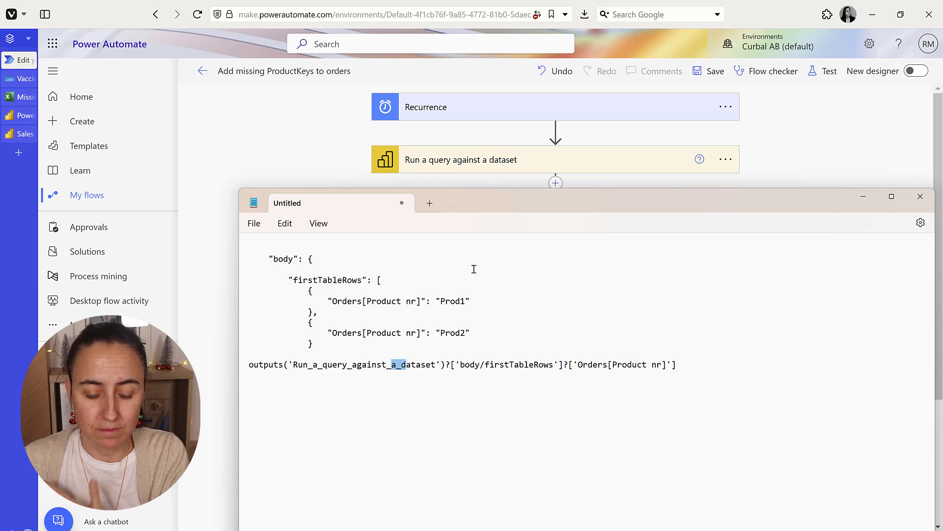
click(474, 397)
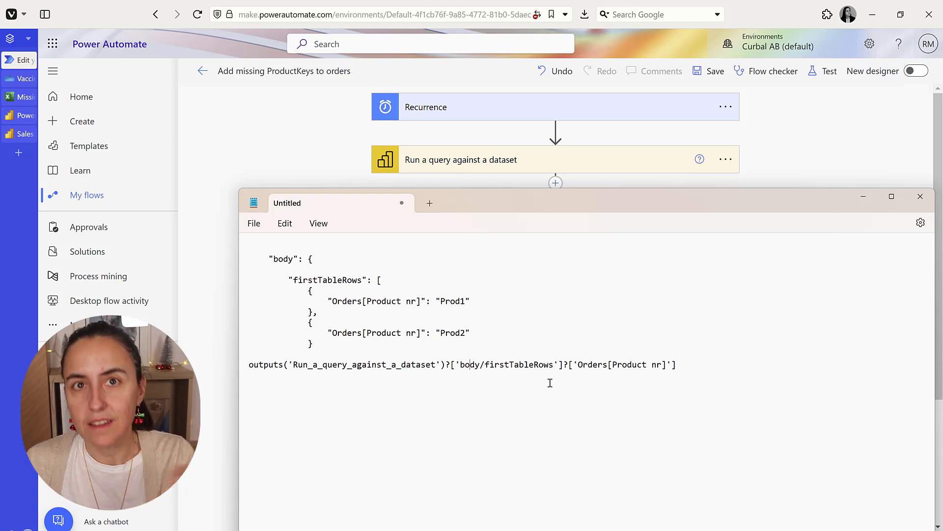
drag(269, 262, 383, 276)
drag(550, 365, 461, 368)
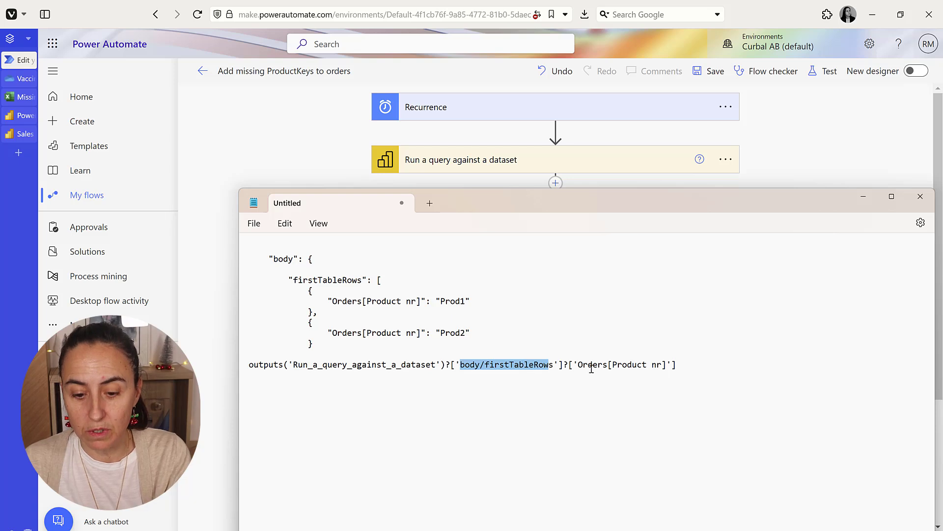
drag(703, 378, 558, 364)
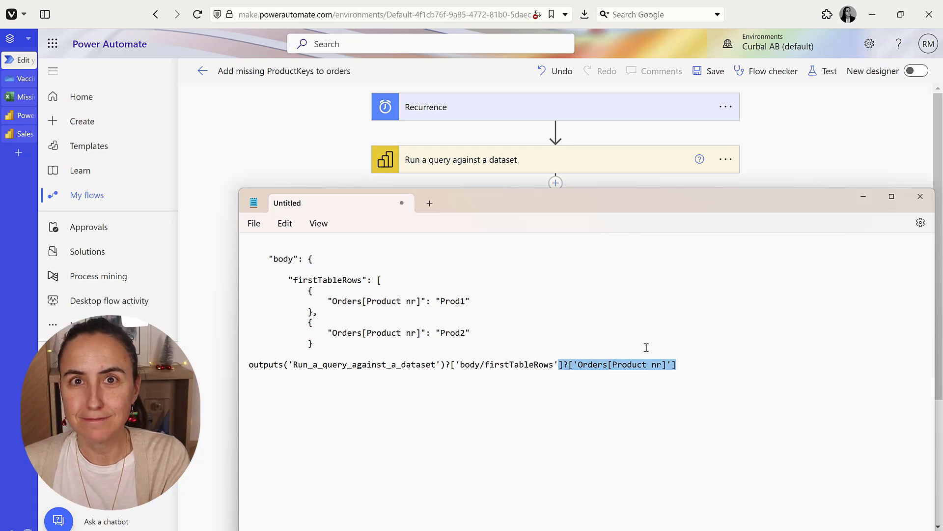
click(773, 379)
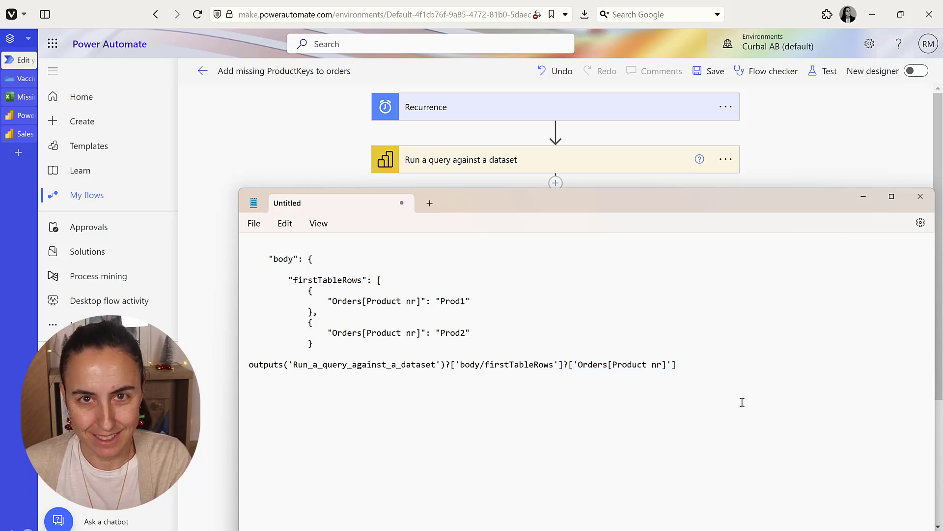
drag(695, 359, 530, 377)
Step: Copy the whole outputs expression from Notepad and insert it as the Product nr expression in the Excel action
drag(503, 376, 745, 362)
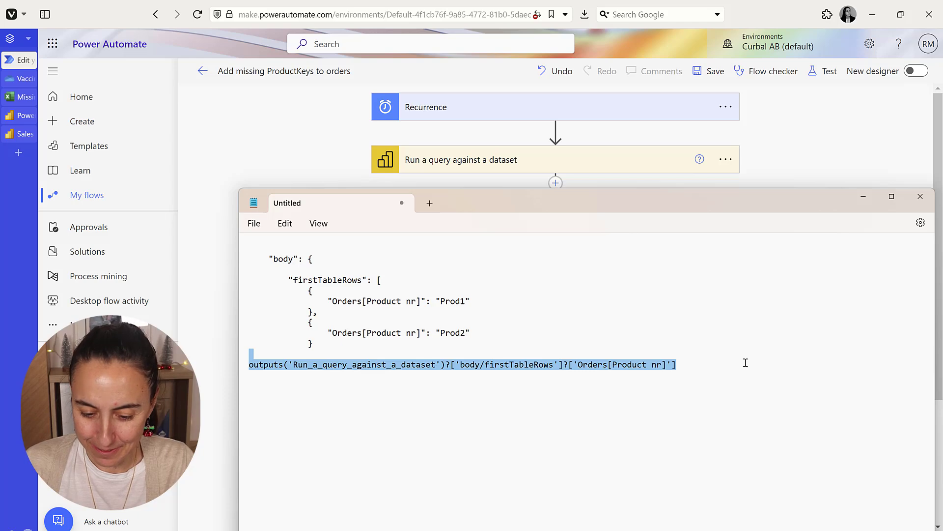
click(773, 154)
click(829, 405)
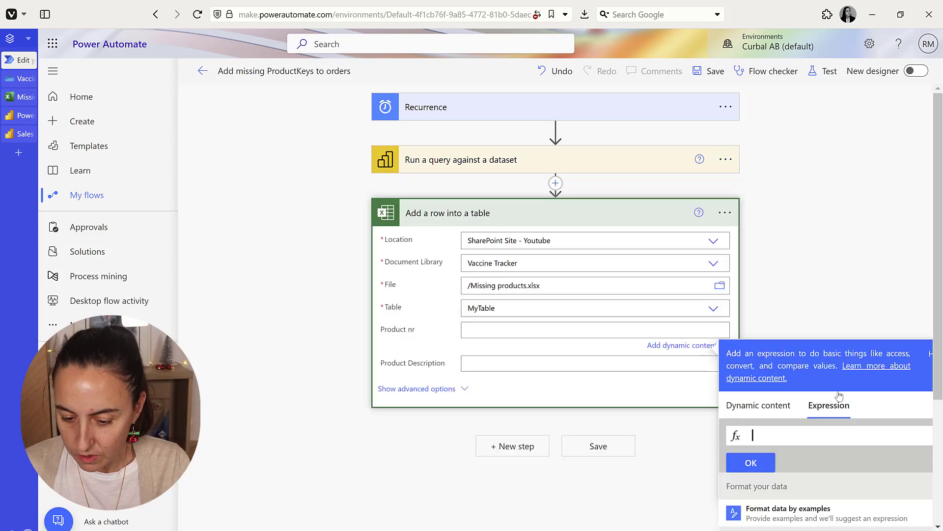
key(ctrl+v)
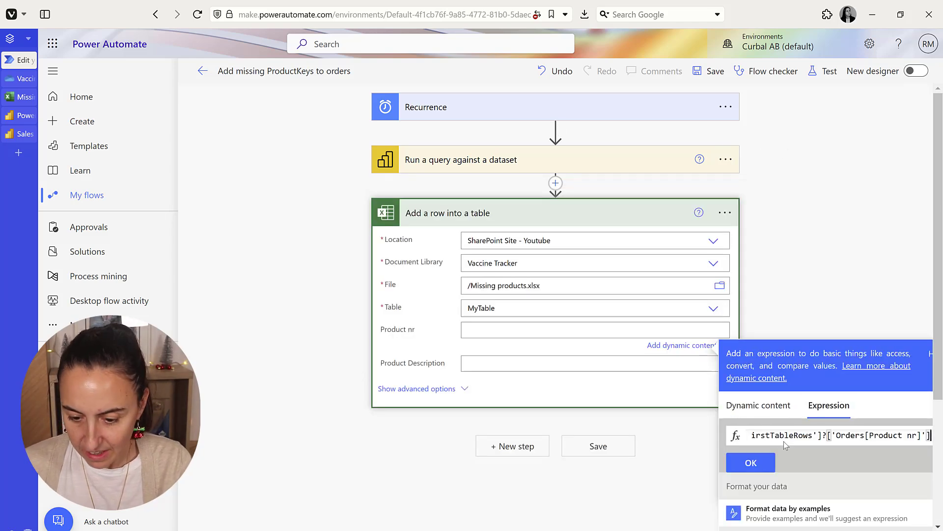
click(750, 462)
Step: Set the Product Description of the new table row to "(deleted product)"
click(509, 365)
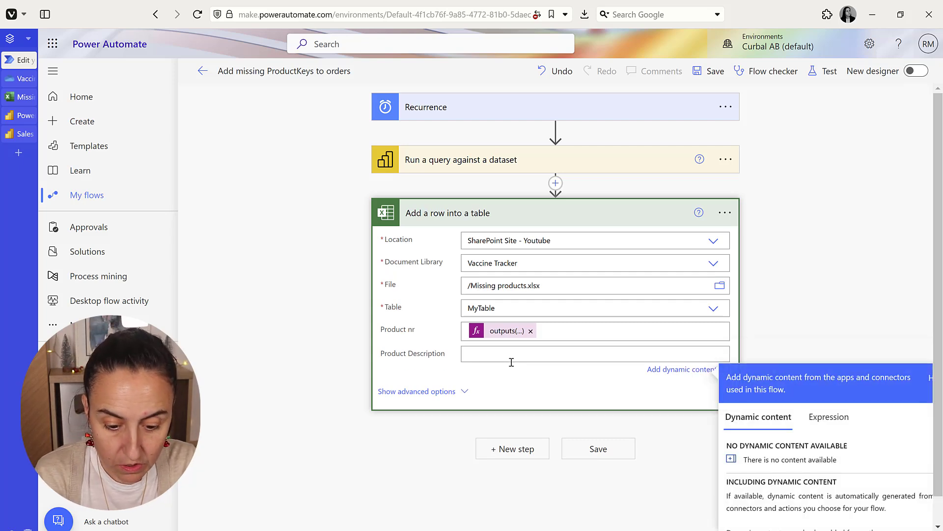
text(()
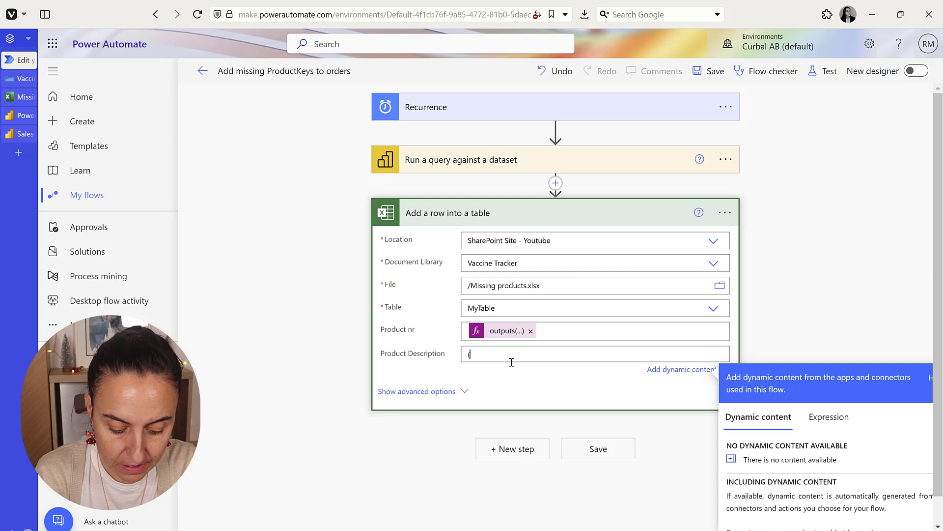
text(deleted)
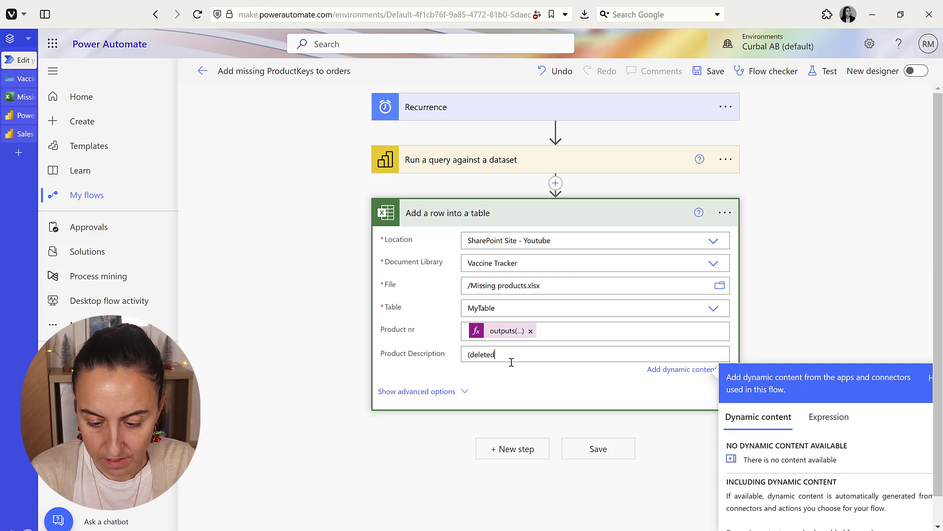
text( product)
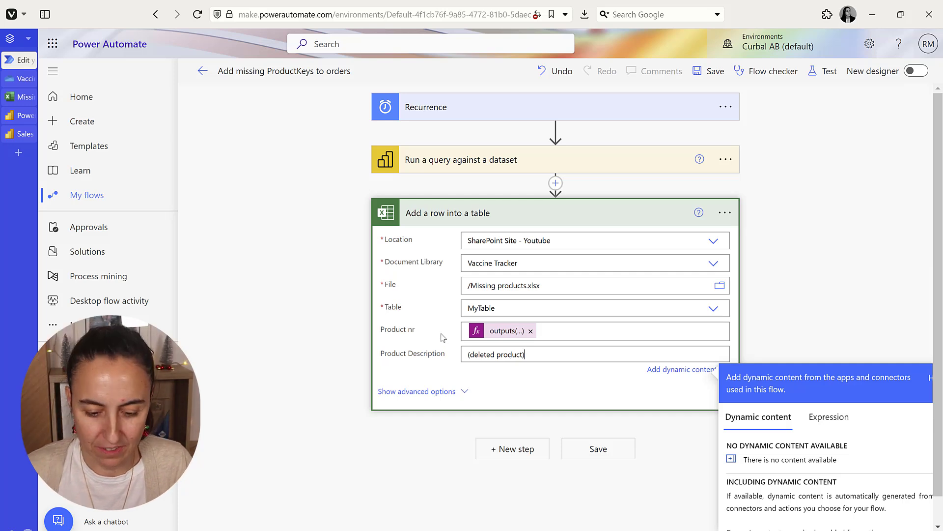
click(588, 394)
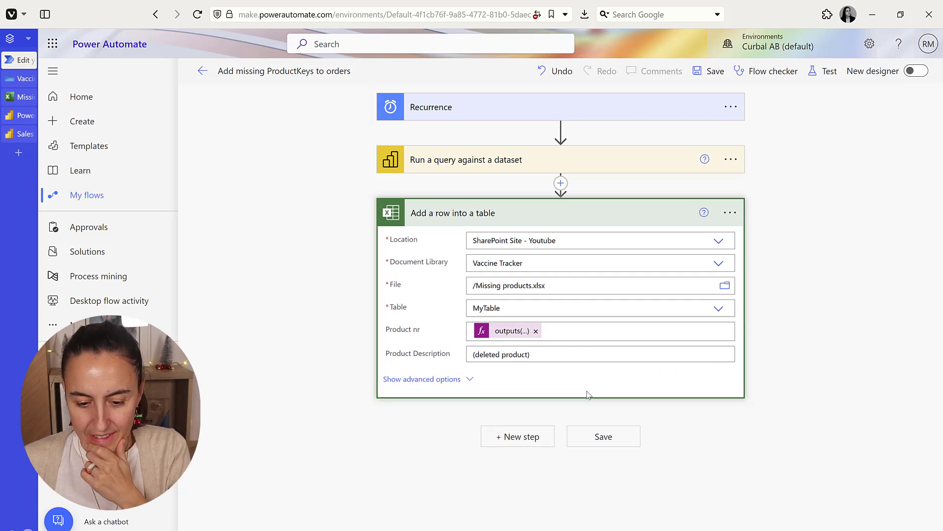
Step: Save and test-run the flow, and examine the error details of the "Add a row into a table" action
click(607, 436)
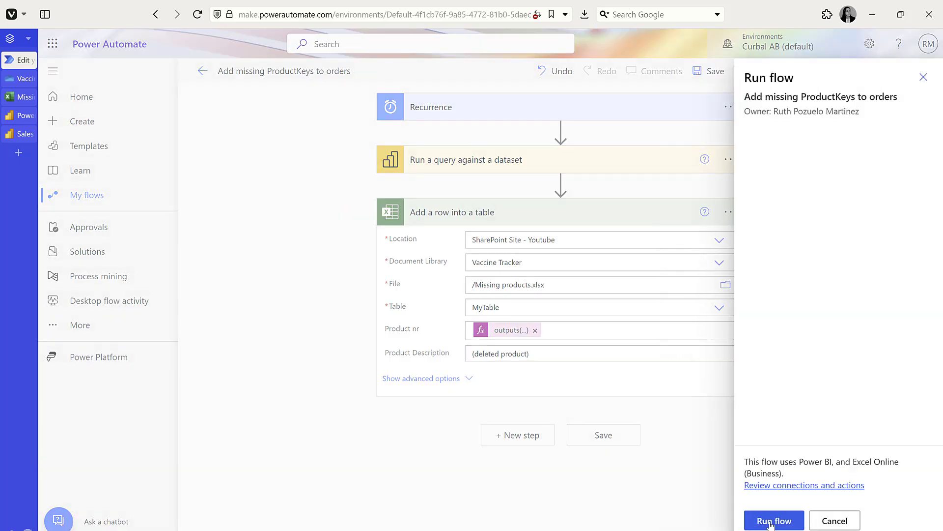
click(773, 520)
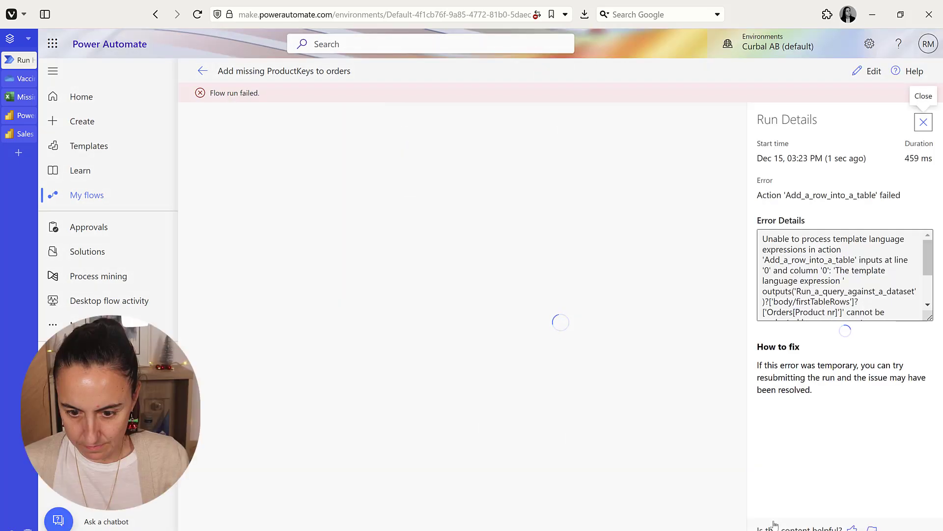
scroll(838, 272, down, 2)
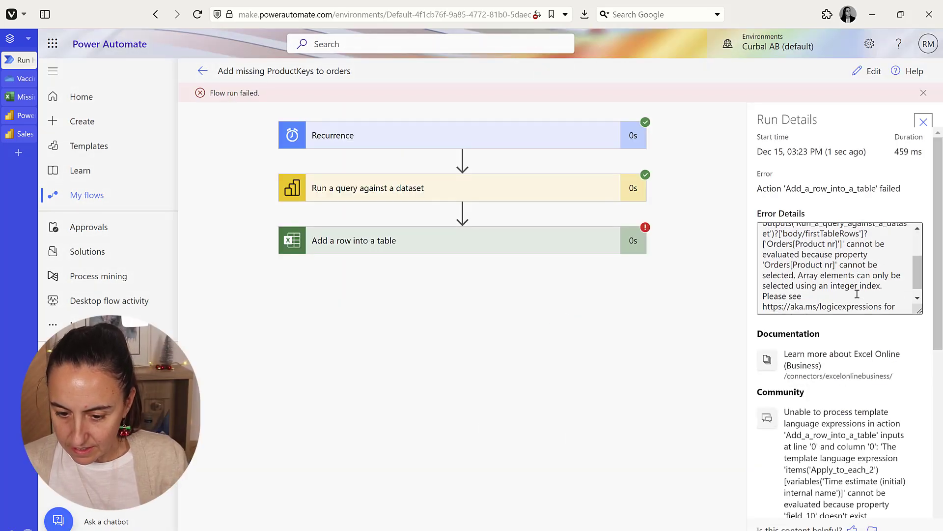
drag(815, 275, 864, 285)
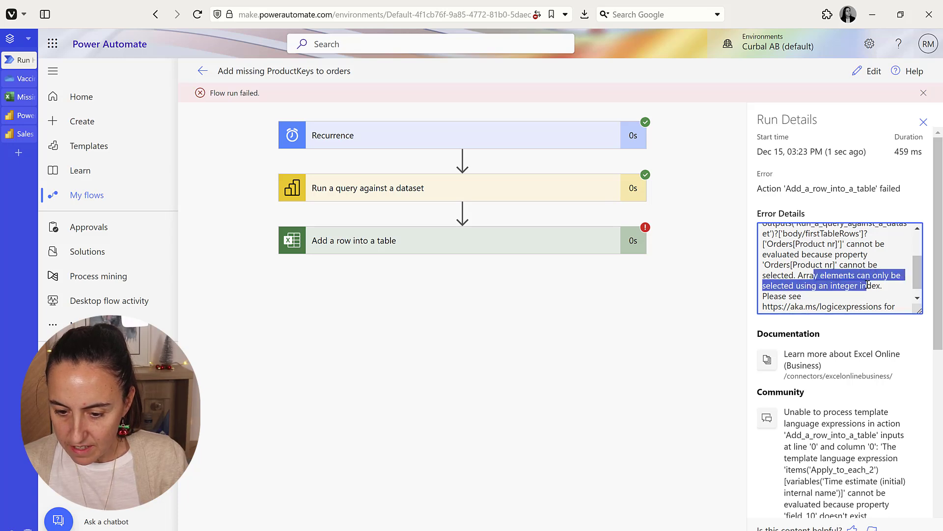
click(844, 296)
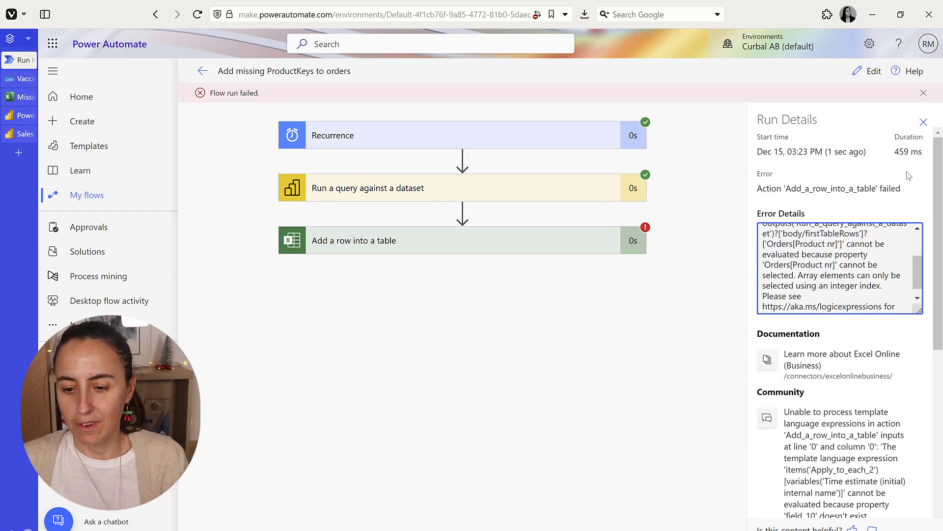
click(924, 122)
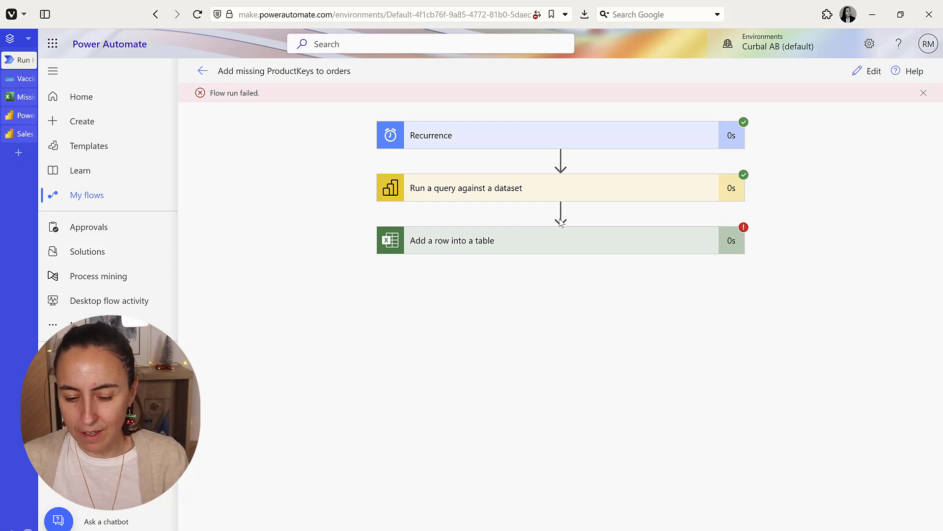
click(598, 249)
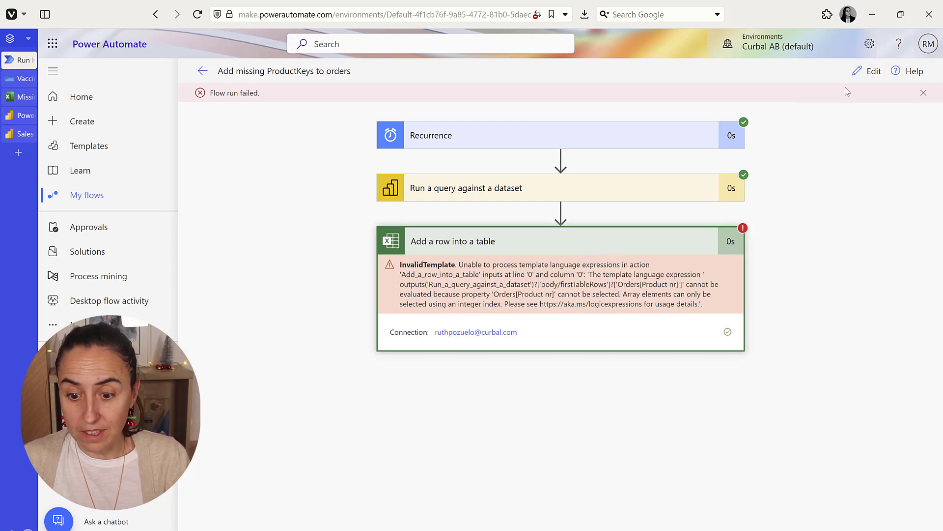
Step: Reopen the flow's Product nr expression for editing, and insert the index [0] before ['Orders[Product nr]'] in the Notepad expression
click(868, 71)
click(510, 331)
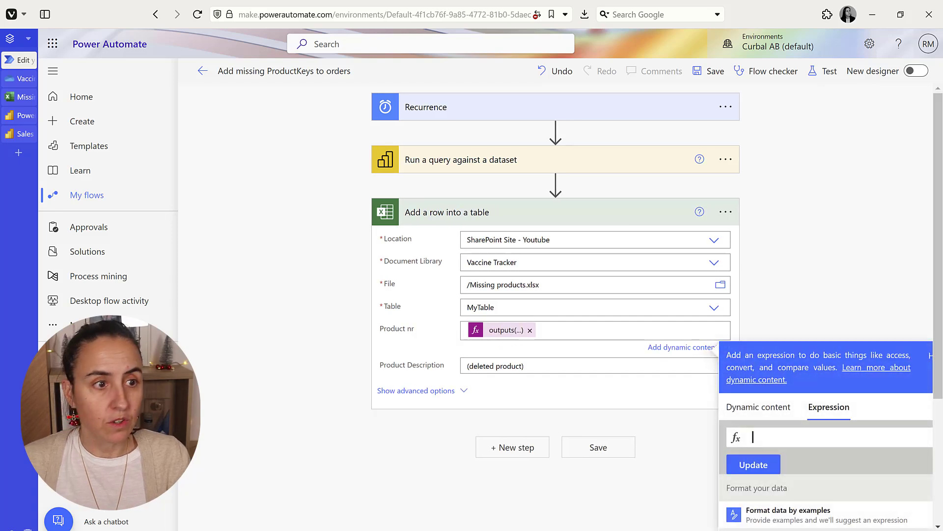
key(alt+Tab)
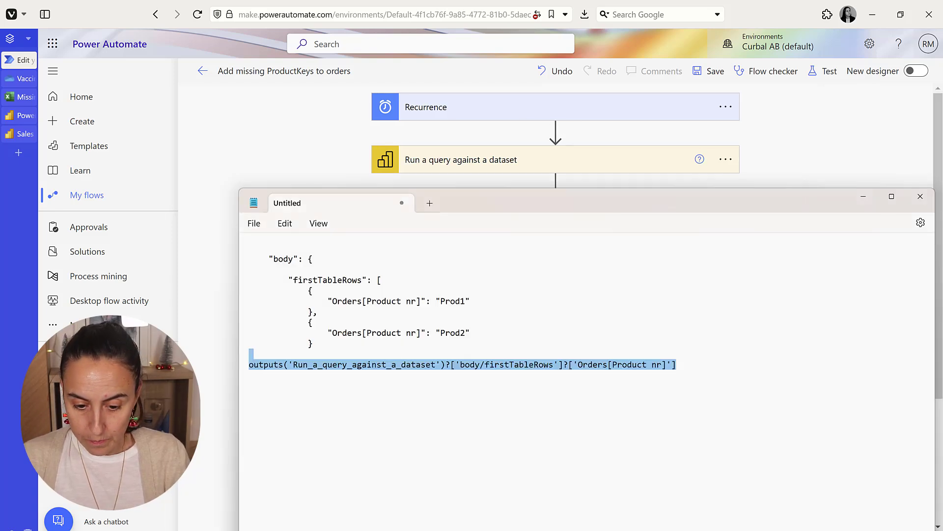
click(567, 368)
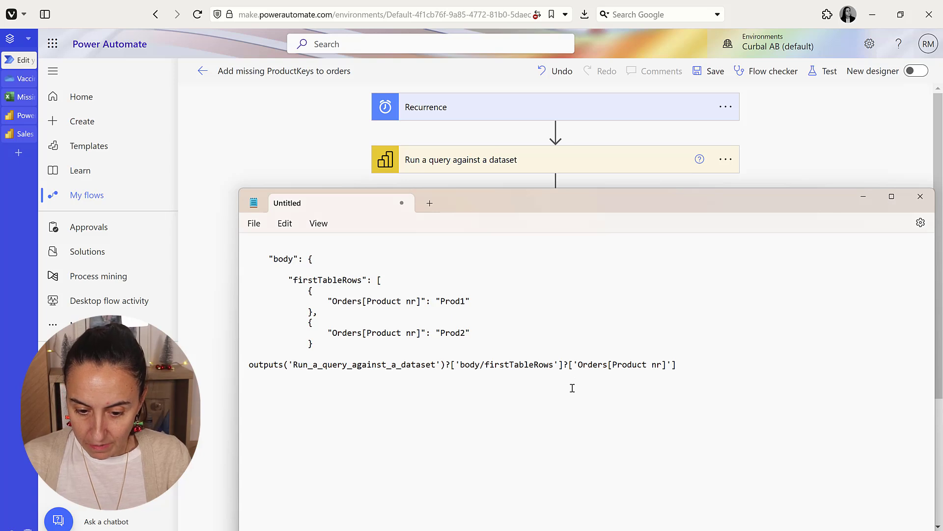
text([0])
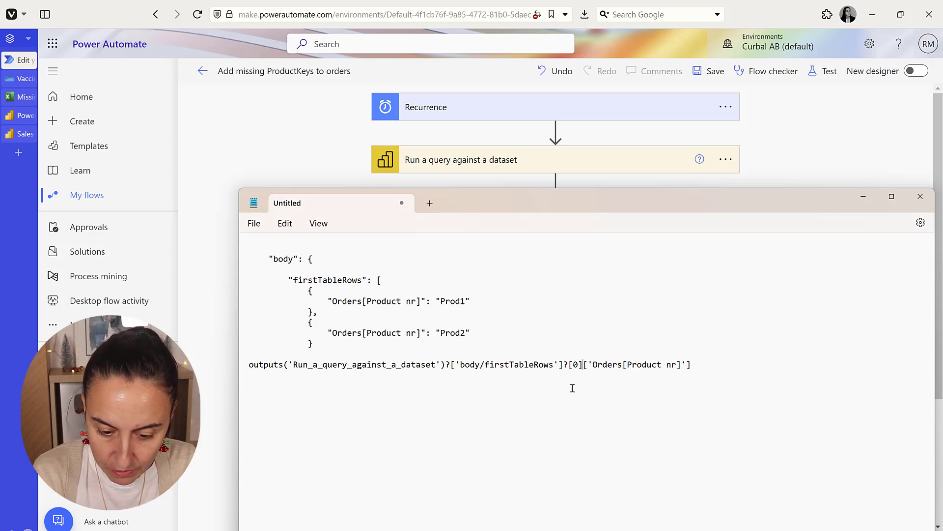
Step: Insert a ? after the index [0] in the Notepad expression and copy the whole expression
text(?)
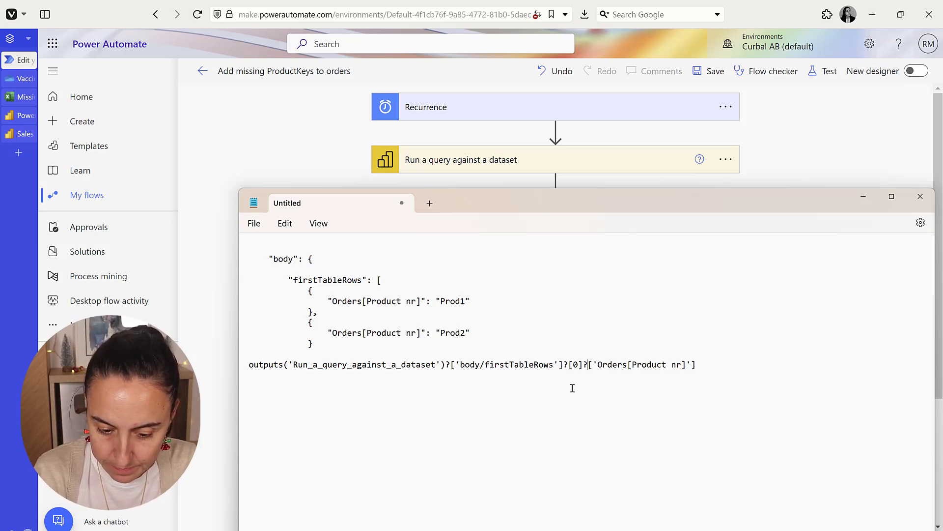
click(723, 367)
key(shift+Home)
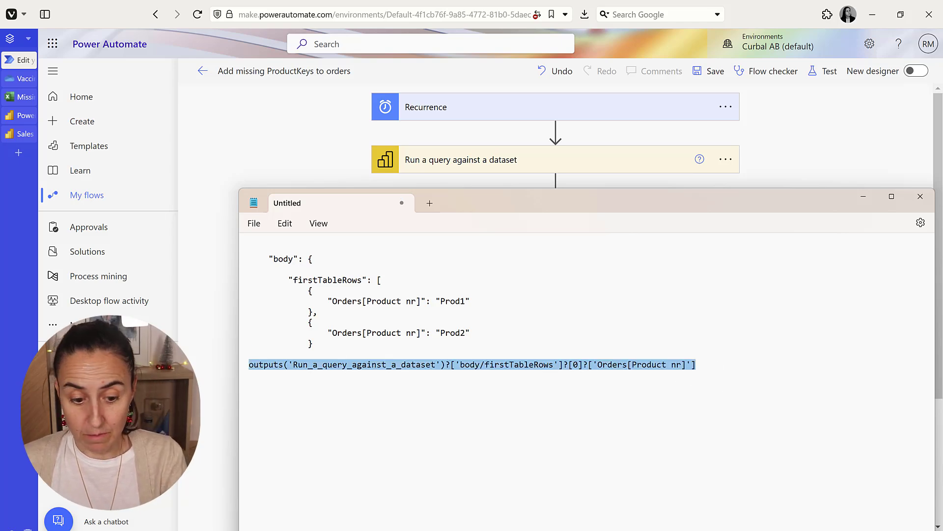
Step: Replace the Excel action's Product nr expression with outputs('Run_a_query_against_a_dataset')?['body/firstTableRows']?[0]?['Orders[Product nr]']
click(800, 148)
click(817, 428)
double_click(536, 330)
click(532, 331)
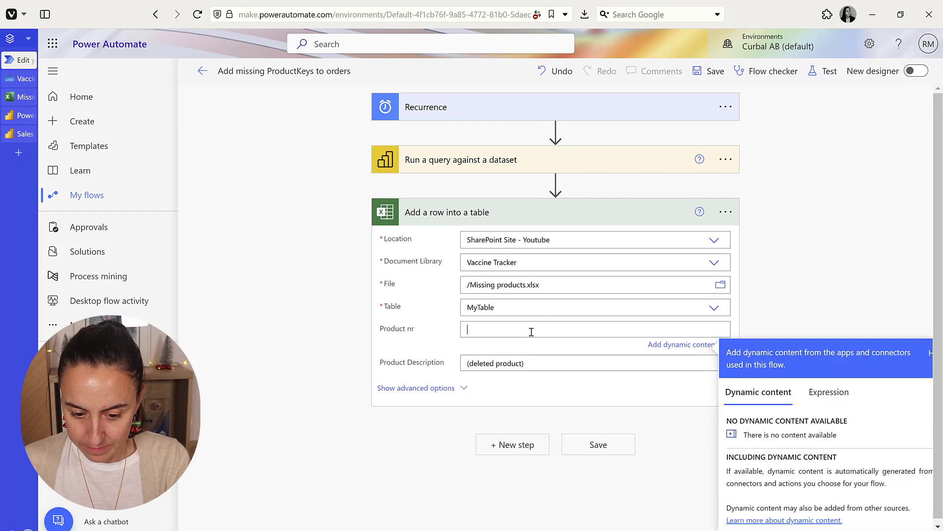
click(829, 392)
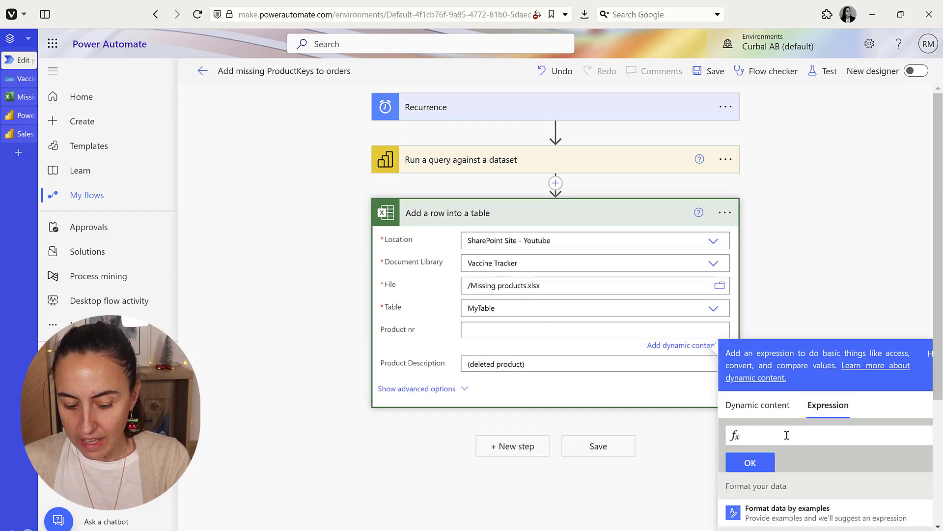
key(ctrl+v)
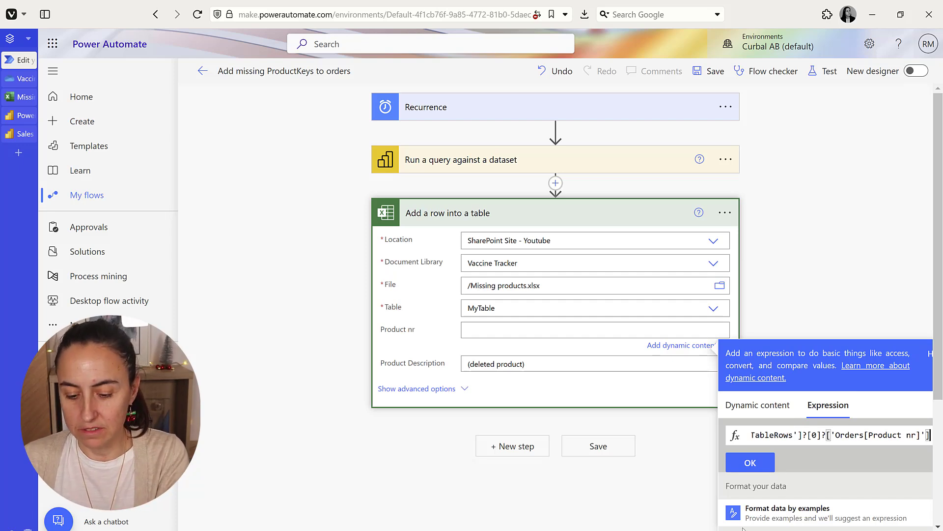
click(760, 465)
Step: Save and test-run the flow, and check the row it adds to the Missing products workbook
click(611, 455)
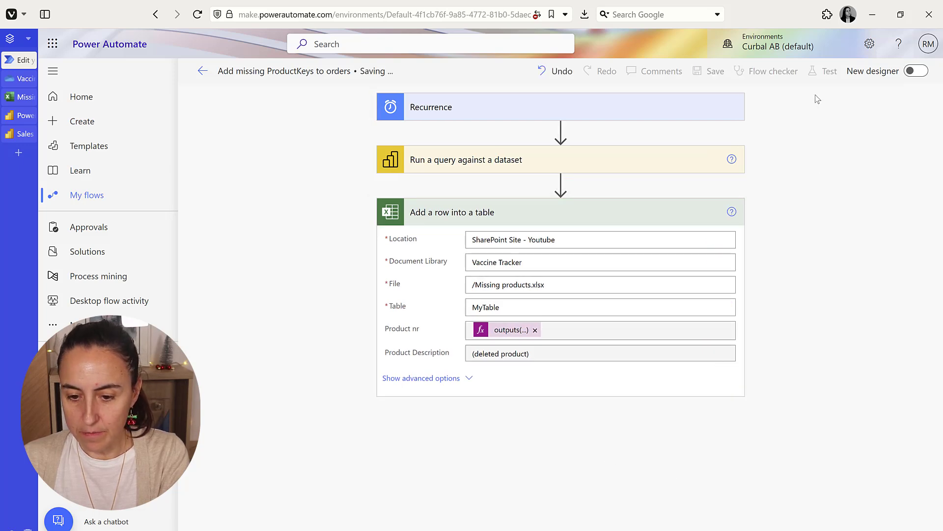
click(828, 70)
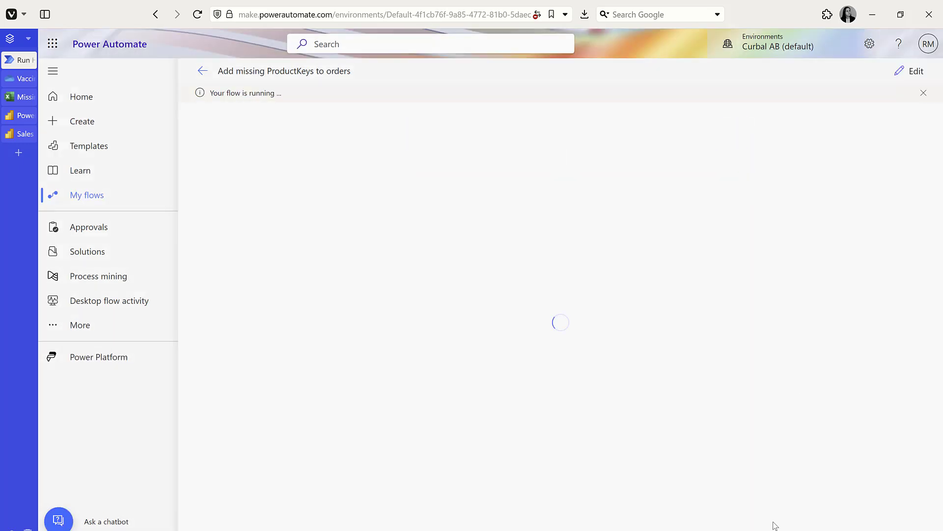
click(11, 97)
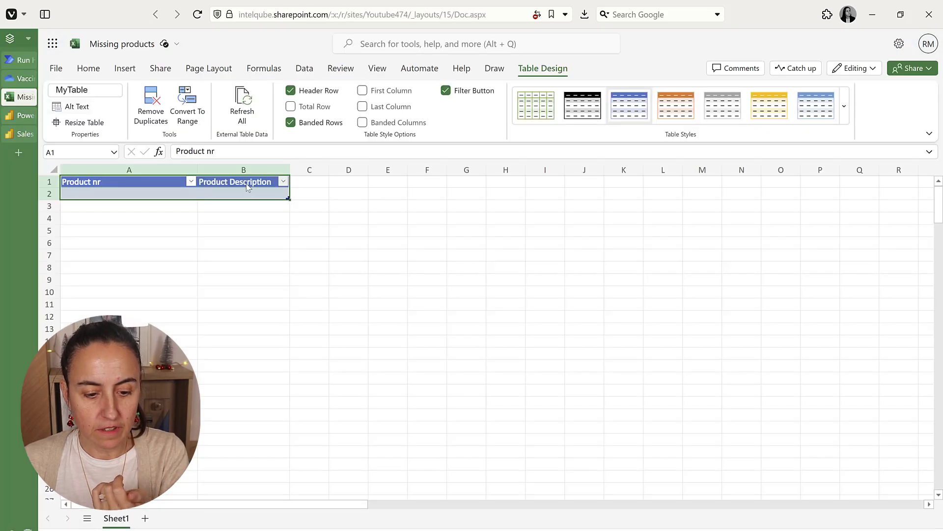
click(280, 243)
drag(117, 195, 215, 194)
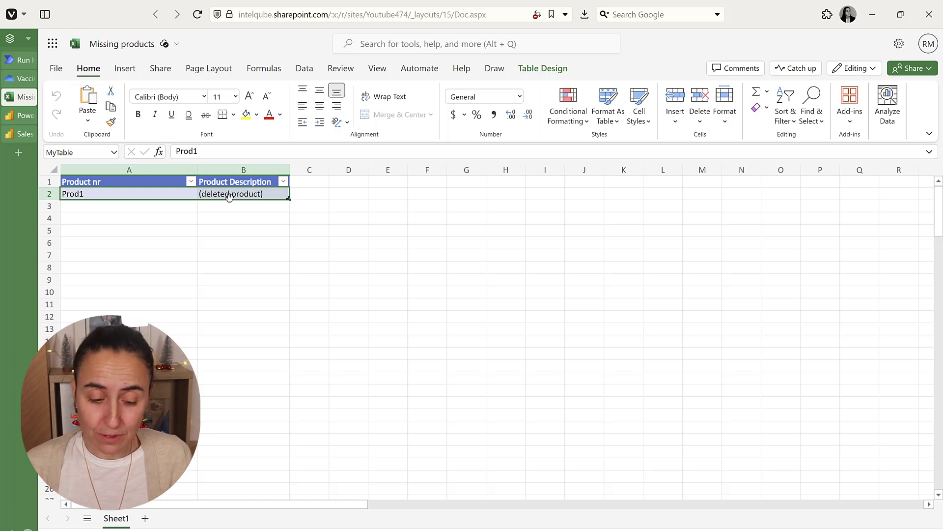
Step: Delete row 2 with the test entry from the Missing products table
click(153, 440)
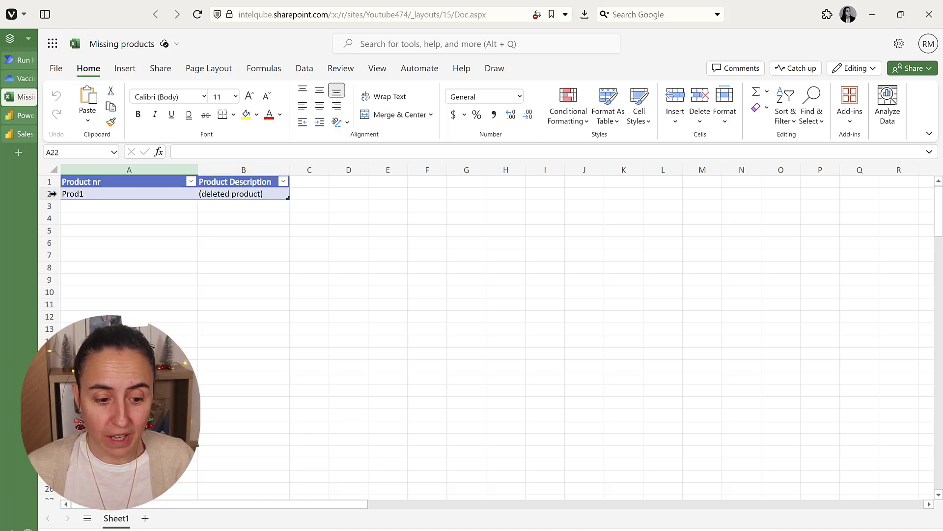
click(52, 193)
right_click(51, 194)
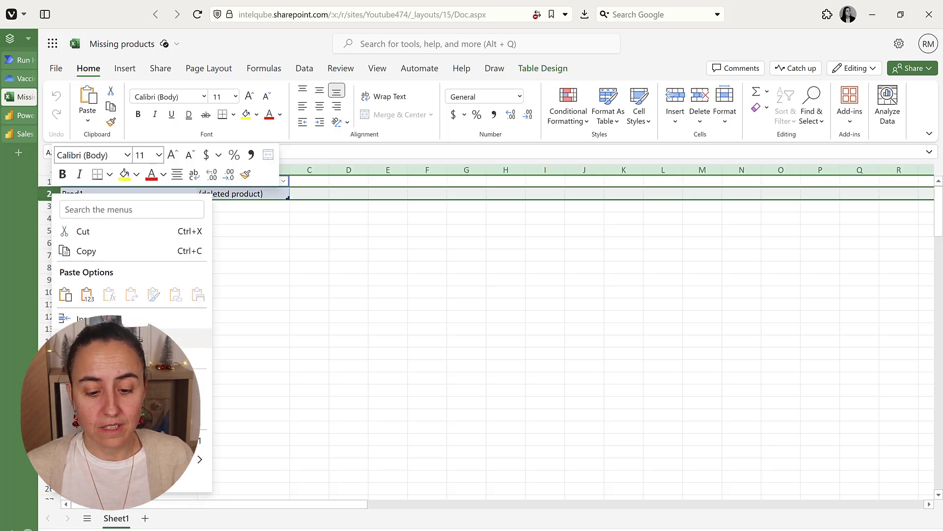
click(123, 339)
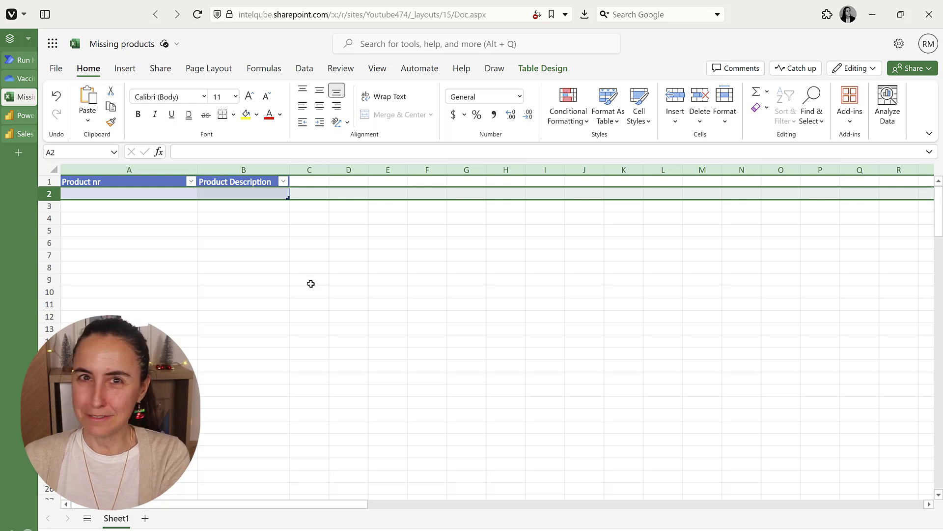
click(325, 279)
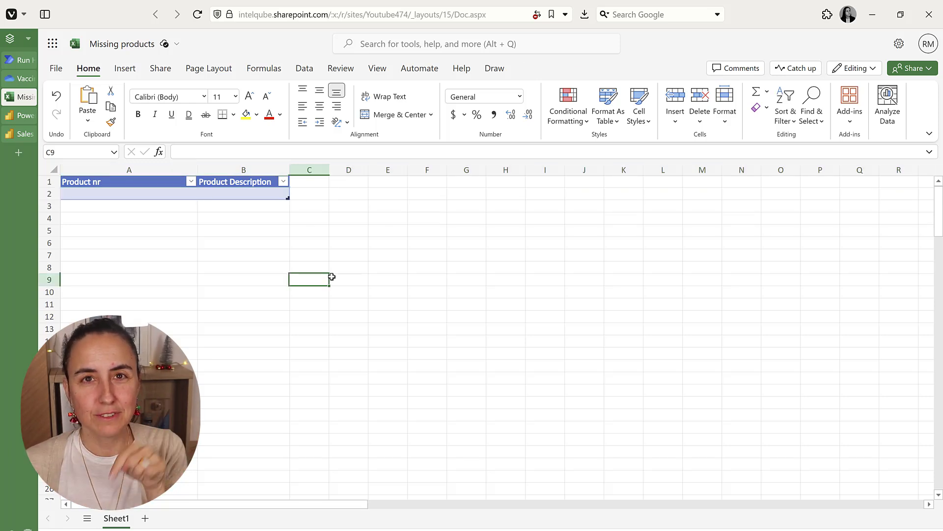
click(341, 274)
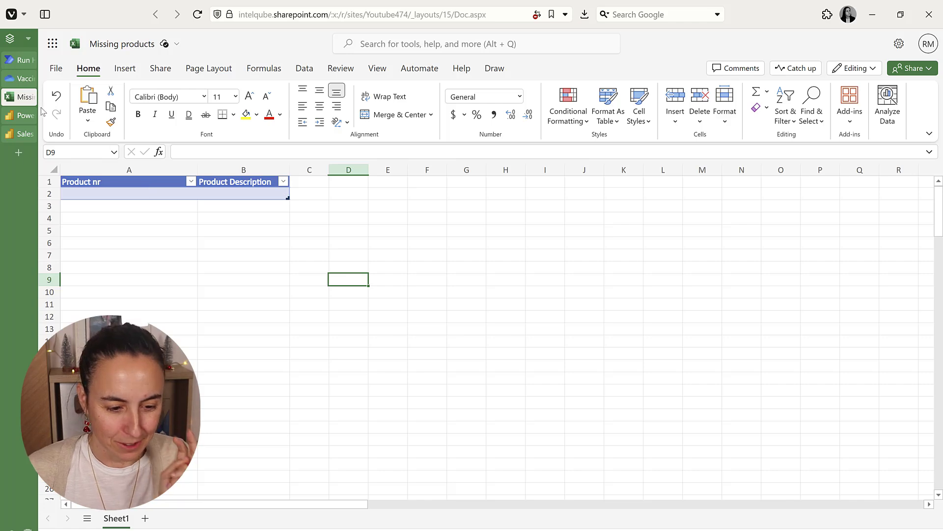
Step: Return to the flow run, view the details of "Add a row into a table", and reopen the flow for editing
click(19, 59)
click(487, 245)
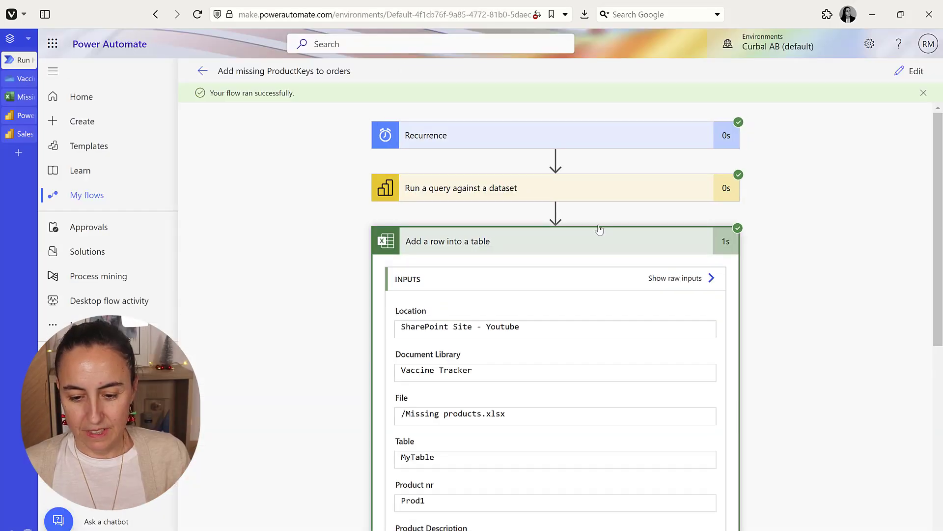
click(918, 72)
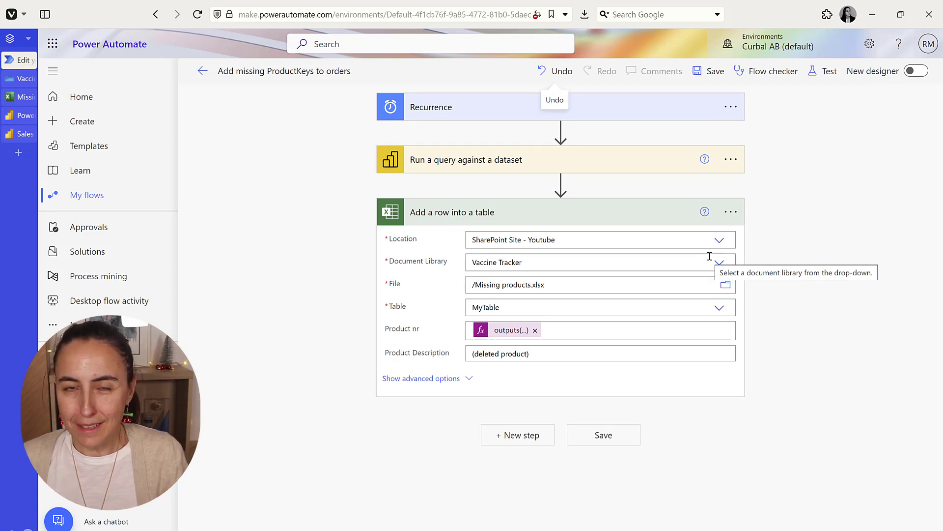
Step: Examine the row index in the Product nr expression of the Excel action
click(503, 336)
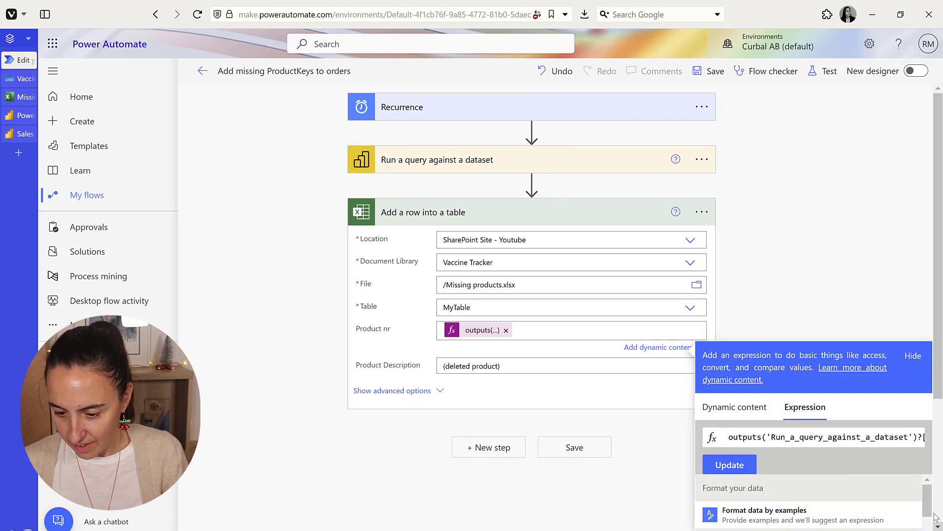
drag(888, 436, 930, 436)
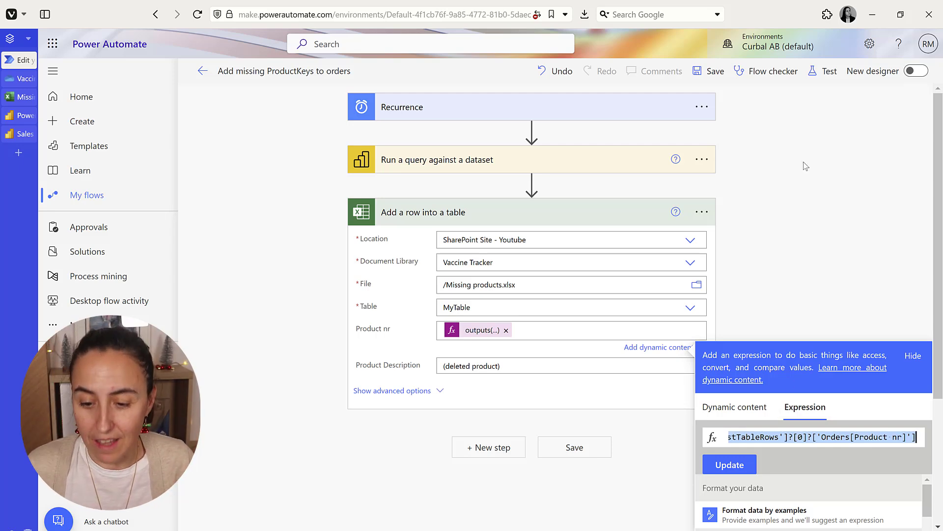
click(785, 181)
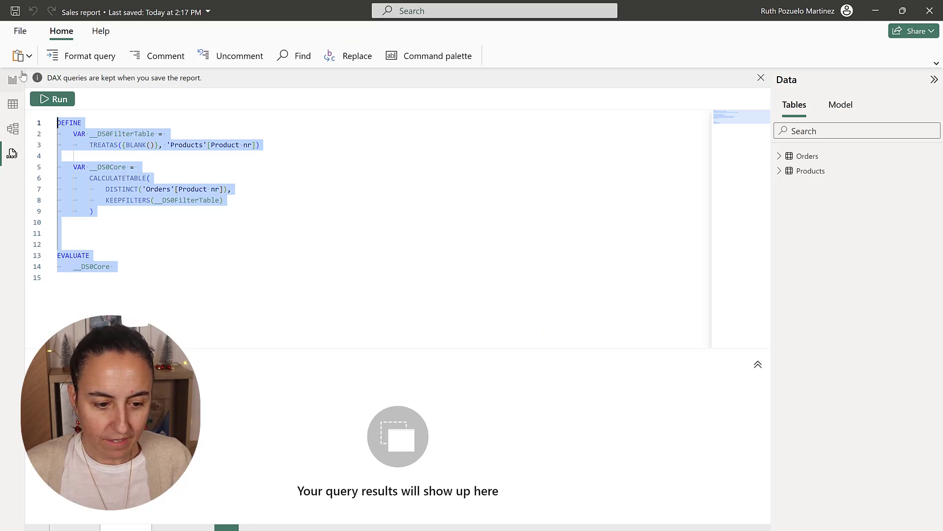
Step: In the Sales report in Power BI Desktop, open the count card's query in DAX query view and copy the whole query
click(13, 80)
click(302, 127)
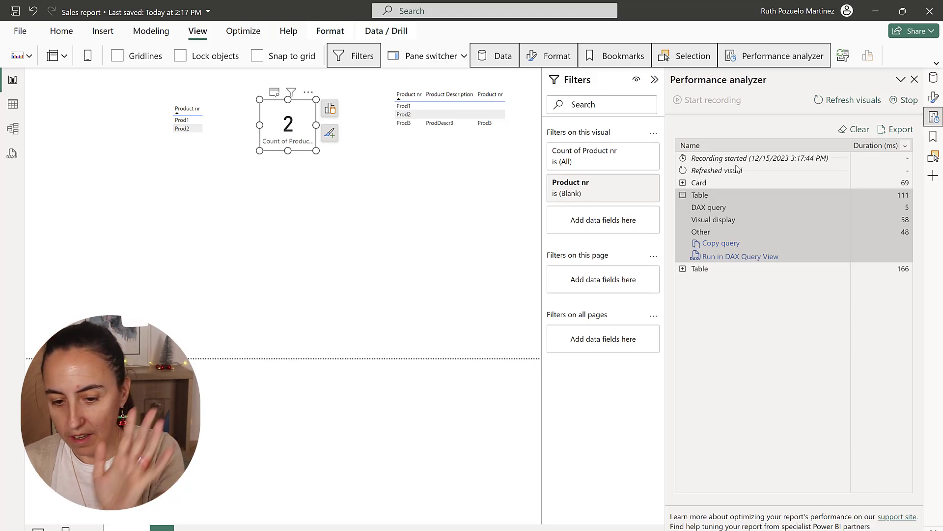
click(12, 156)
click(227, 210)
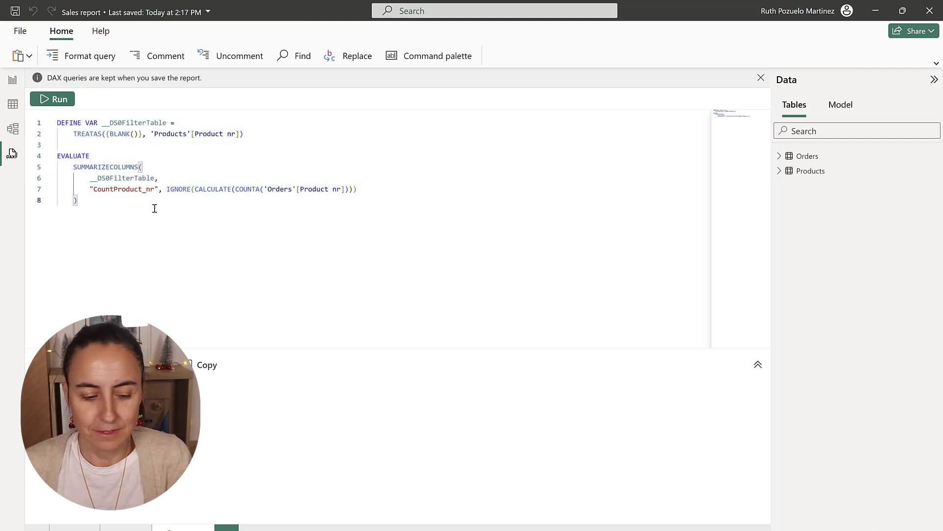
drag(90, 205, 14, 117)
key(ctrl+c)
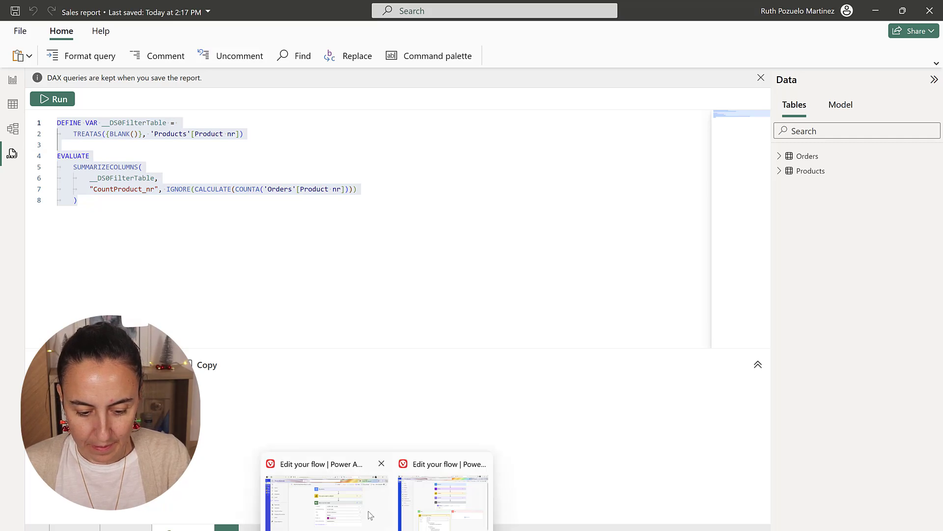
Step: Switch back to the Power Automate flow and add an Initialize variable action between Recurrence and the dataset query
click(370, 515)
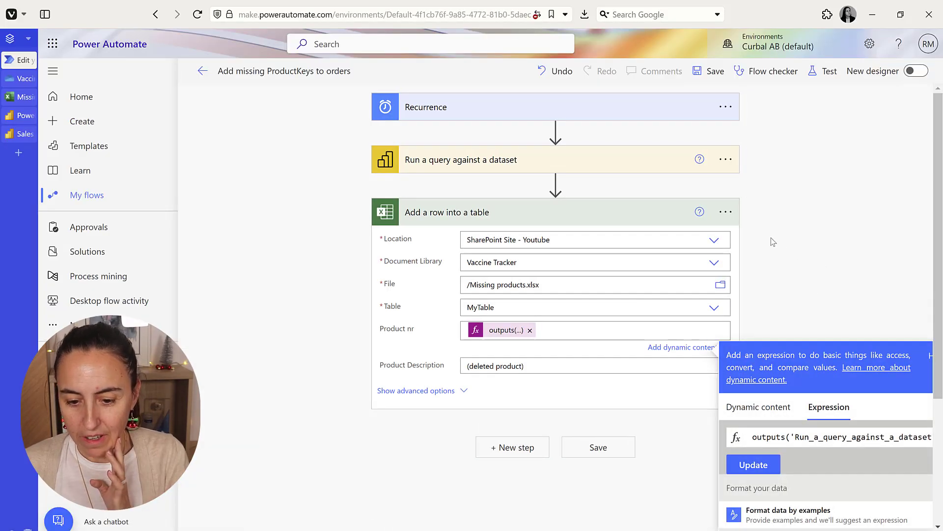
click(818, 262)
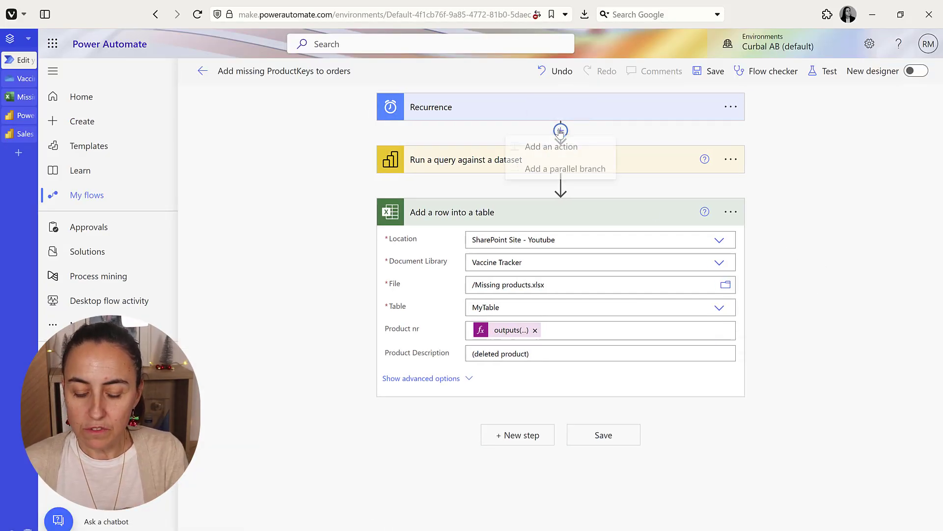
click(565, 156)
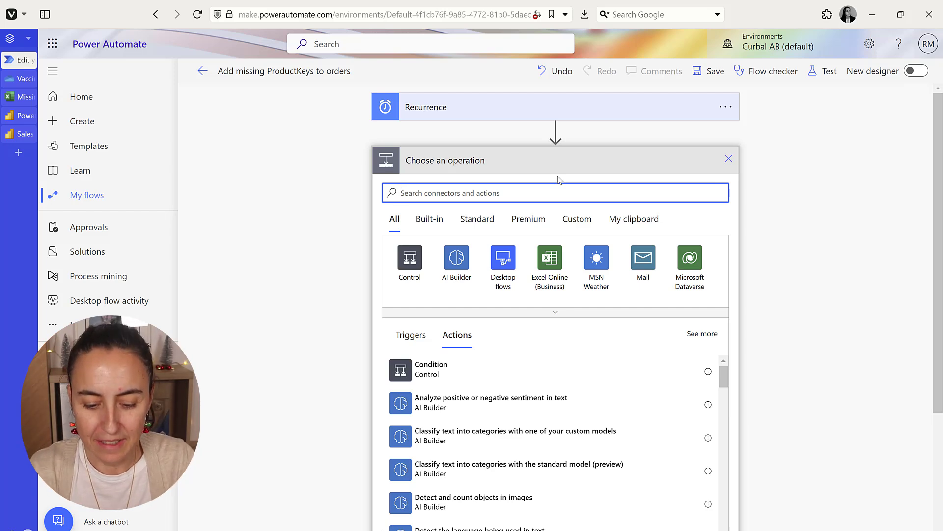
text(variable)
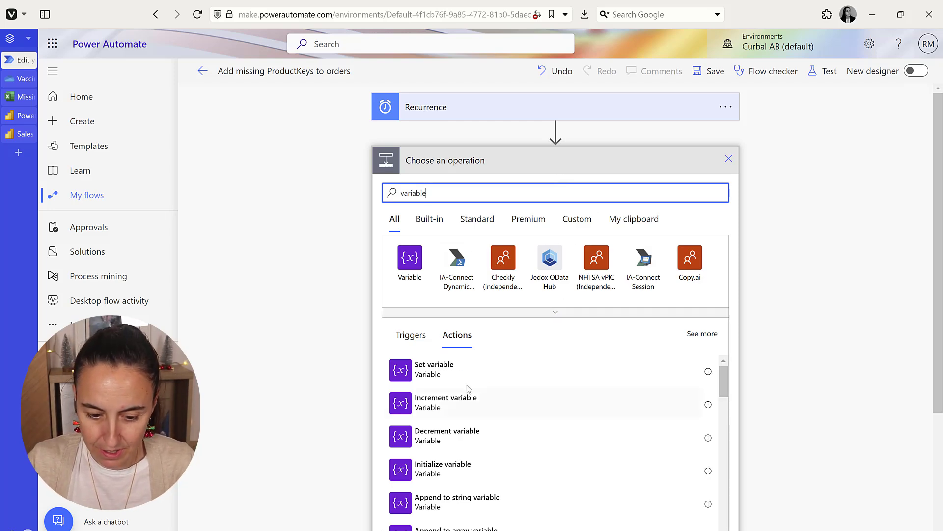
click(466, 468)
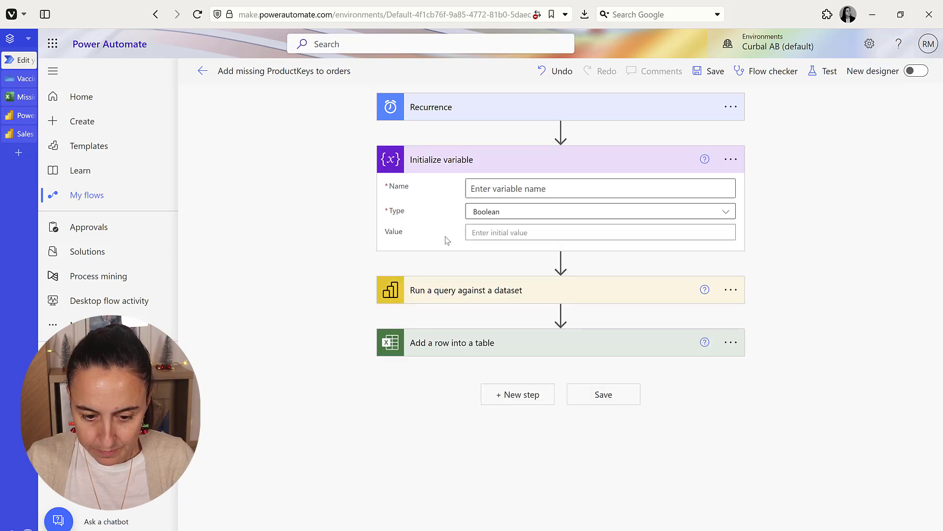
Step: Rename the Initialize variable action to MinRows
click(731, 160)
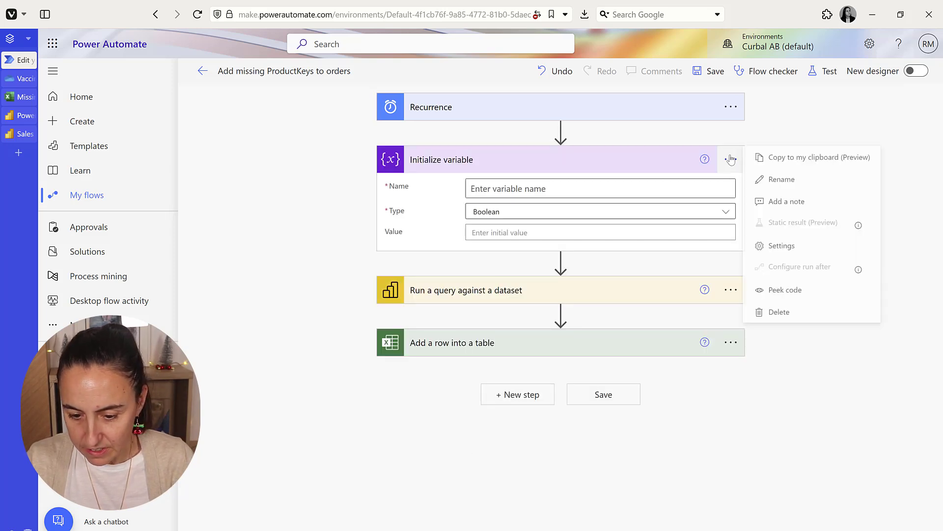
click(774, 180)
text(MinRow)
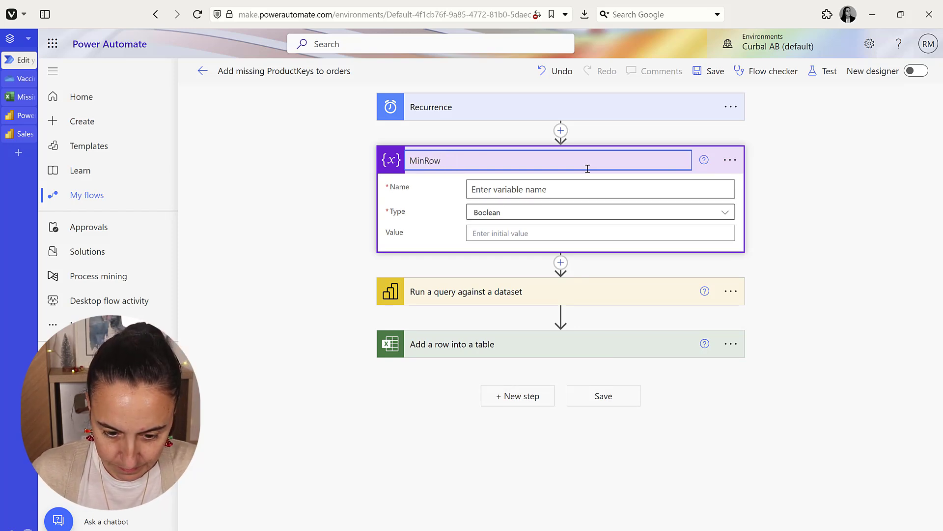
text(s)
Step: Name the variable MinRows, set its type to Integer and its initial value to 0
click(537, 191)
text(MinRows)
click(512, 212)
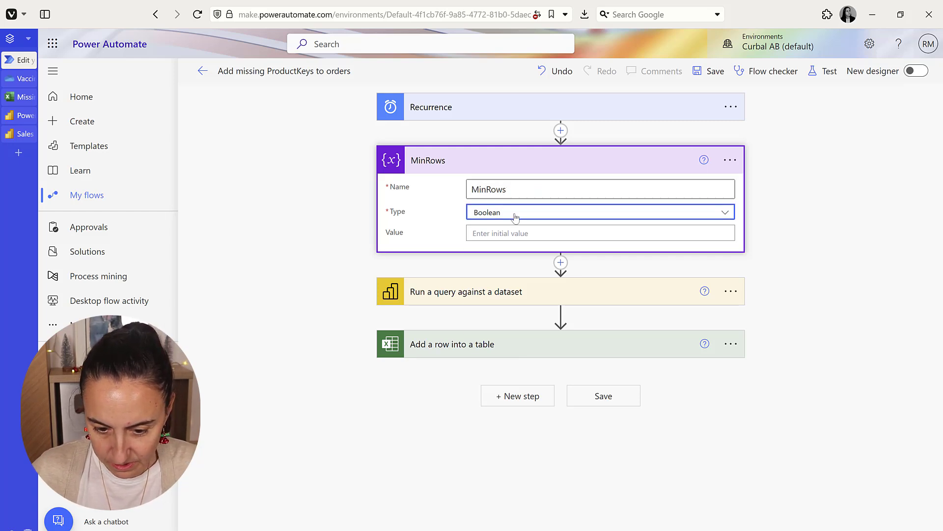
click(501, 252)
click(500, 234)
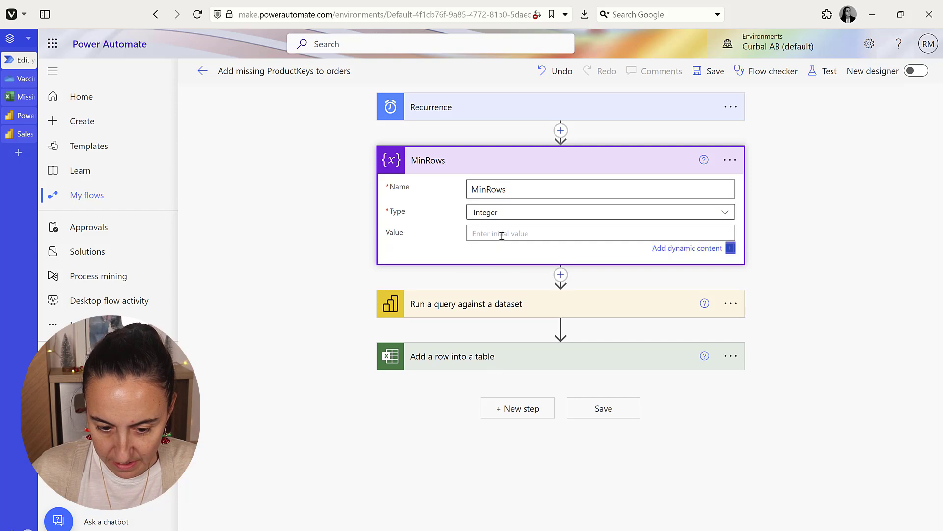
text(0)
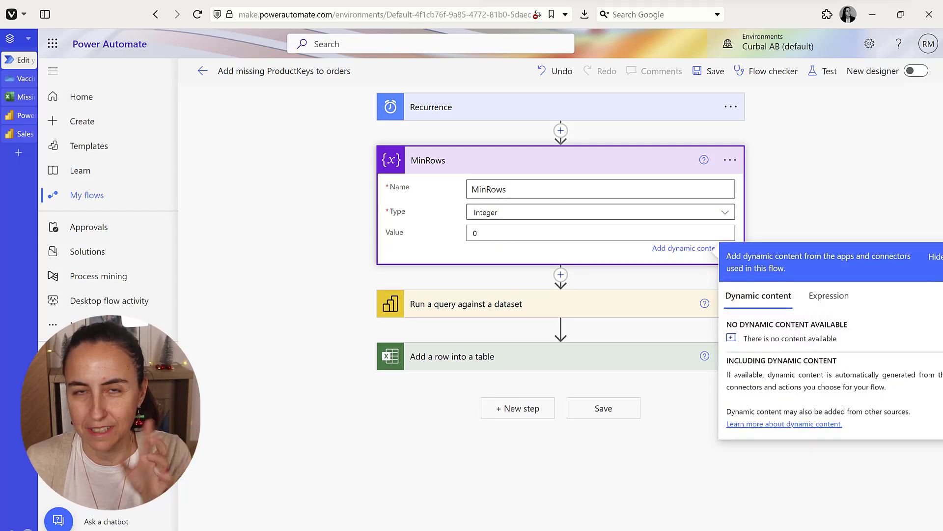
click(808, 191)
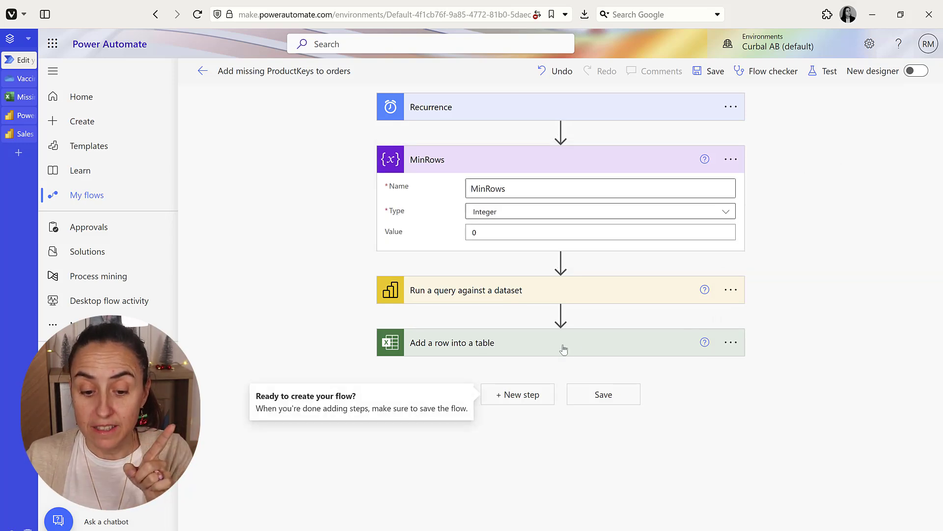
Step: Expand the "Add a row into a table" action and review its Product nr expression
click(532, 346)
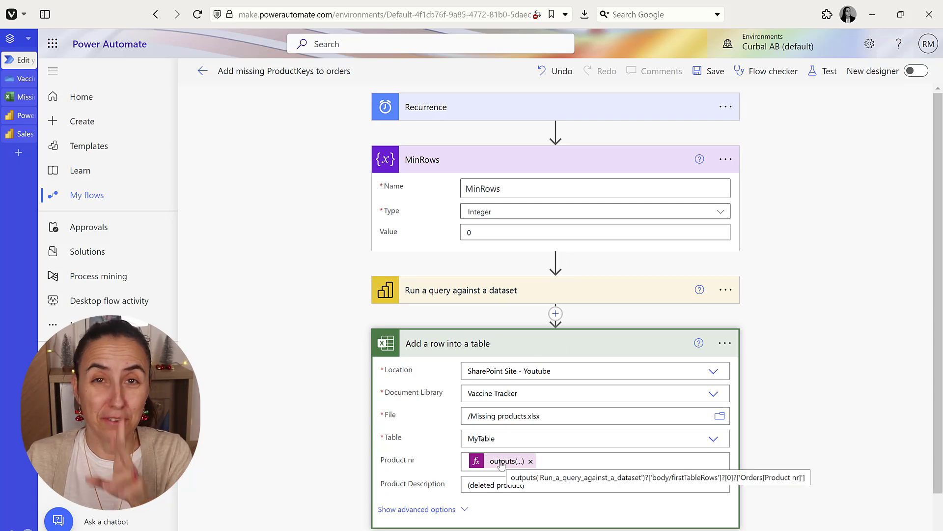
click(837, 237)
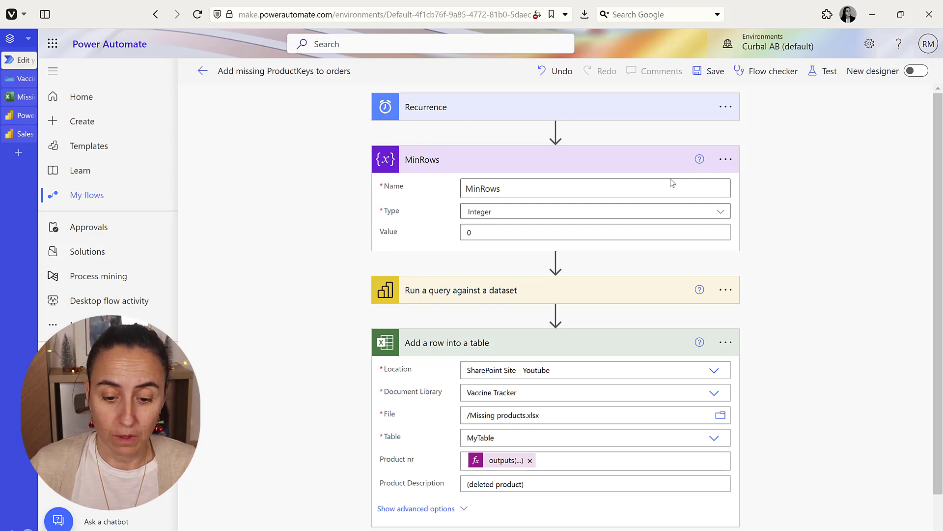
Step: Insert a second "Run a query against a dataset" action between MinRows and the existing dataset query
click(556, 261)
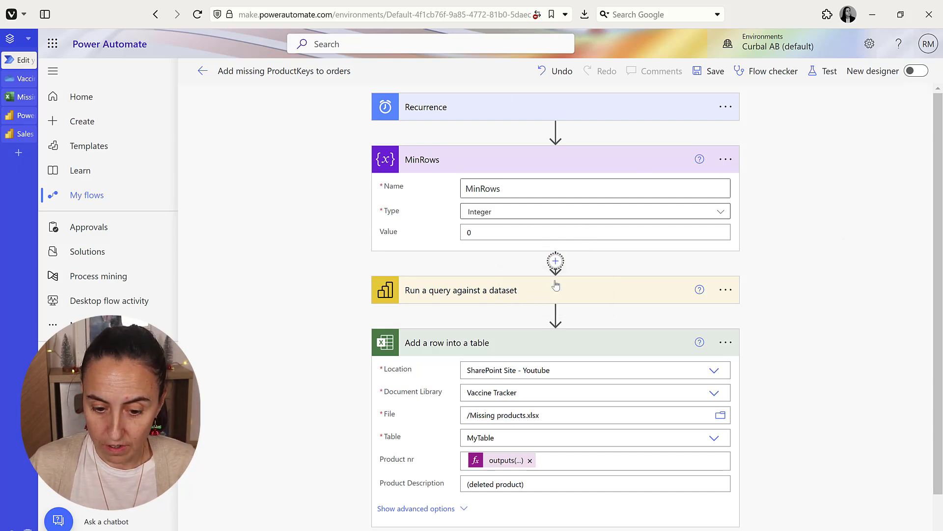
click(538, 278)
text(R)
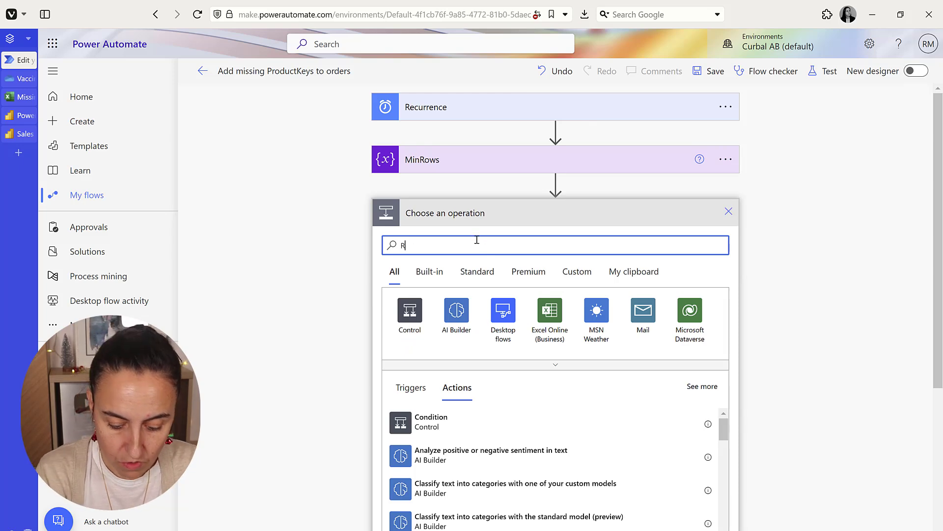
text(un a query)
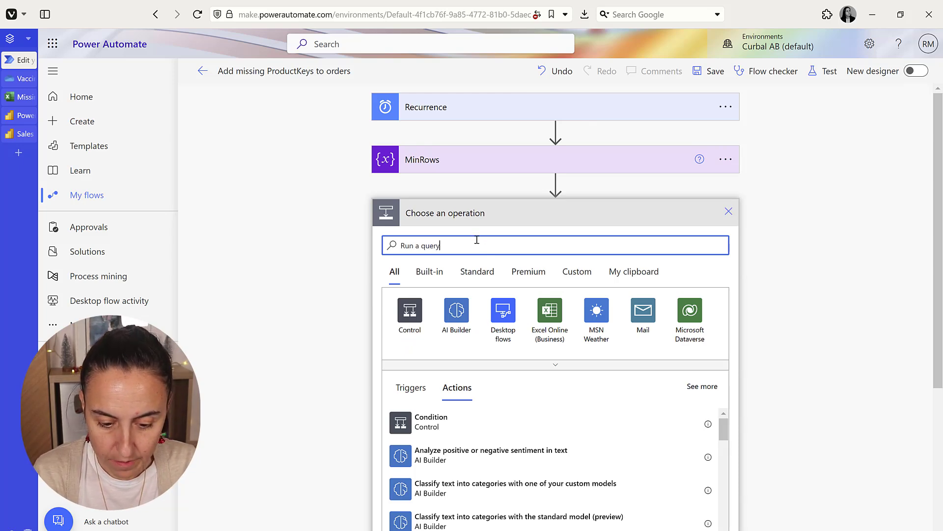
scroll(432, 363, down, 3)
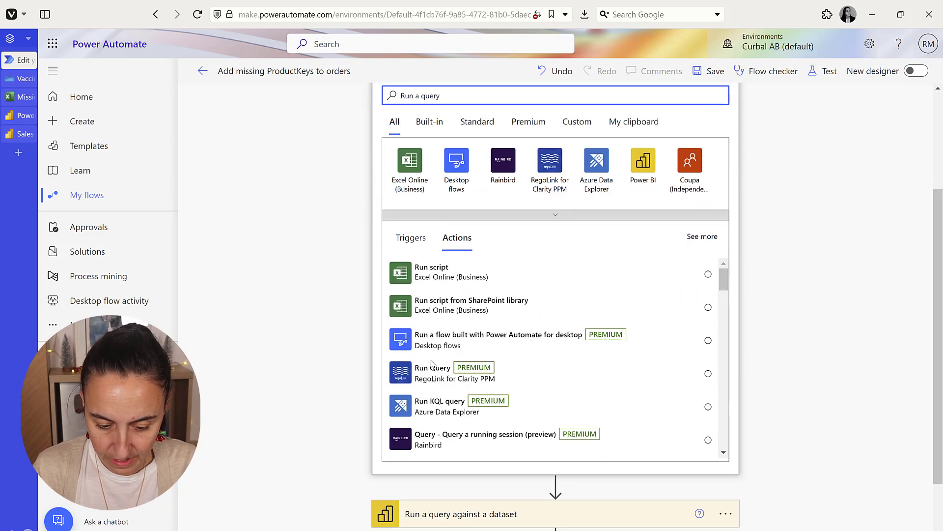
scroll(557, 366, down, 3)
click(446, 354)
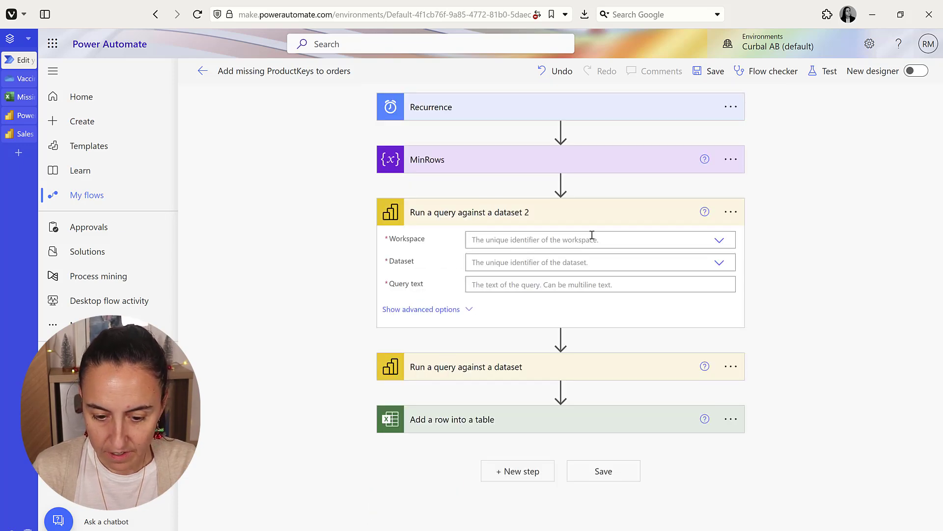
Step: Configure the new query action with the Social Media workspace, the Sales report dataset and the copied DAX query that computes CountProduct_nr
click(719, 242)
click(530, 393)
click(720, 262)
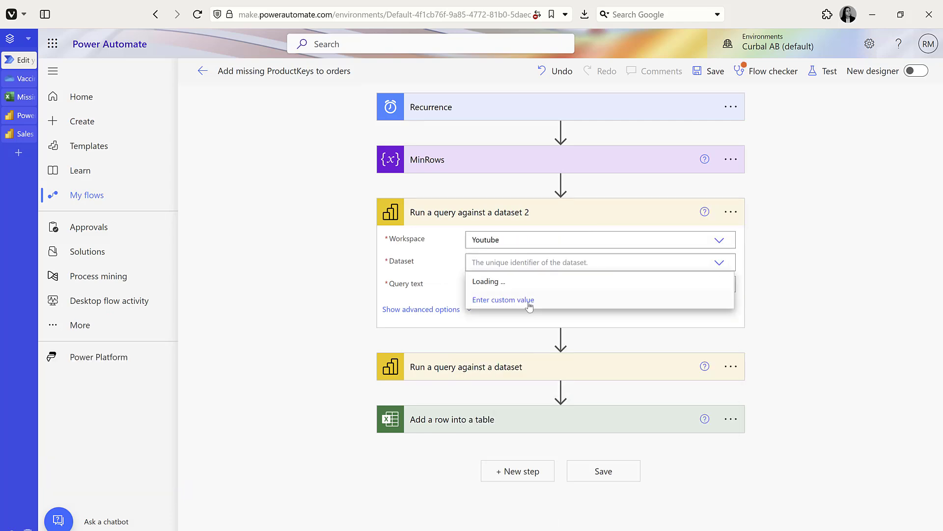
click(719, 240)
click(531, 354)
click(720, 264)
click(502, 284)
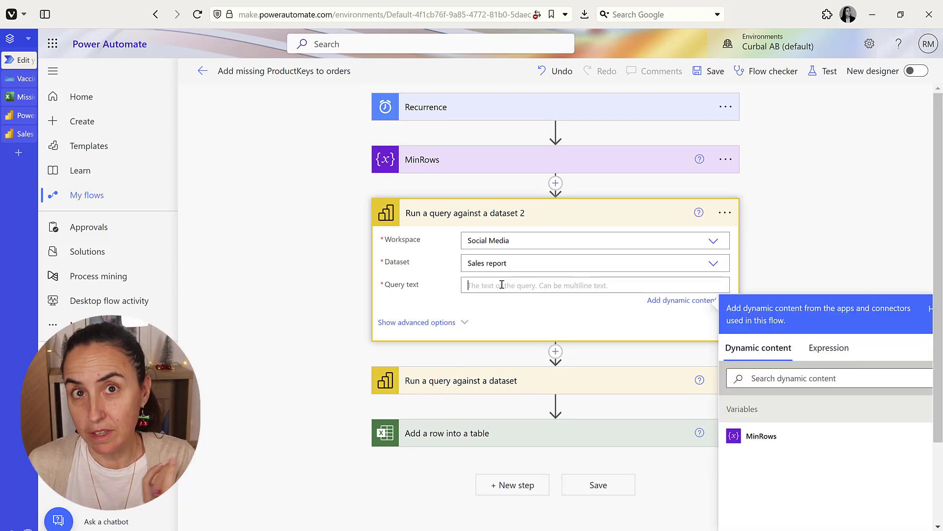
key(ctrl+v)
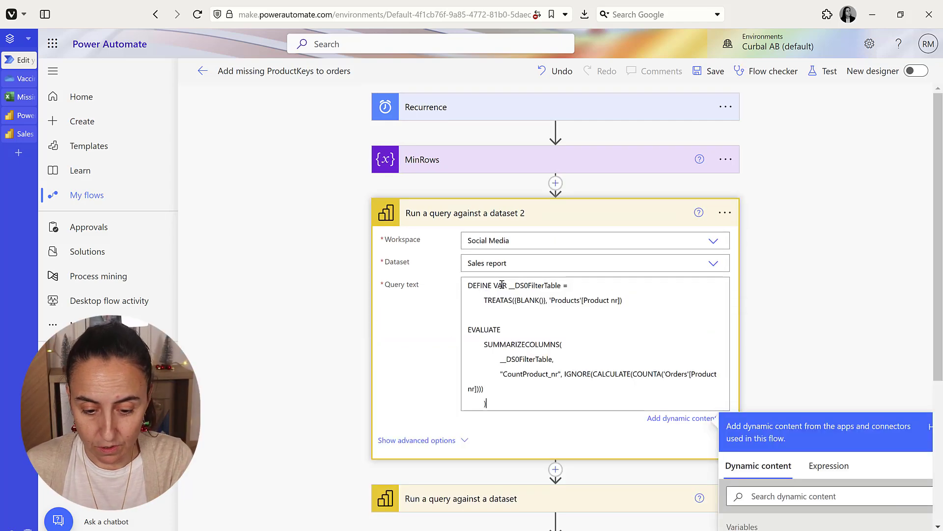
click(800, 347)
Step: Insert a Compose action between "Run a query against a dataset 2" and "Run a query against a dataset"
scroll(800, 344, down, 1)
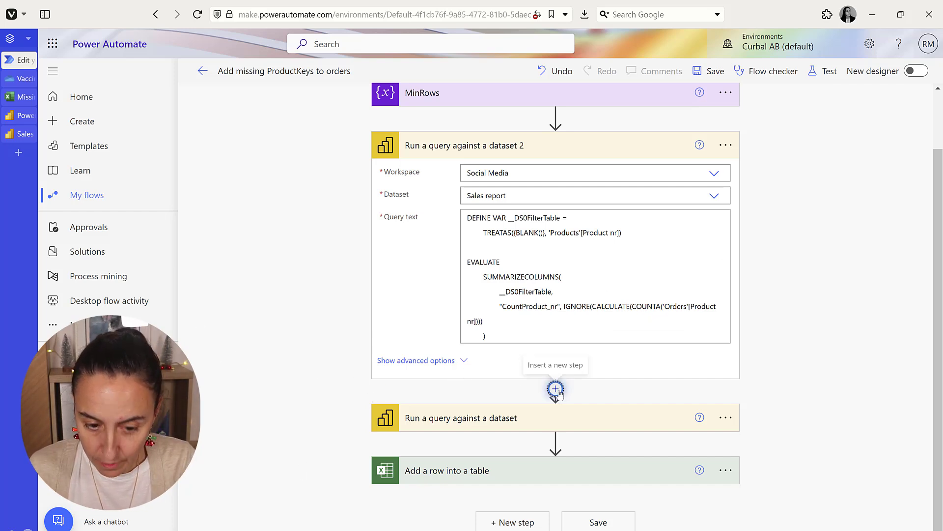
click(556, 389)
click(550, 465)
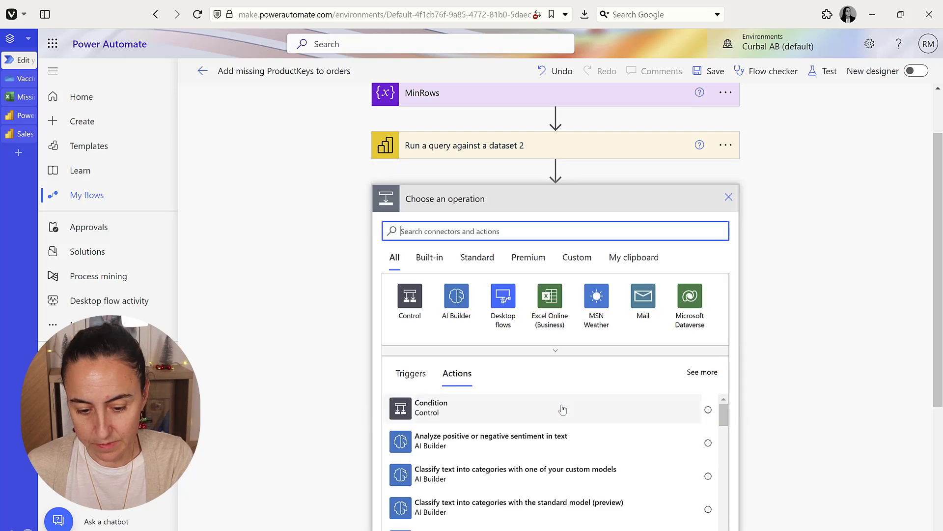
text(compose)
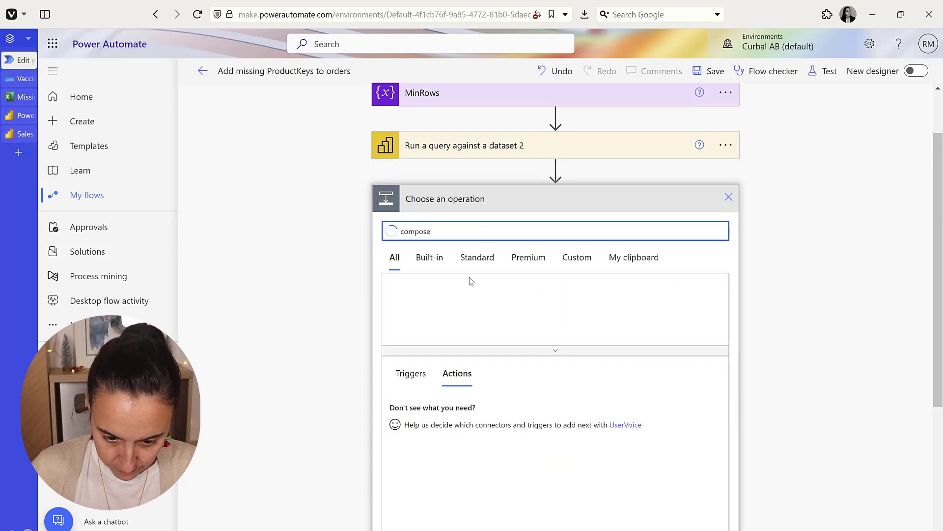
click(443, 413)
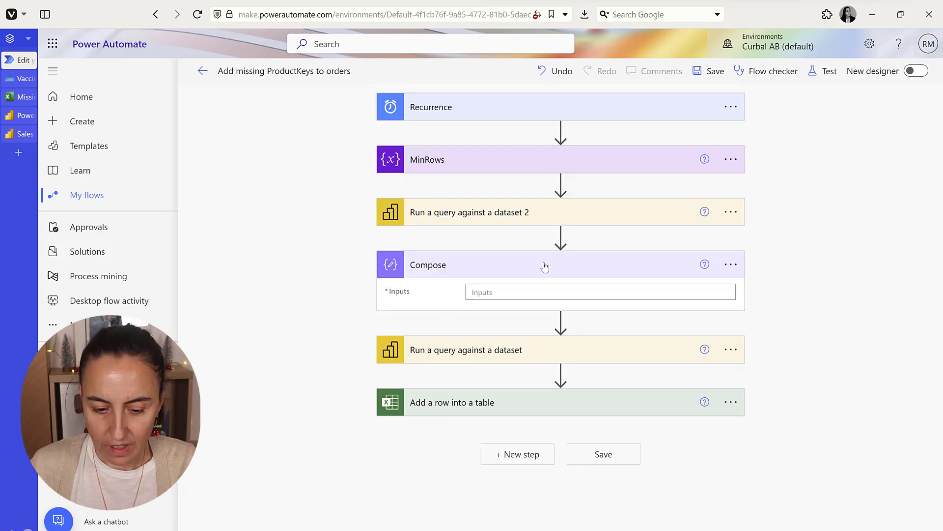
Step: Rename the "Run a query against a dataset 2" action to CountRows
click(731, 212)
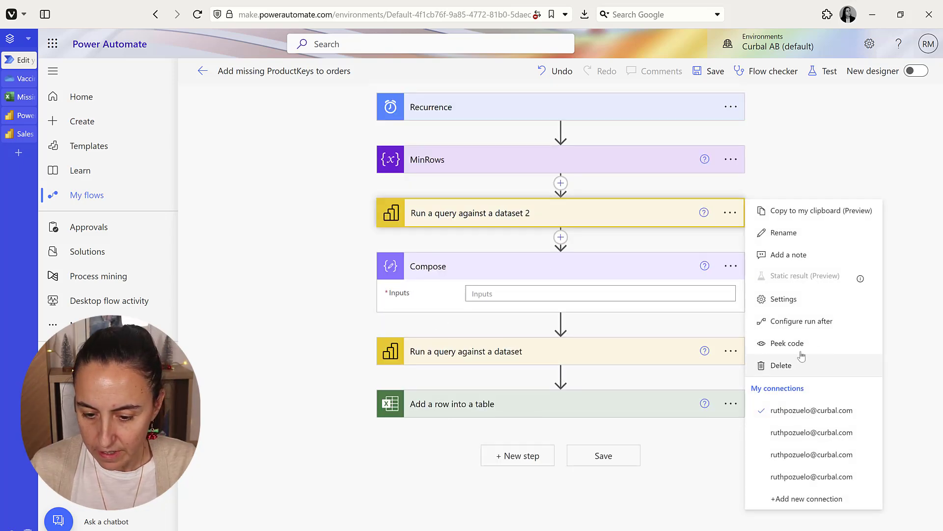
click(783, 233)
text(CountRows)
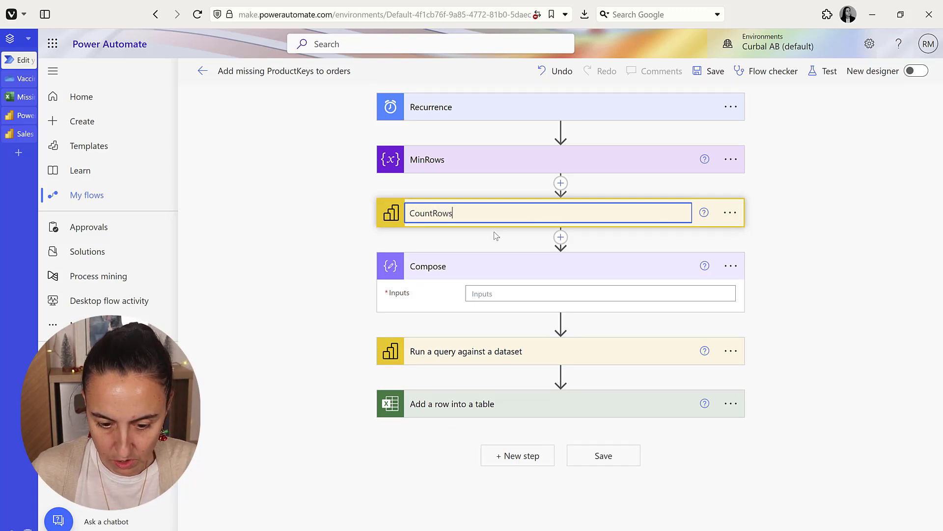
key(Return)
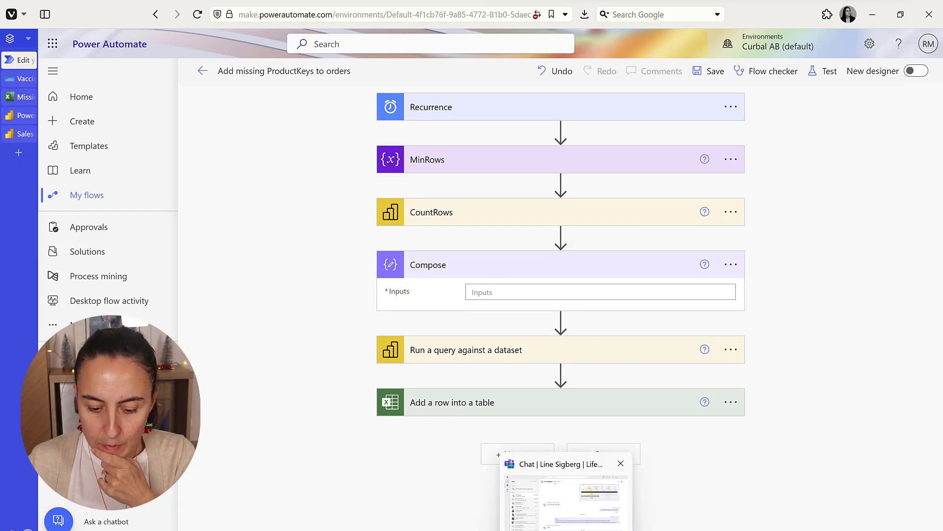
Step: Switch to the Notepad notes and add the line outputs('CountRows')?['body/firstTableRows']?[0]?['[CountProduct_nr]'] below the existing expression
click(649, 529)
click(467, 474)
click(718, 373)
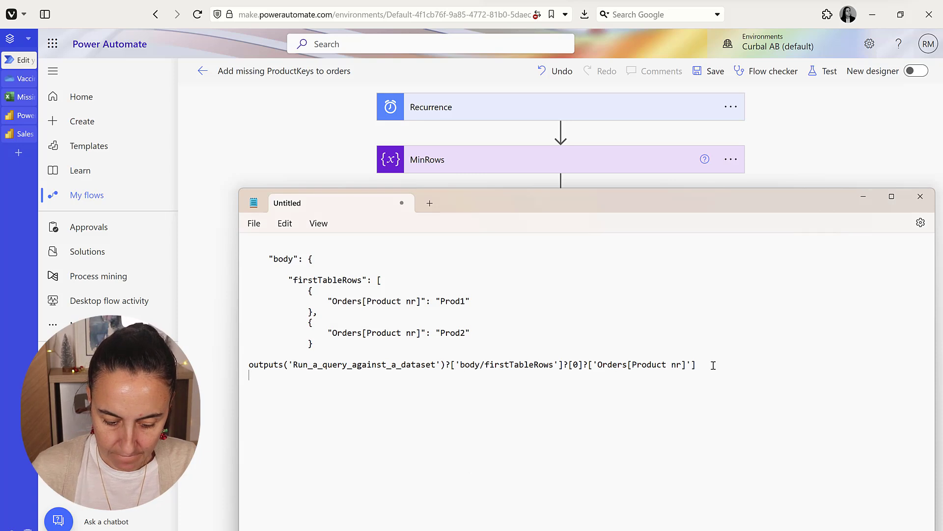
text(outputs('CountRows')?['body/firstTableRows']?[0]?['[CountProduct_nr]'])
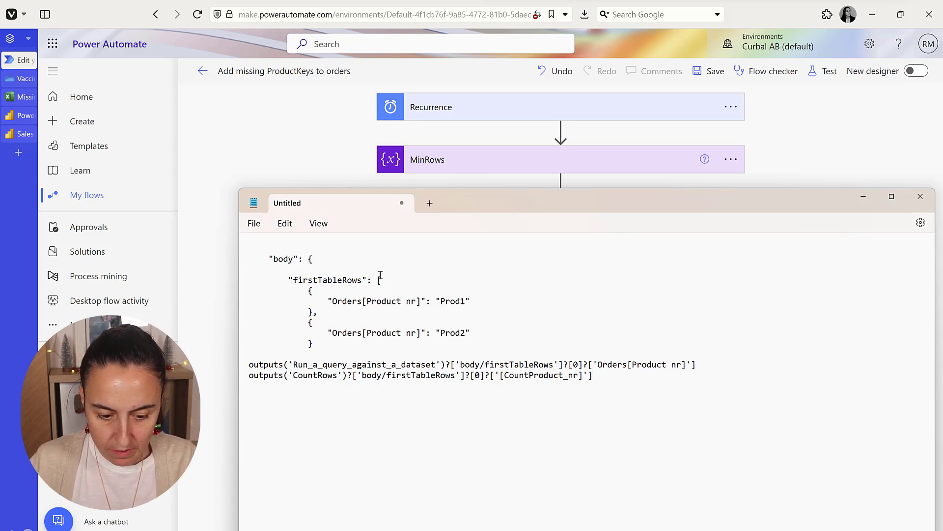
Step: Compare the [CountProduct_nr] column name in the Notepad expression with the DAX query in Power BI Desktop
drag(480, 205, 445, 252)
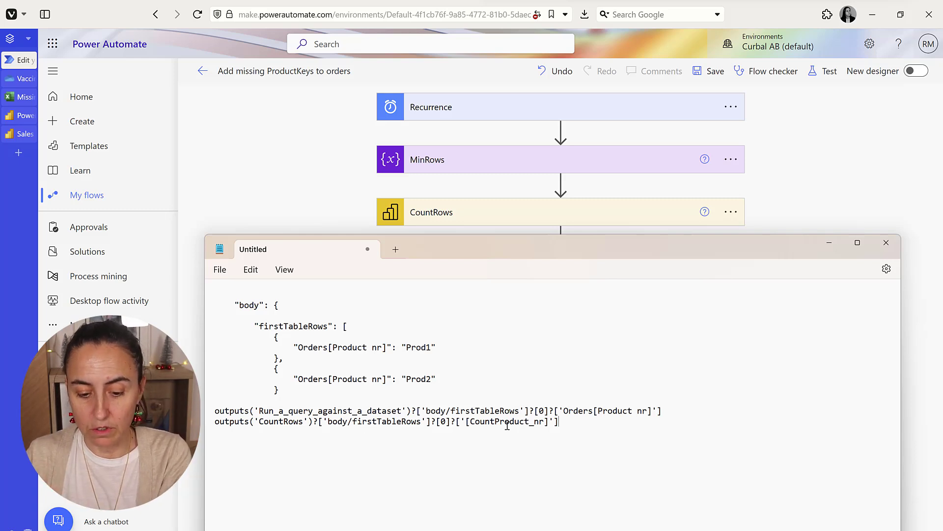
drag(548, 421, 467, 423)
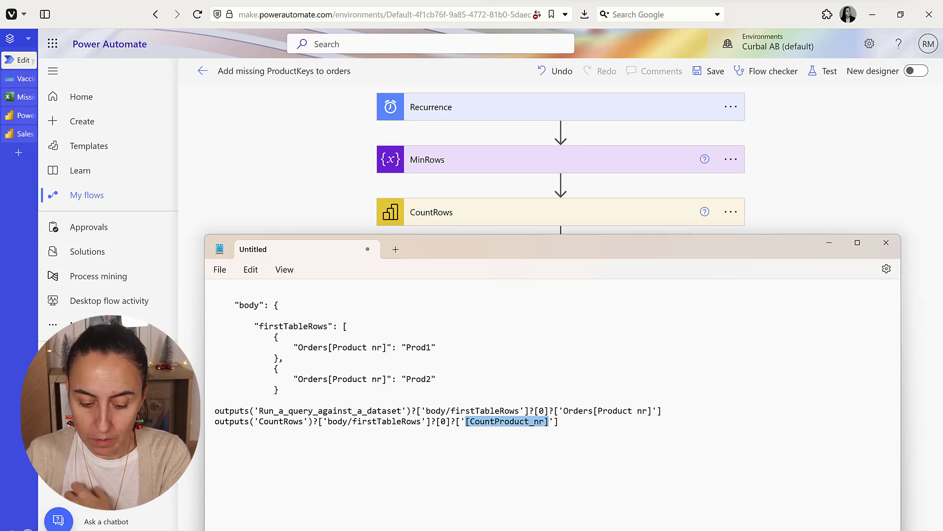
mouse_move(458, 530)
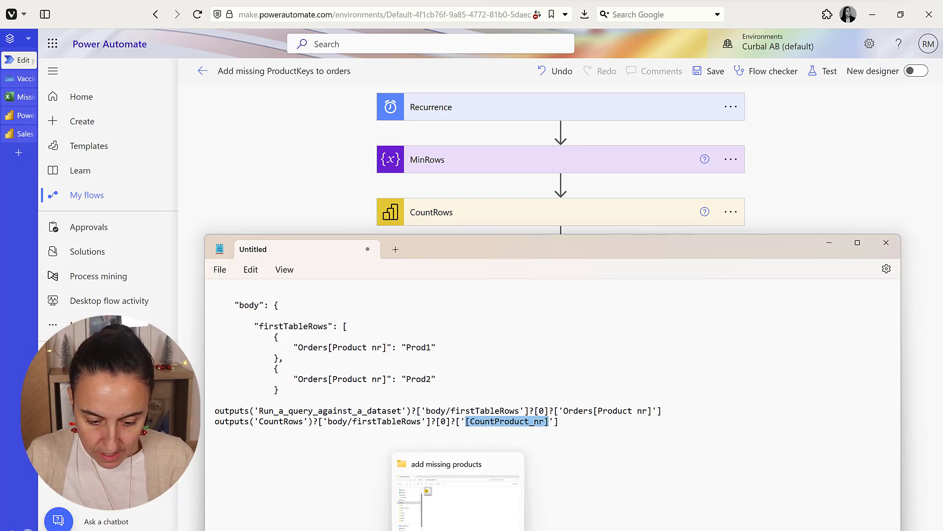
click(482, 530)
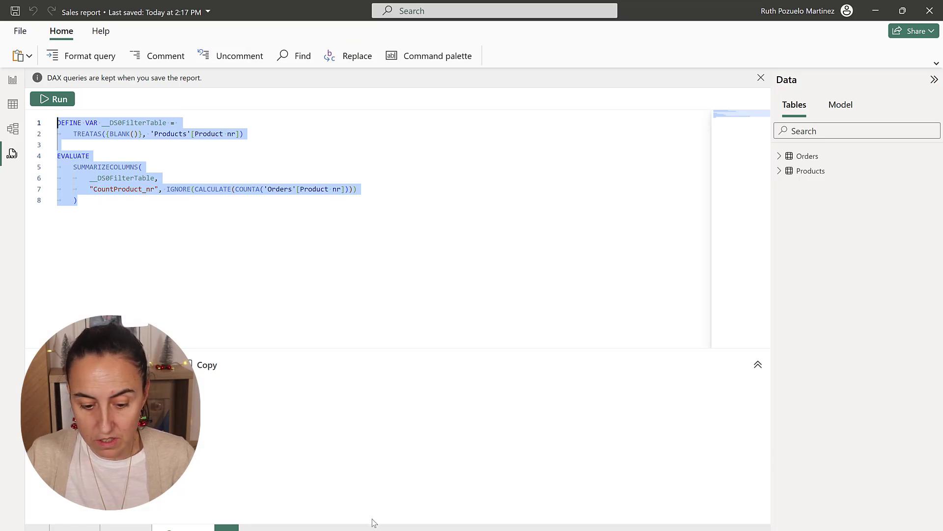
key(alt+Tab)
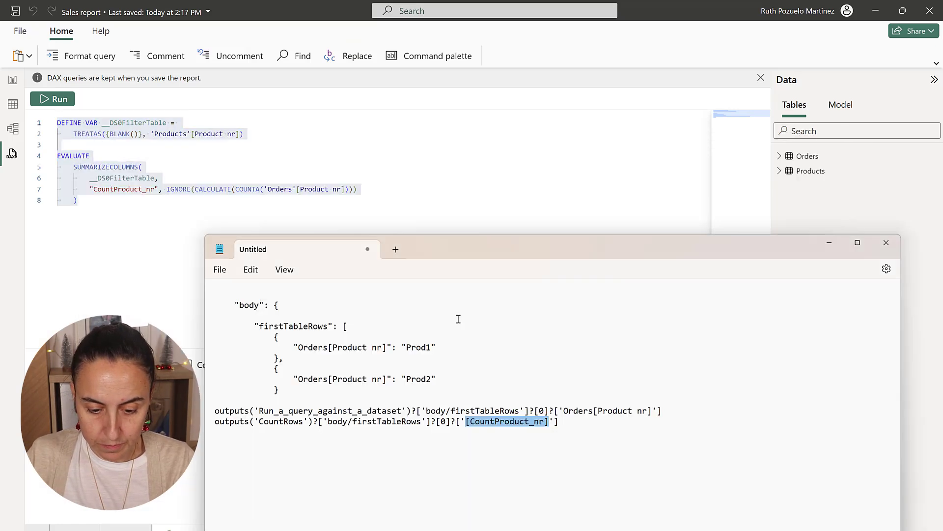
click(578, 421)
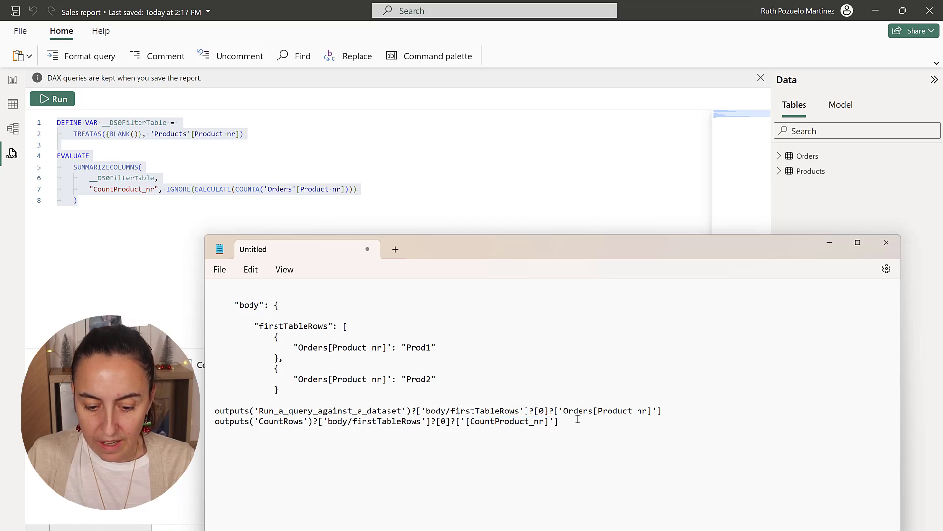
Step: Copy the CountRows expression from Notepad and insert it as an expression in the Compose action's Inputs in Power Automate
drag(580, 423, 203, 424)
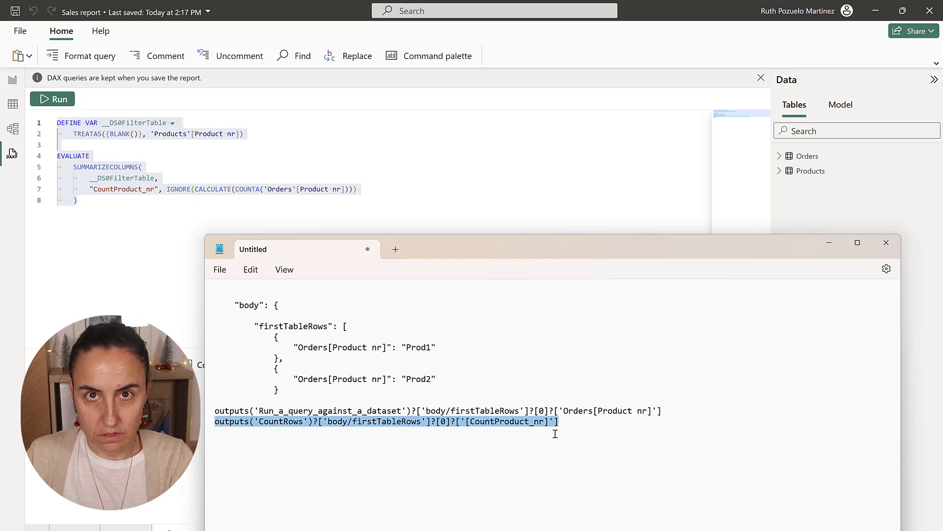
key(alt+Tab)
click(467, 293)
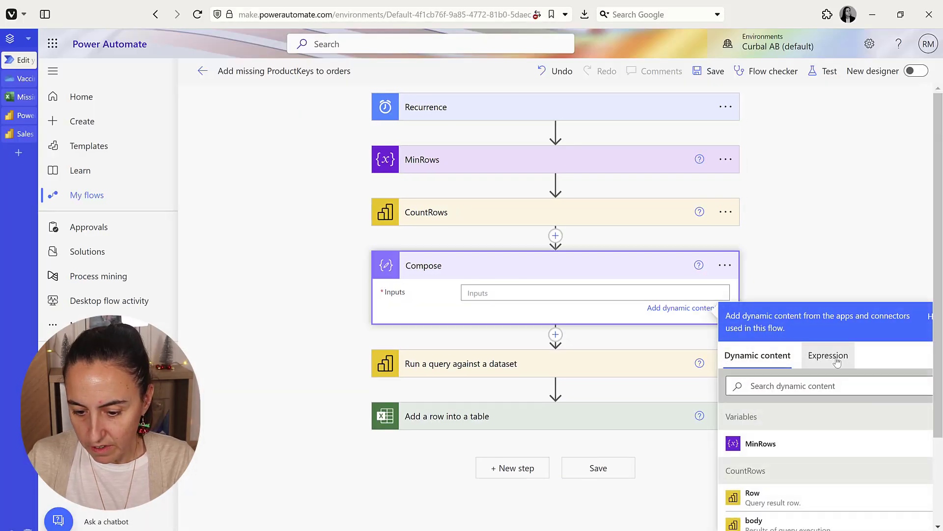
click(828, 367)
key(ctrl+v)
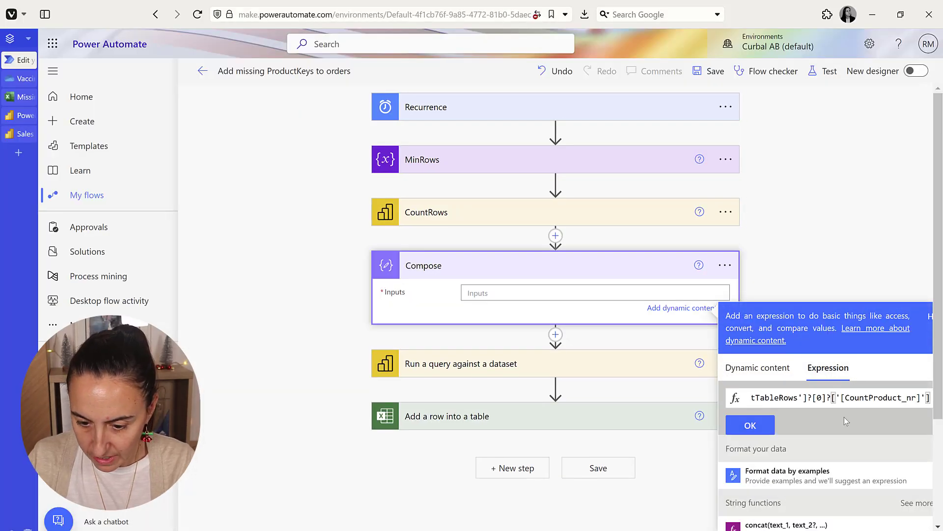
click(767, 426)
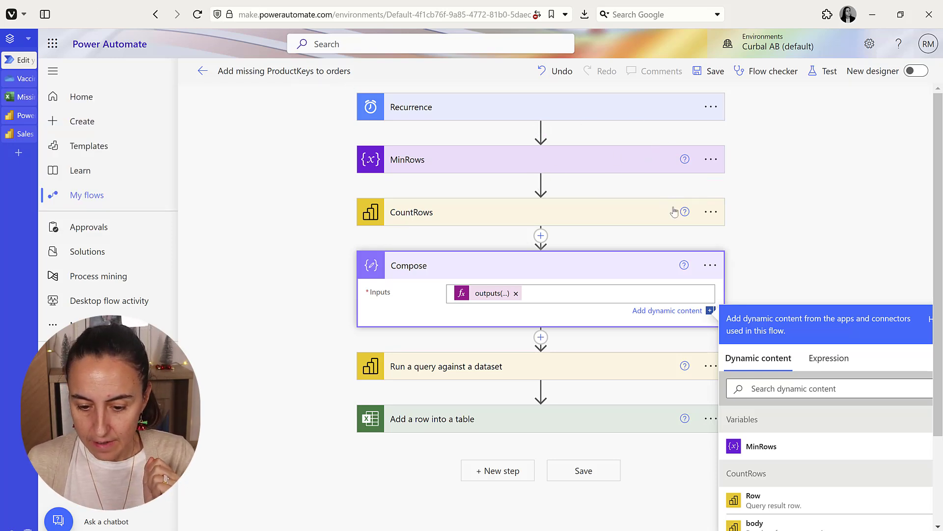
Step: Rename the Compose action to Loops2Run
click(711, 266)
click(729, 265)
click(783, 285)
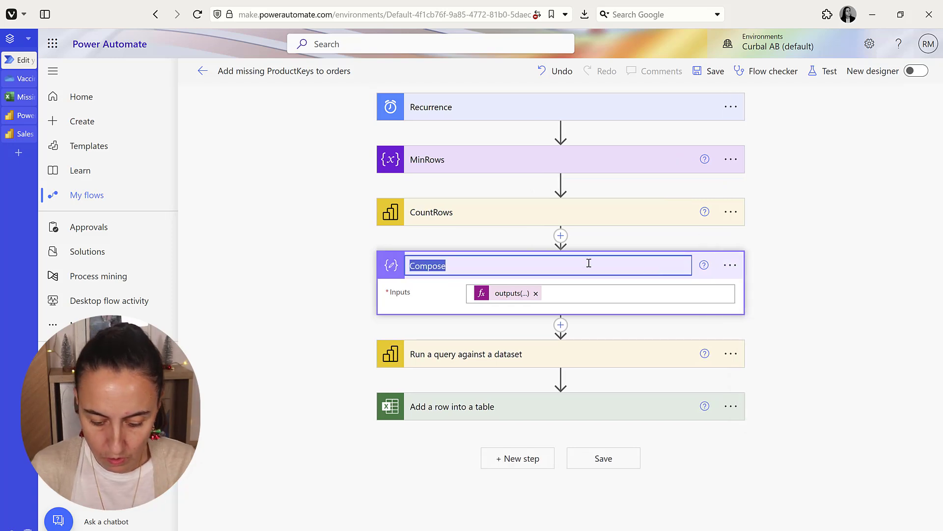
text(Loops2Run)
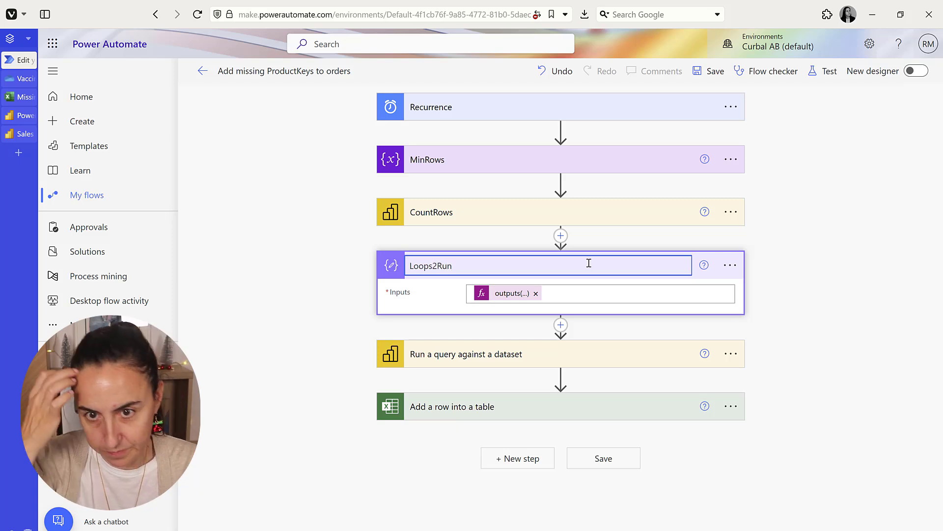
click(804, 291)
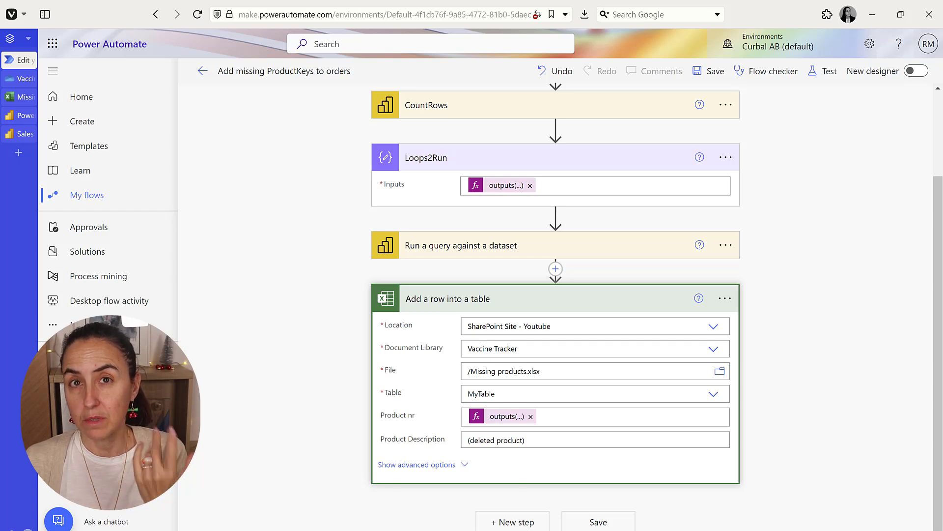
Step: Insert a Do until loop before "Add a row into a table" and set its first condition value to the MinRows variable
click(556, 269)
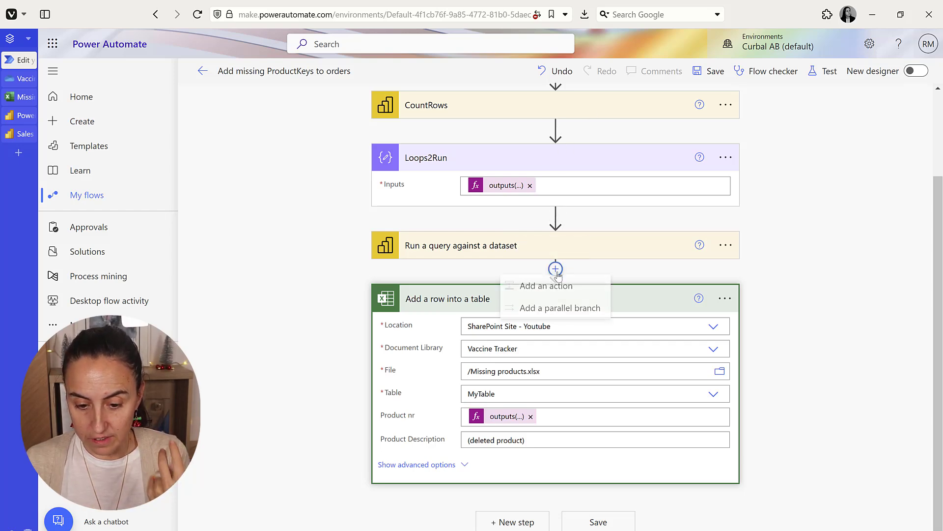
click(558, 289)
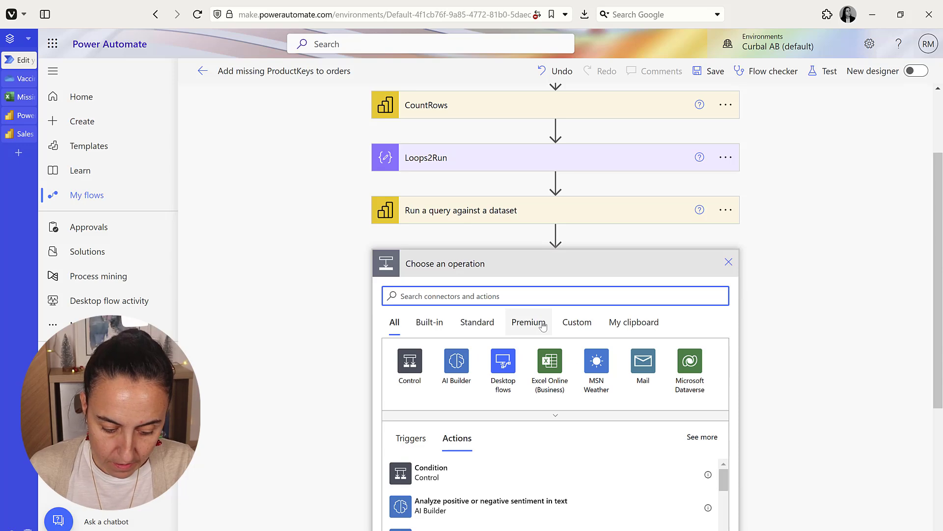
text(do until)
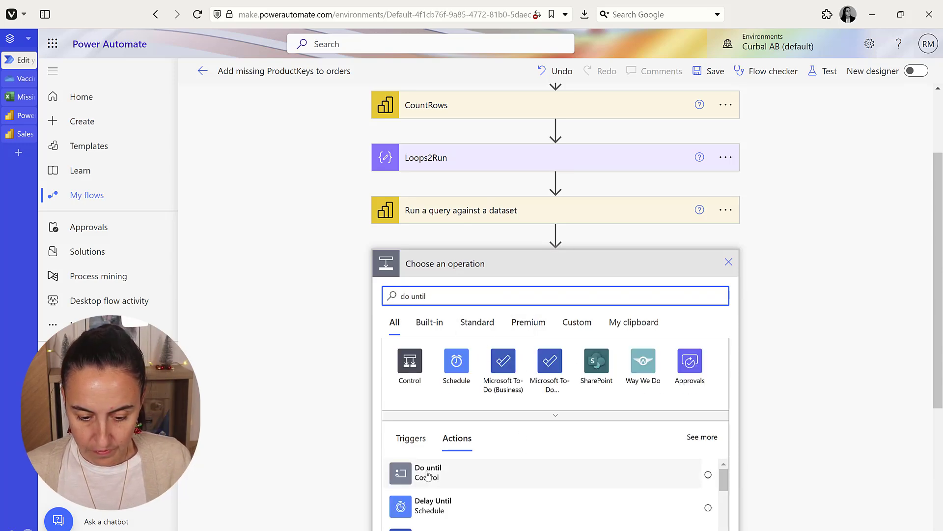
click(428, 472)
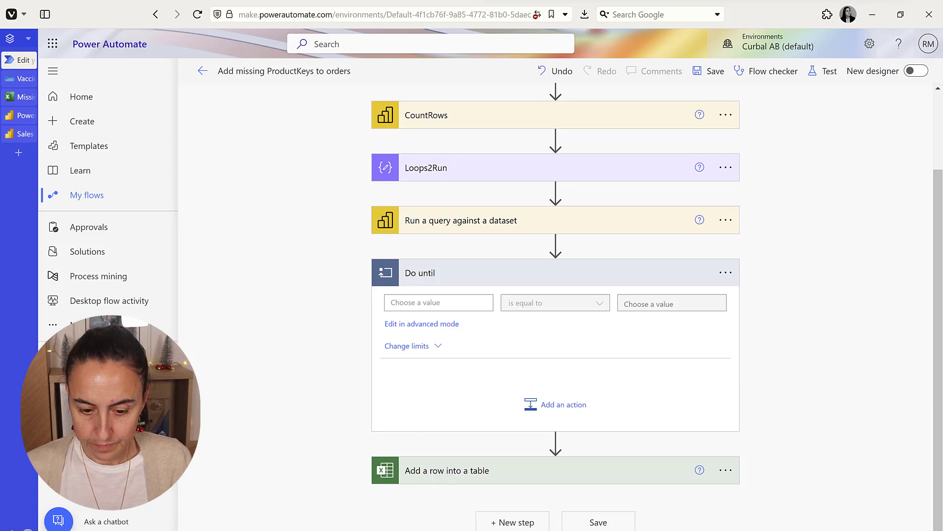
click(423, 303)
click(573, 453)
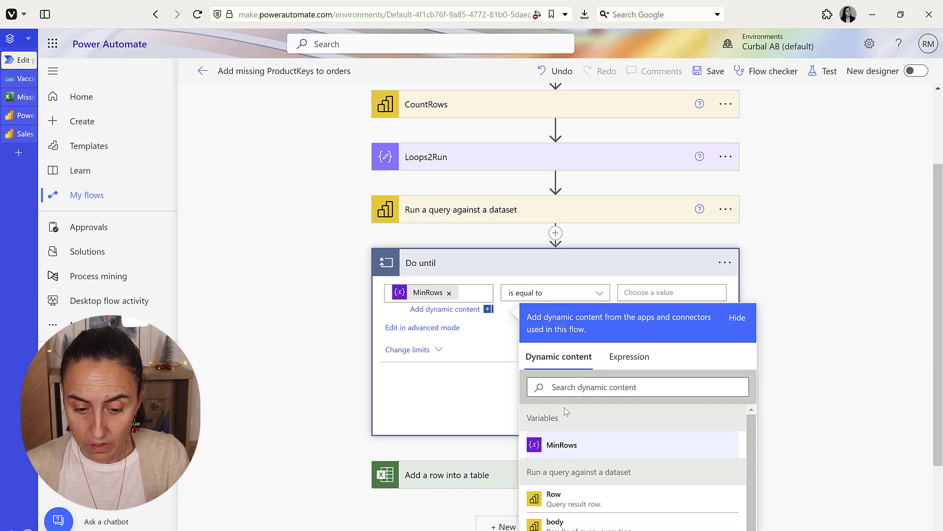
Step: Set the Do until comparison value to the Loops2Run Outputs and move "Add a row into a table" inside the loop
click(569, 294)
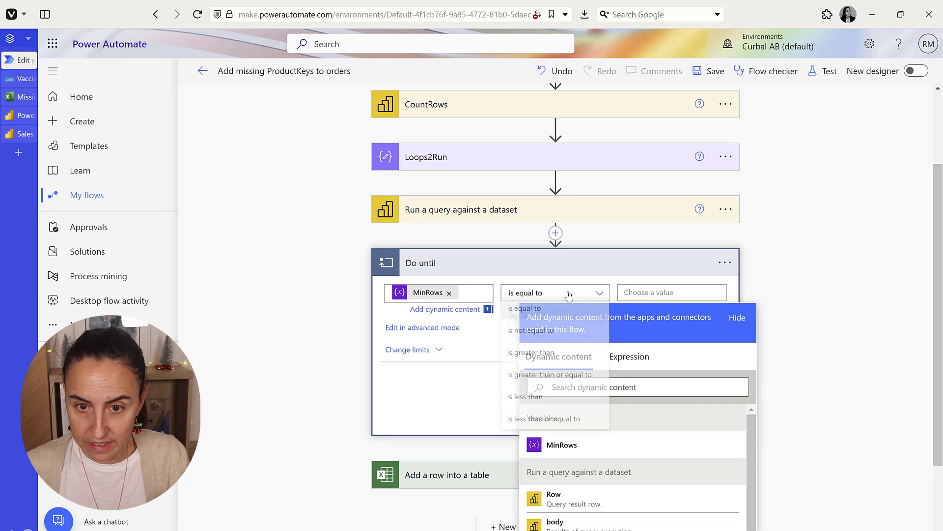
click(642, 293)
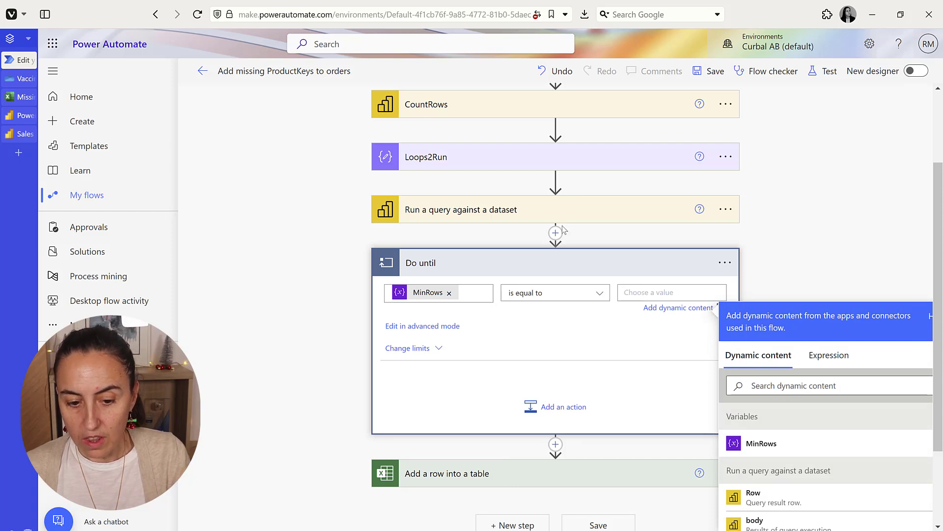
scroll(800, 501, down, 2)
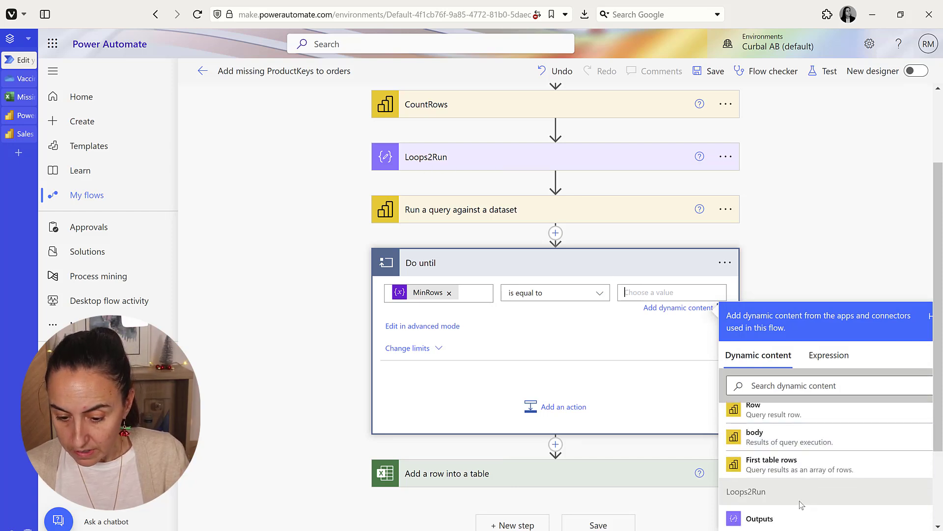
click(781, 519)
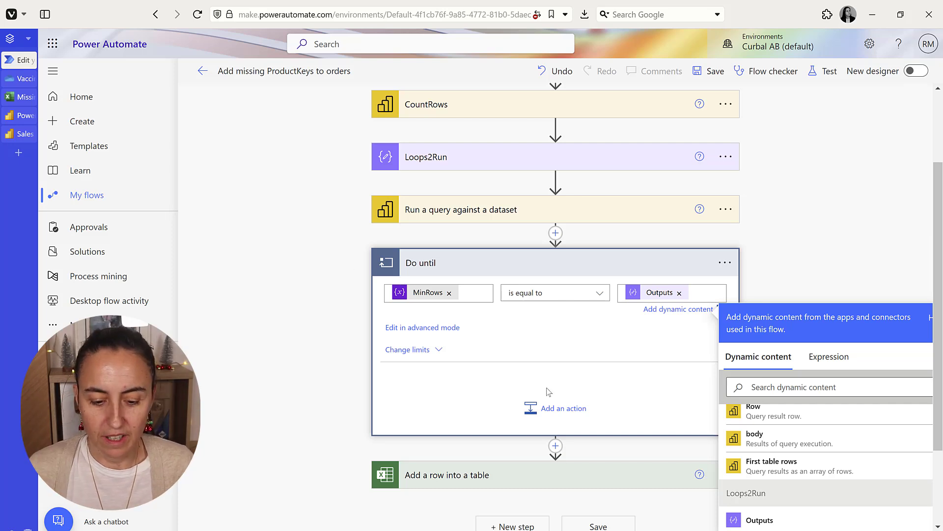
drag(493, 473, 548, 389)
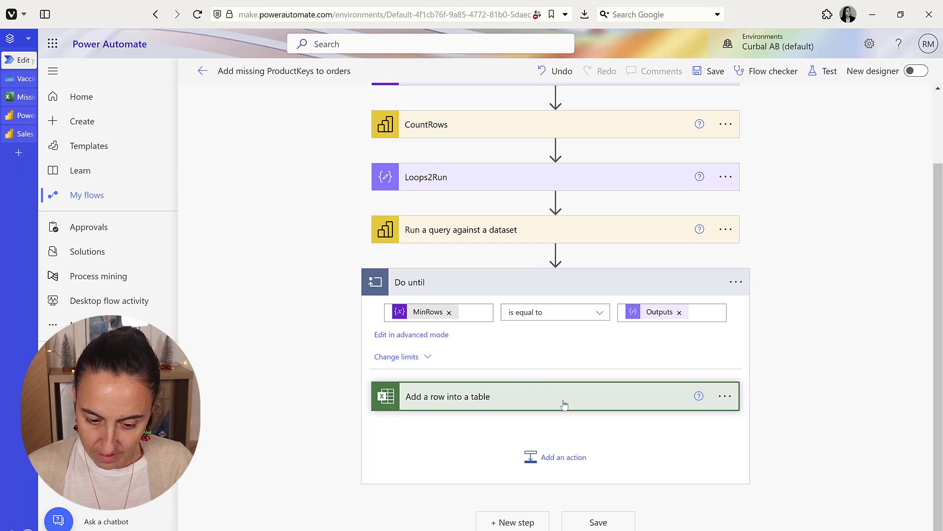
Step: In Notepad, write a version of the Product nr expression that uses variables('MinRows') as the row index
scroll(659, 376, down, 3)
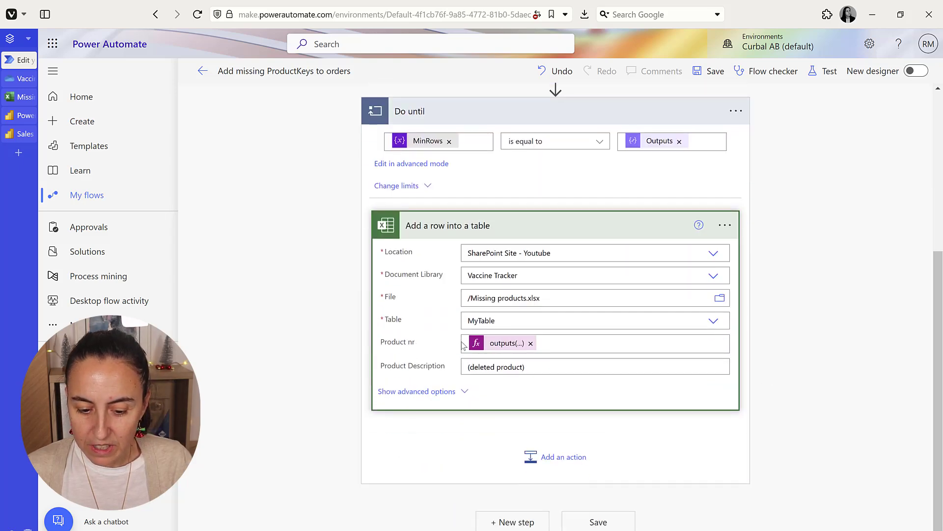
click(503, 345)
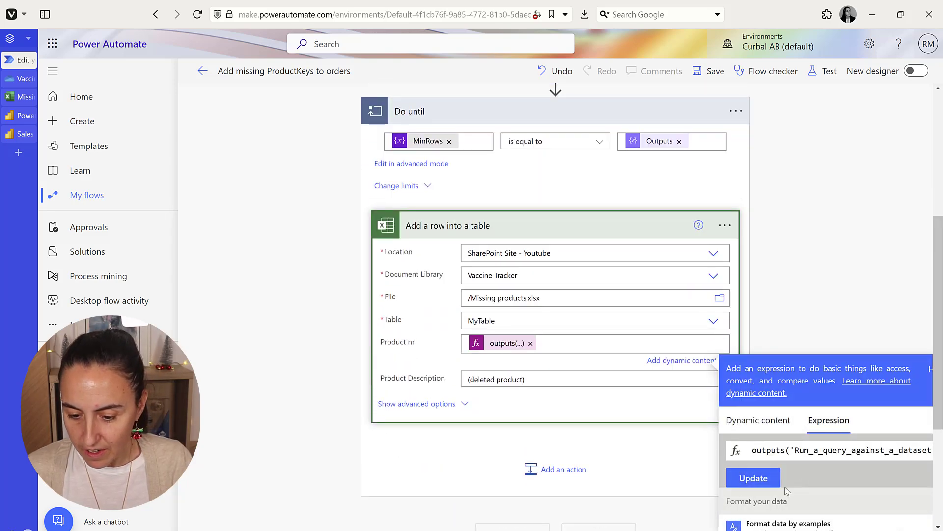
drag(852, 450, 940, 449)
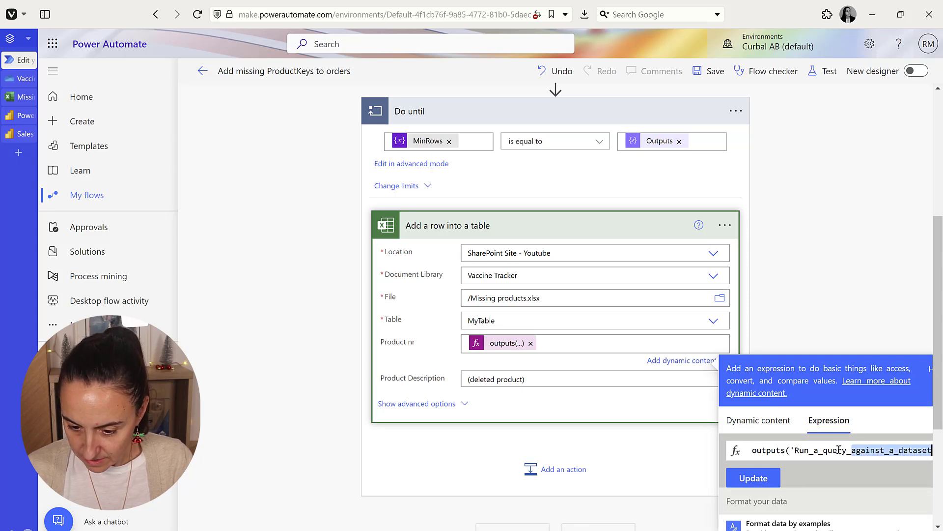
shift+click(794, 450)
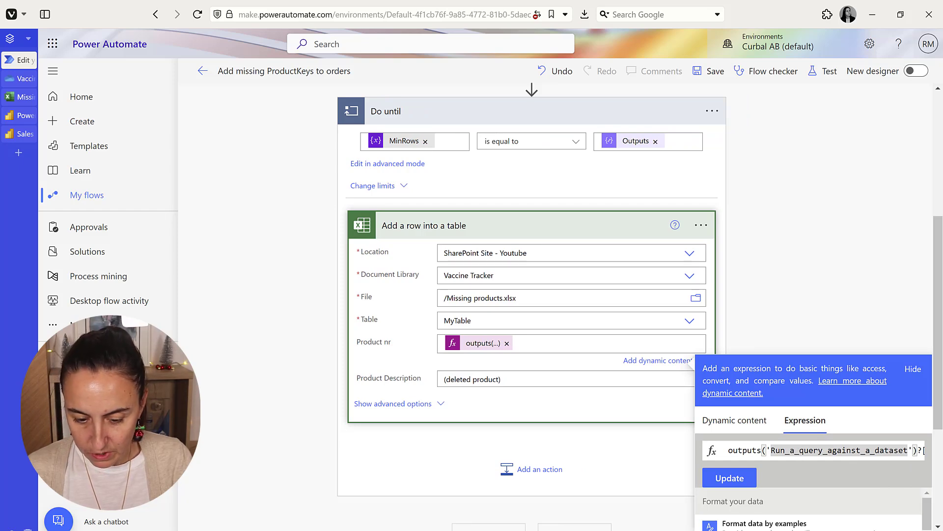
key(alt+Tab)
click(688, 417)
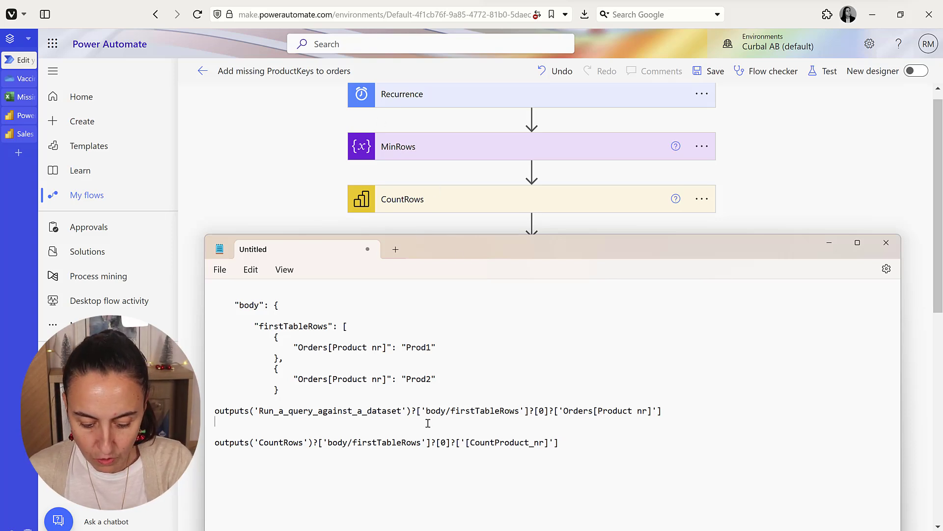
text(_a_query_against_a_dataset')?['body/firstTableRows']?[variables('MinRows')]?['Orders[Product nr]'])
drag(481, 422, 574, 421)
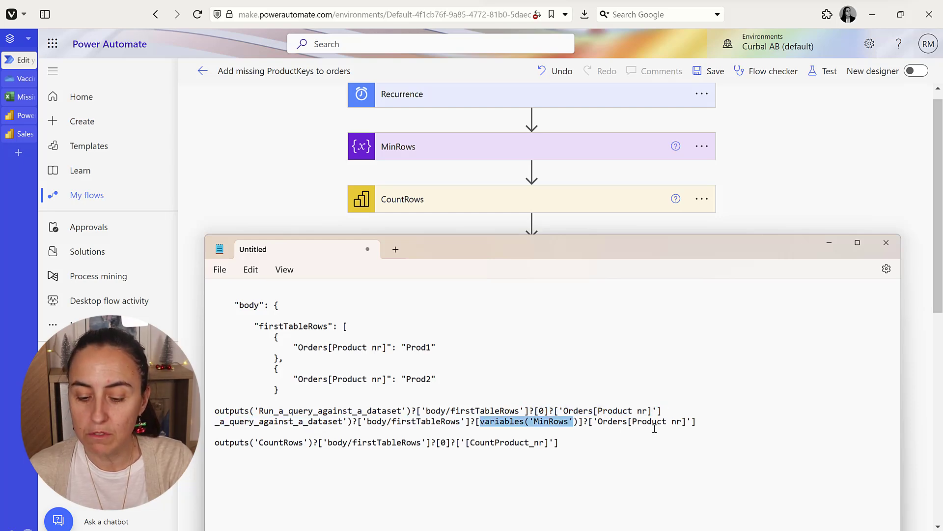
click(721, 428)
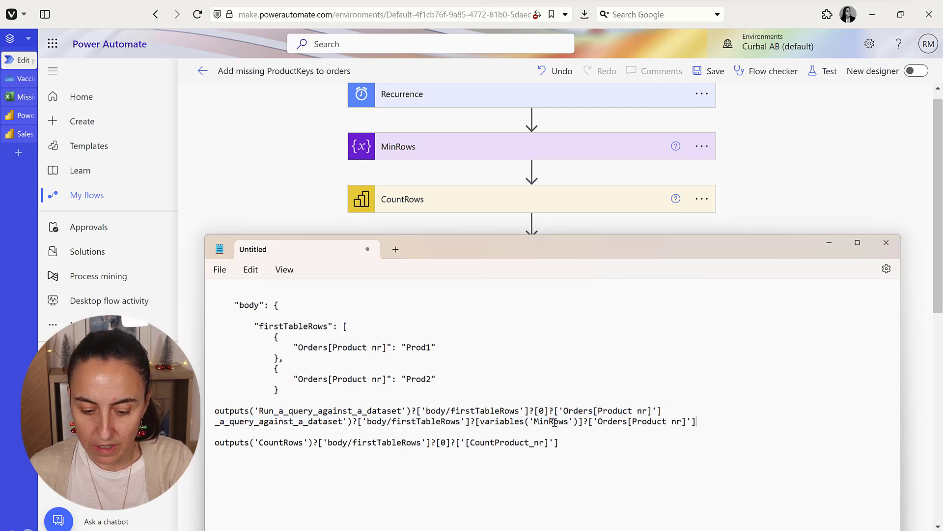
drag(702, 421, 215, 422)
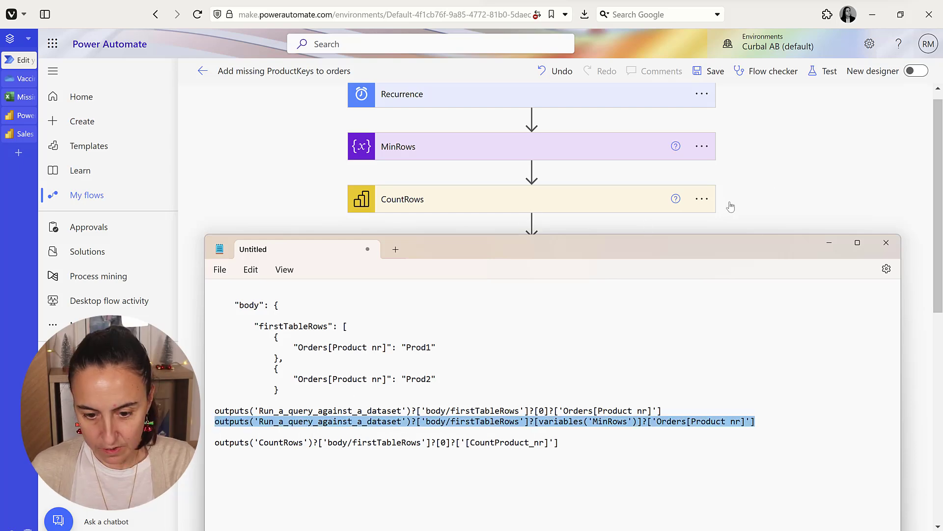
Step: Replace the Product nr expression in Power Automate's "Add a row into a table" with the variables('MinRows') version from Notepad
click(824, 158)
scroll(561, 396, down, 5)
click(506, 342)
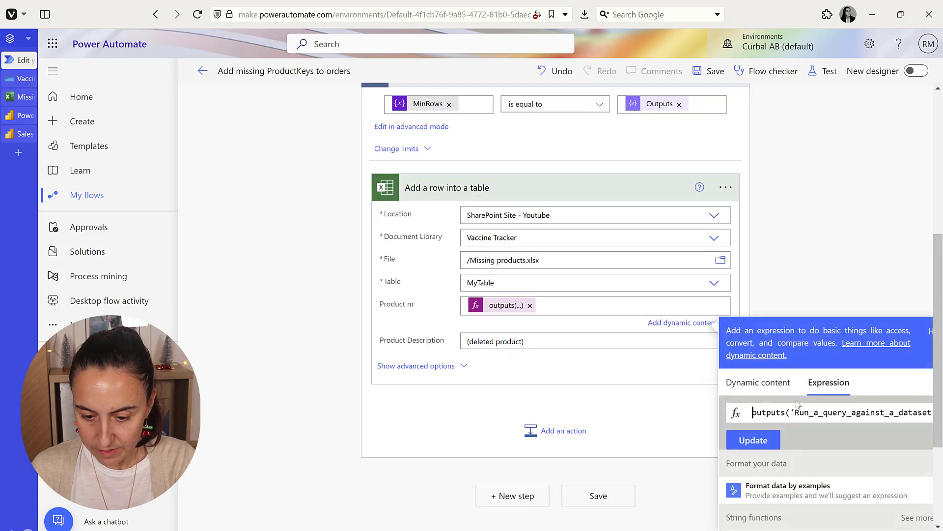
triple_click(773, 413)
key(BackSpace)
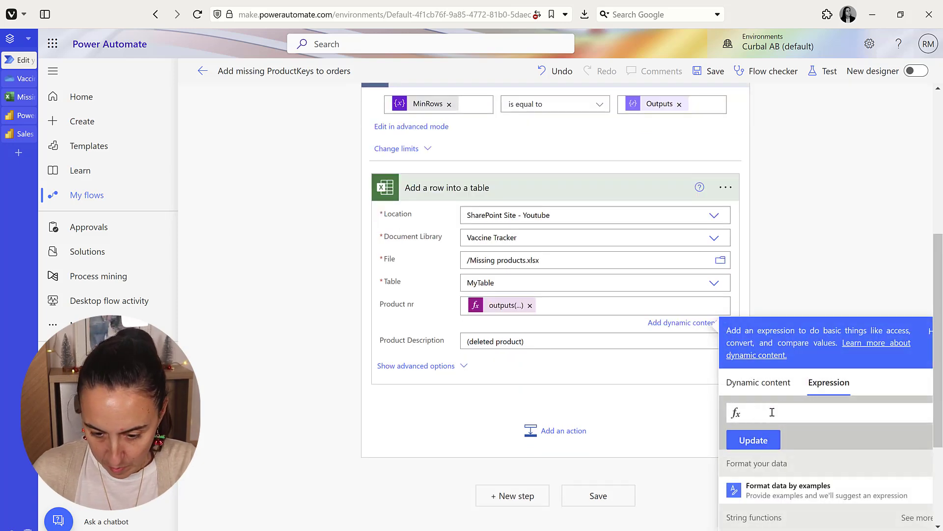
key(ctrl+v)
click(765, 444)
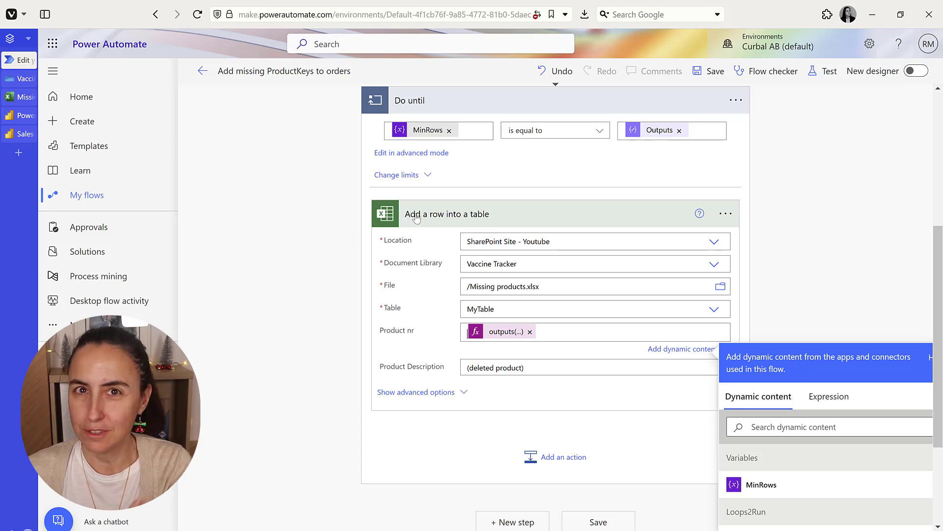
Step: Add an Increment variable action inside the Do until loop that raises MinRows by 1
click(565, 461)
text(variable)
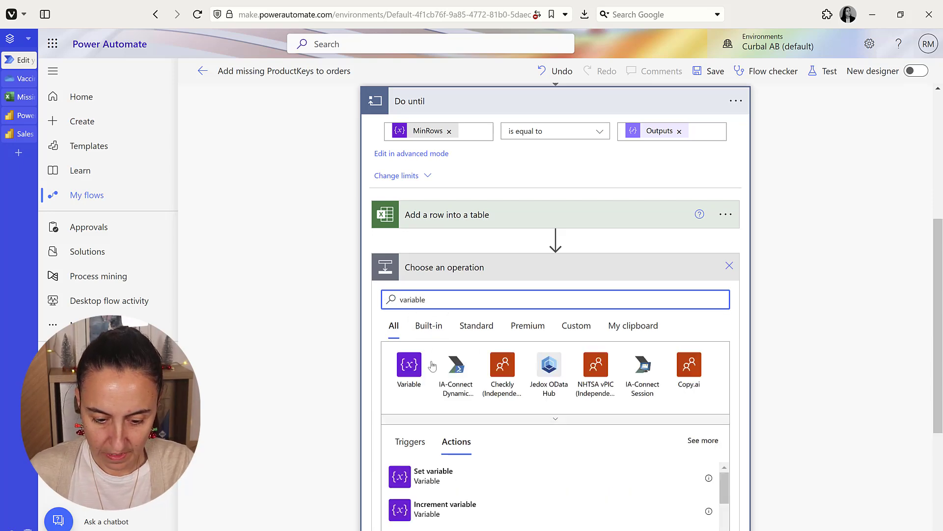
scroll(493, 431, down, 3)
click(458, 387)
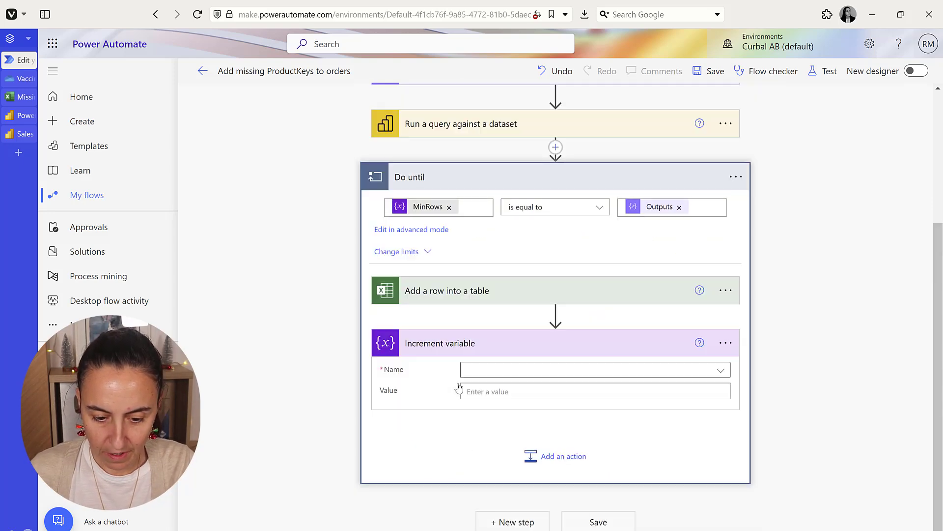
click(535, 376)
click(493, 416)
click(490, 394)
text(1)
click(548, 440)
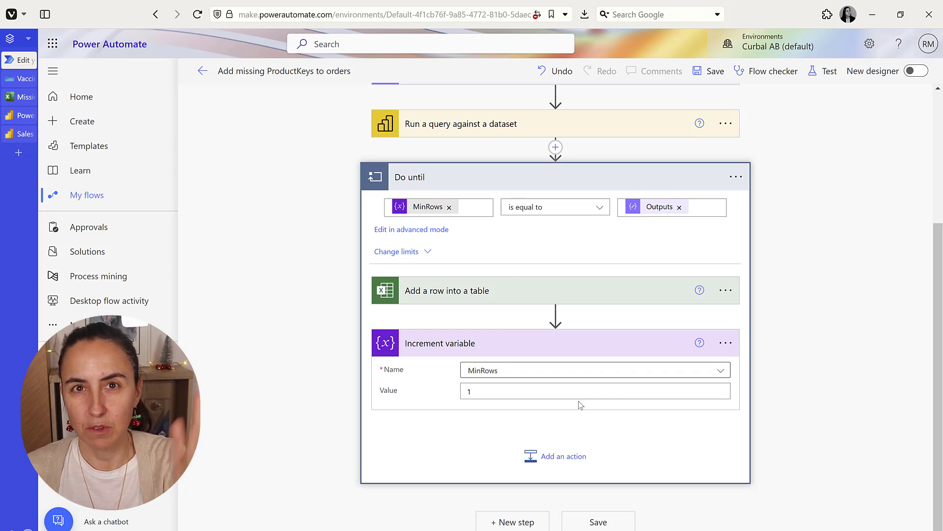
Step: Save and manually test the flow, and check the resulting rows in the Missing products workbook
scroll(554, 359, up, 4)
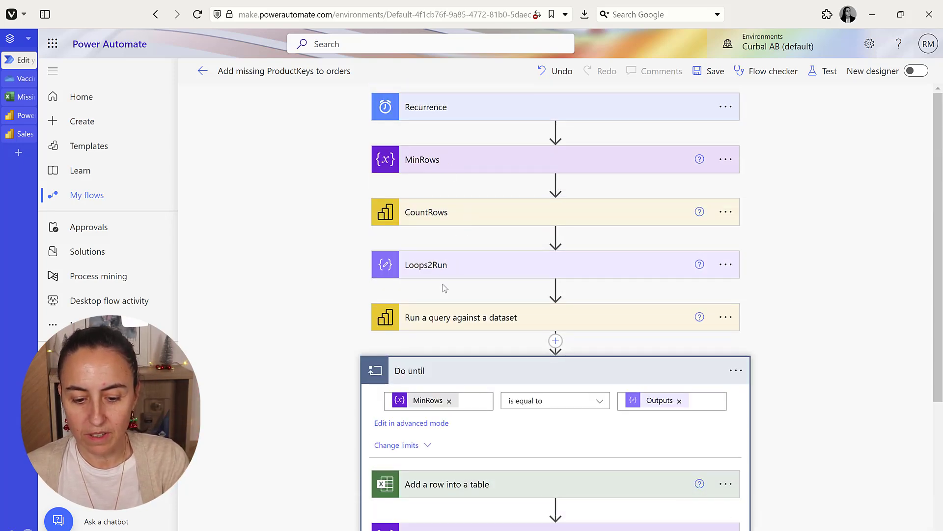
scroll(849, 298, down, 4)
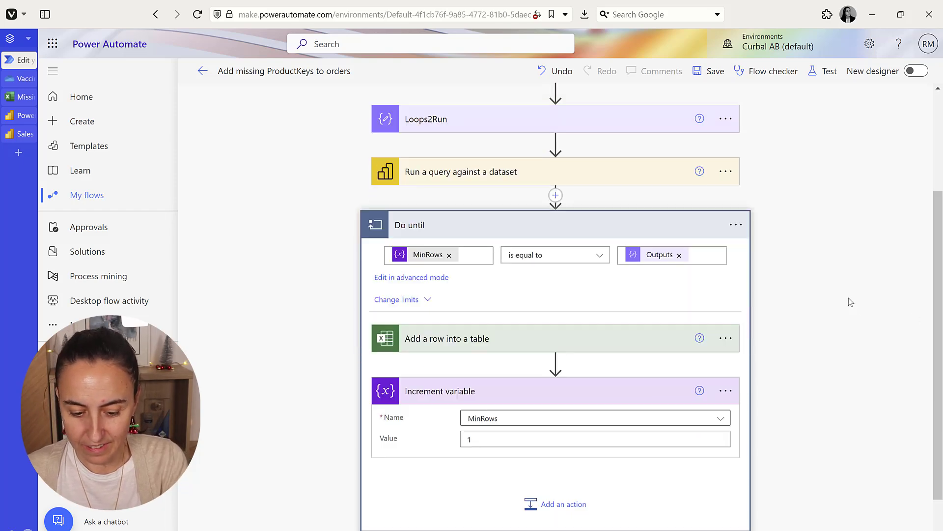
click(624, 525)
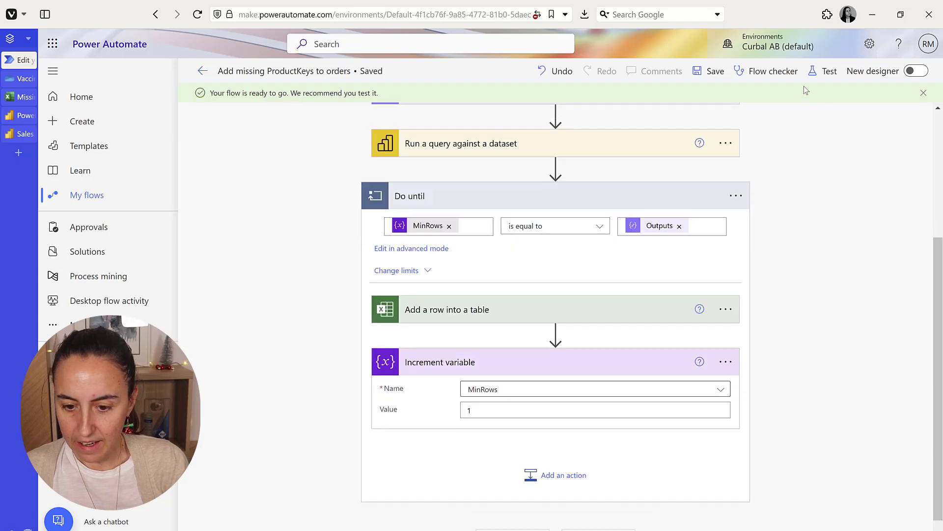
click(827, 71)
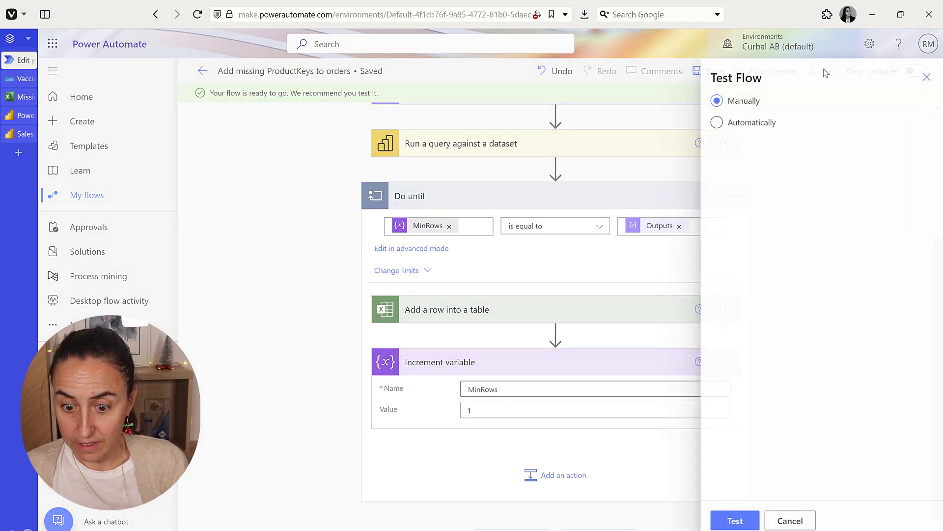
click(735, 521)
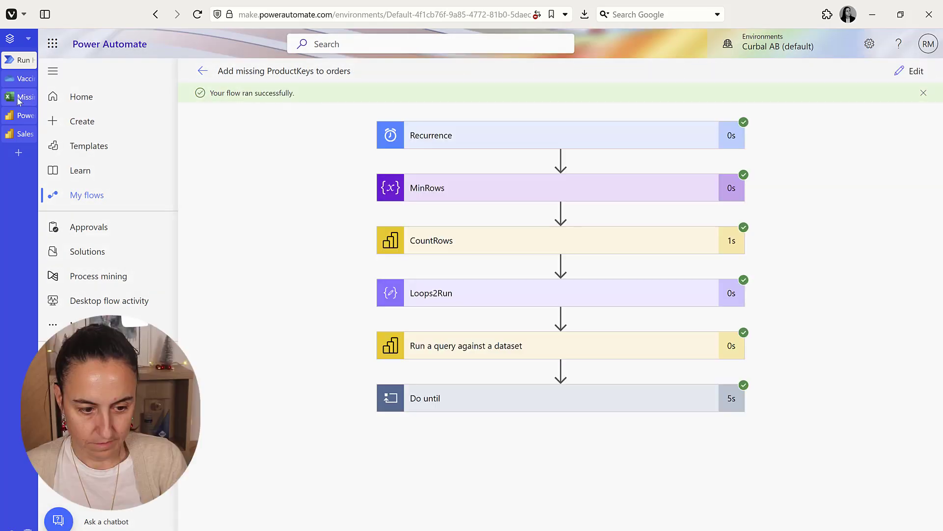
click(20, 97)
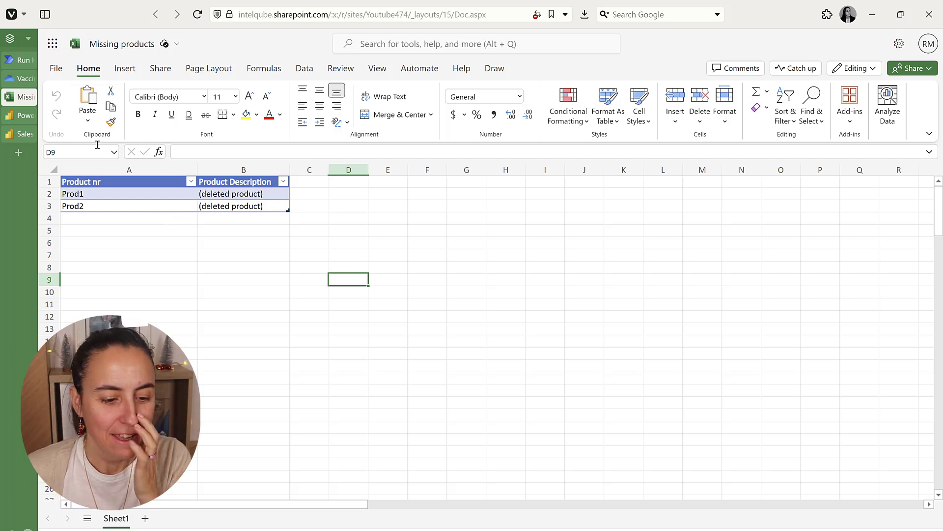
click(13, 60)
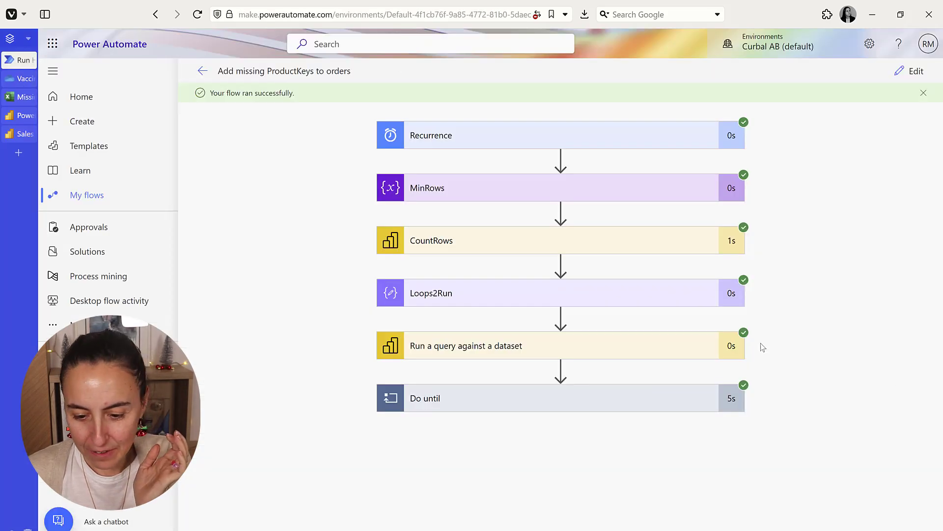
Step: Reopen the flow for editing and add a Delay action of 3 minutes after the Do until loop
click(913, 73)
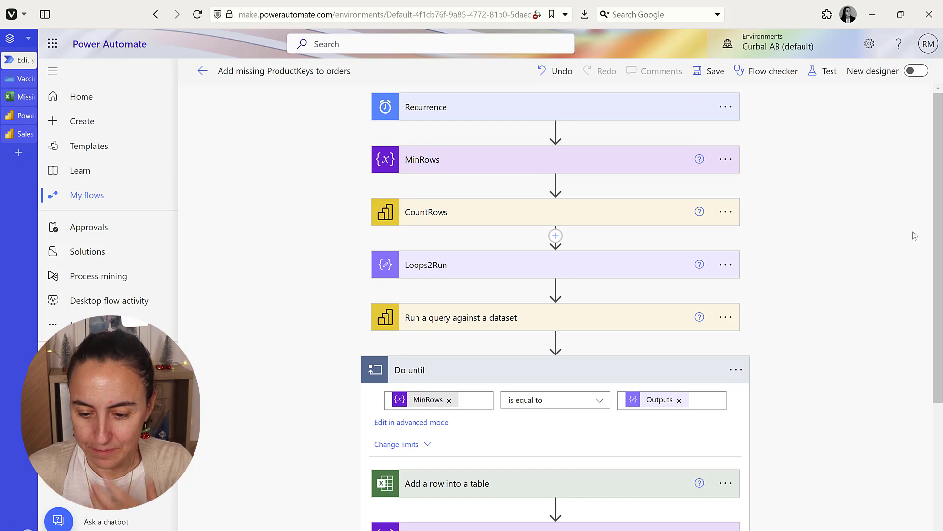
scroll(823, 383, down, 4)
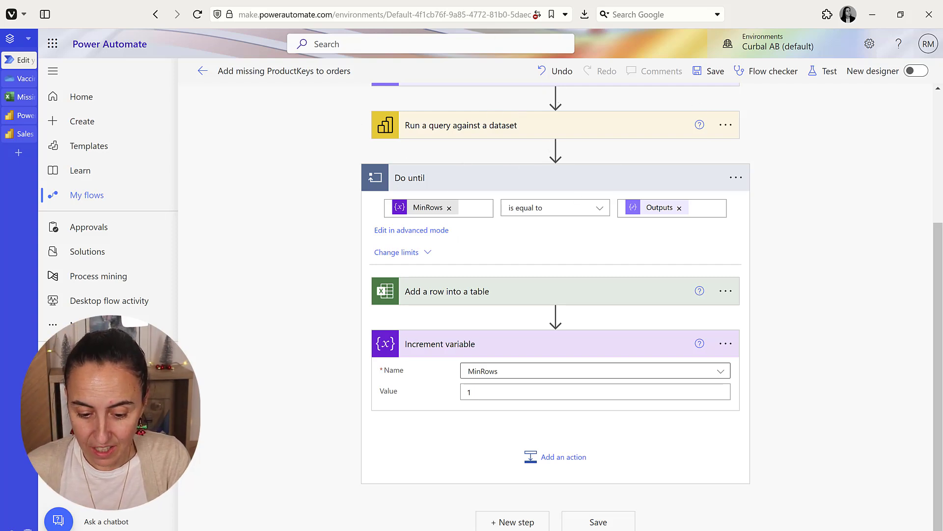
click(511, 522)
text(delay)
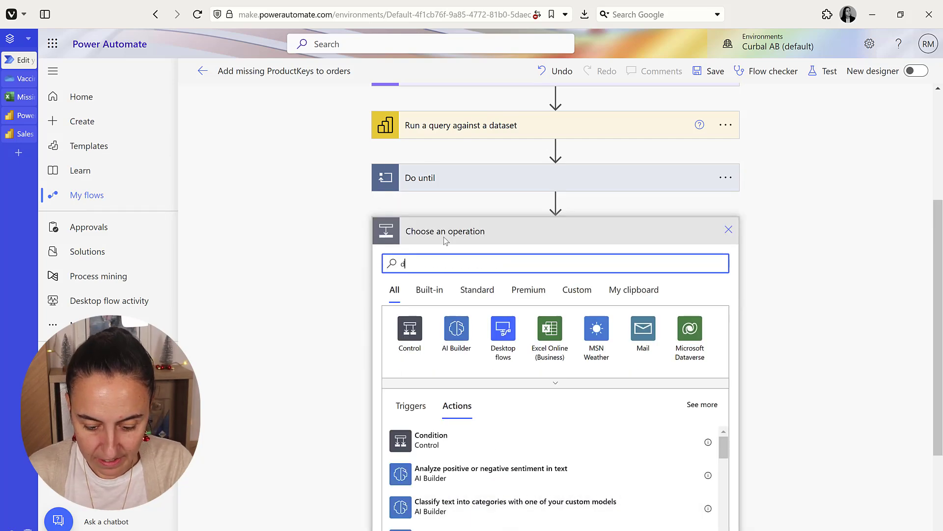
click(439, 449)
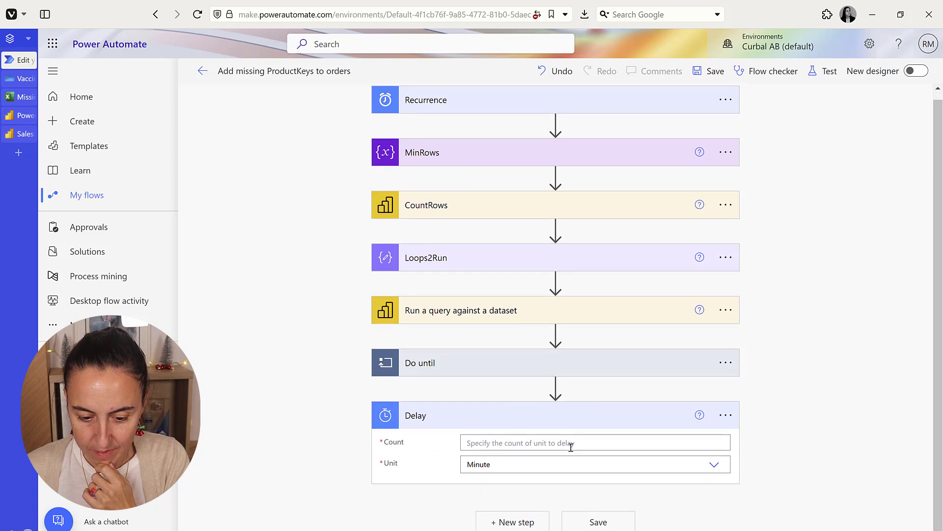
click(571, 445)
text(1)
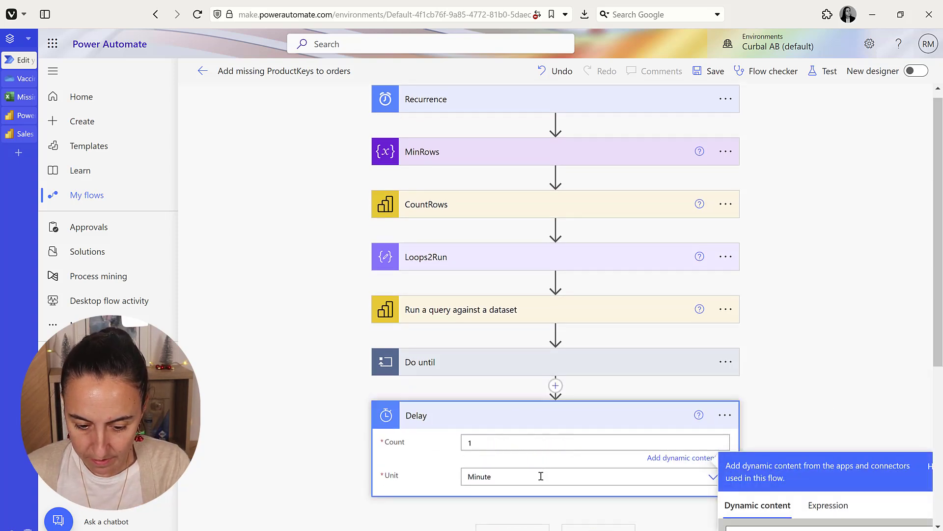
double_click(469, 443)
text(3)
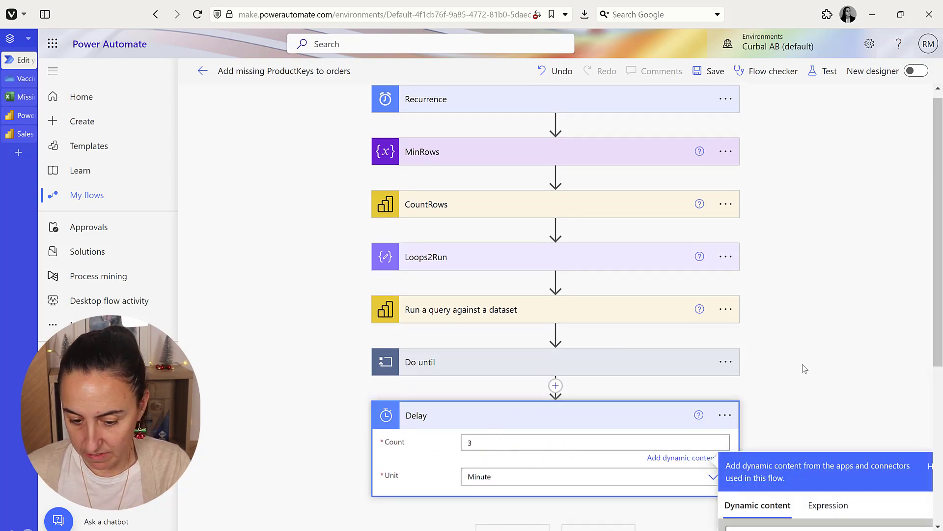
click(801, 362)
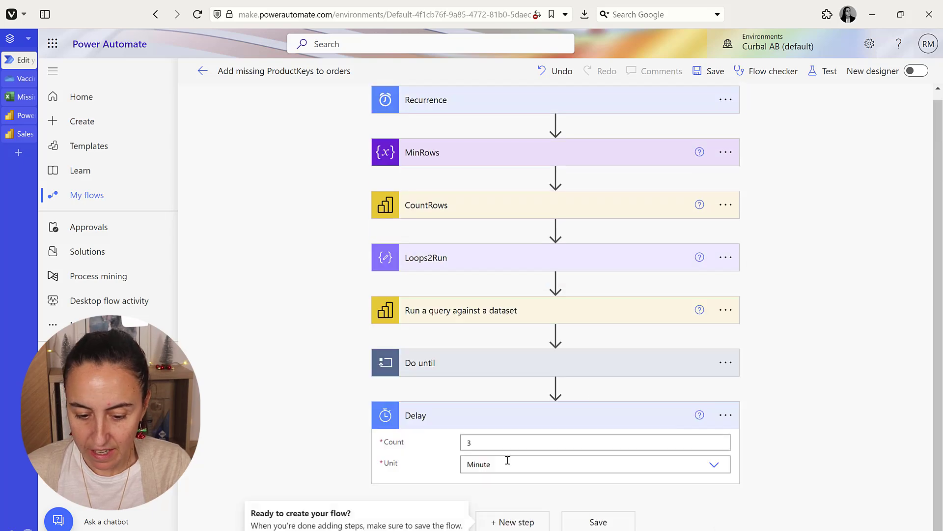
Step: Add a Power BI "Refresh a dataset" action after the Delay
click(511, 521)
text(refresh)
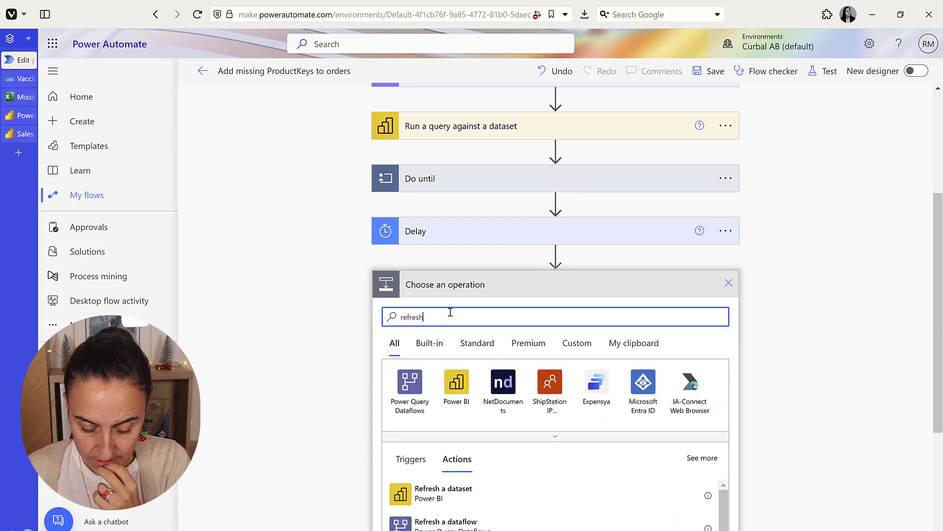
scroll(446, 322, down, 3)
click(457, 369)
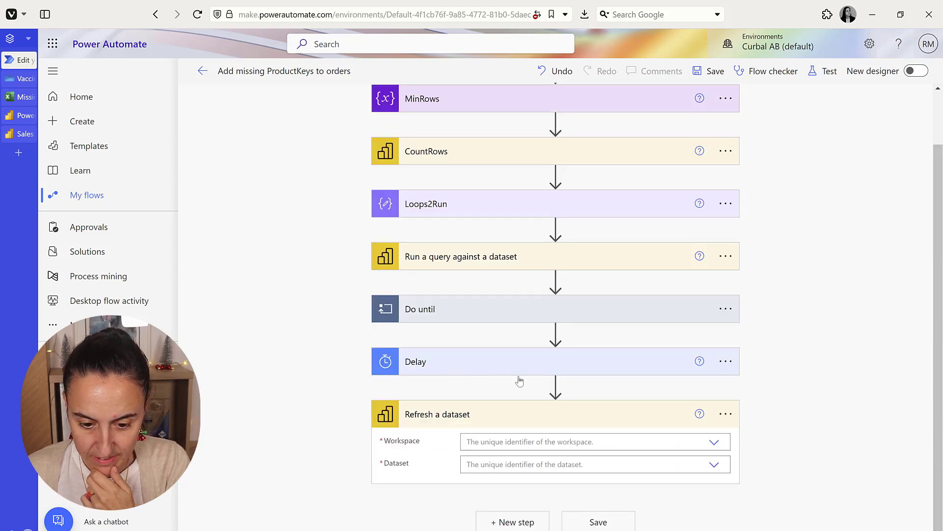
Step: Set the Refresh a dataset action to the Social Media workspace and the Sales report dataset
click(626, 442)
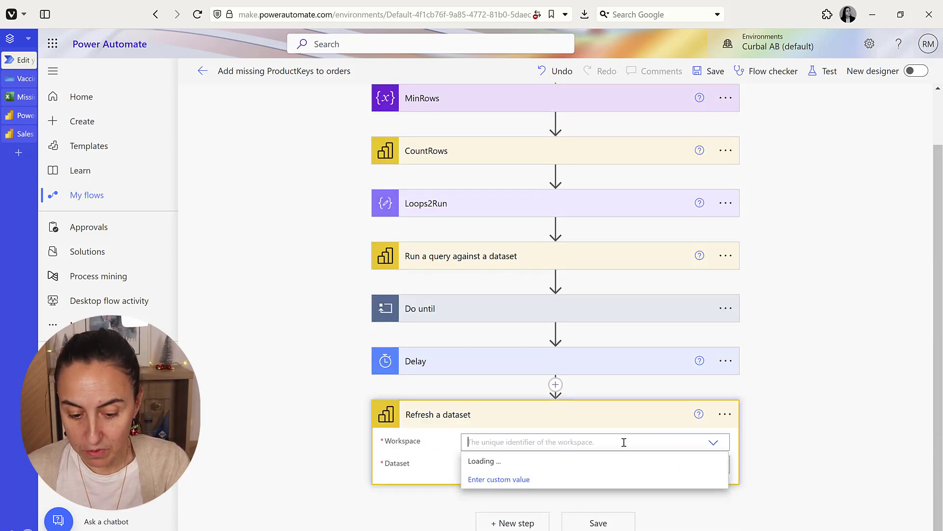
scroll(631, 446, down, 2)
scroll(632, 447, down, 5)
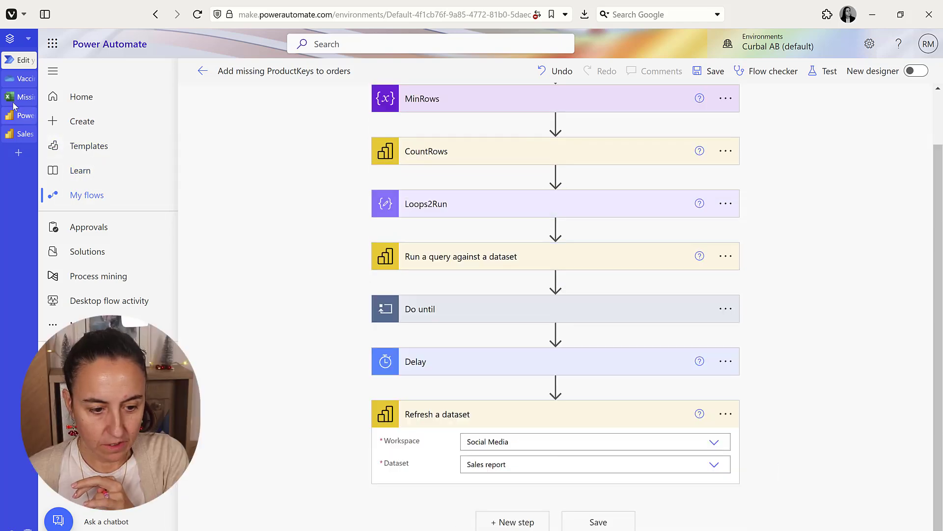
Step: Delete the Prod1 and Prod2 rows from the table in the Missing products workbook
click(19, 97)
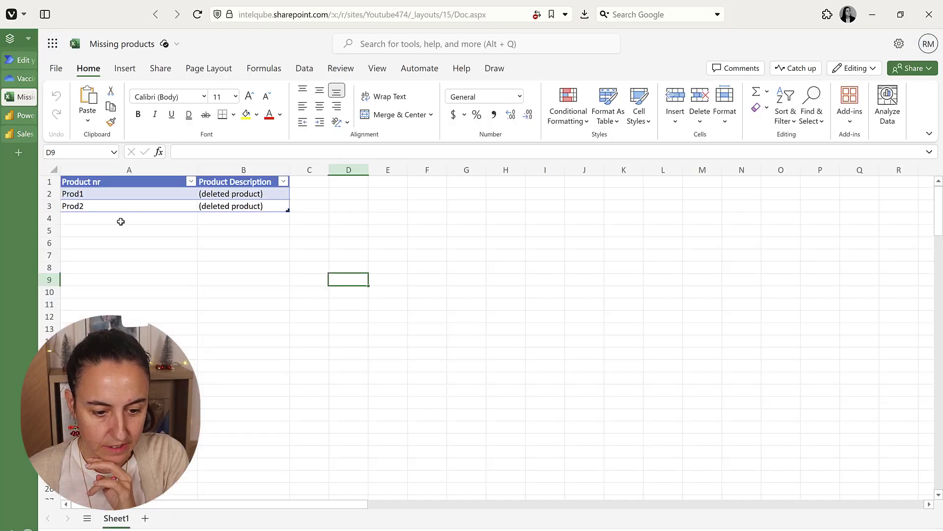
drag(49, 206, 50, 195)
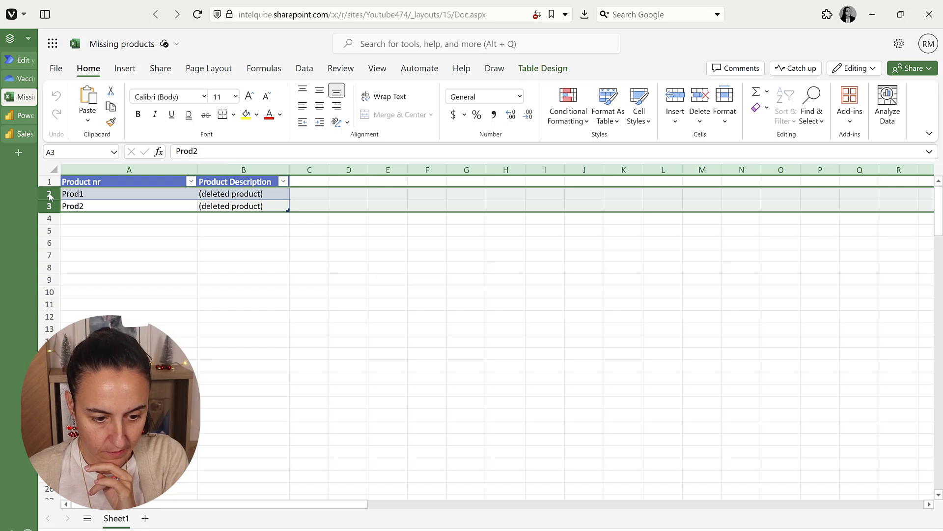
right_click(49, 195)
click(98, 336)
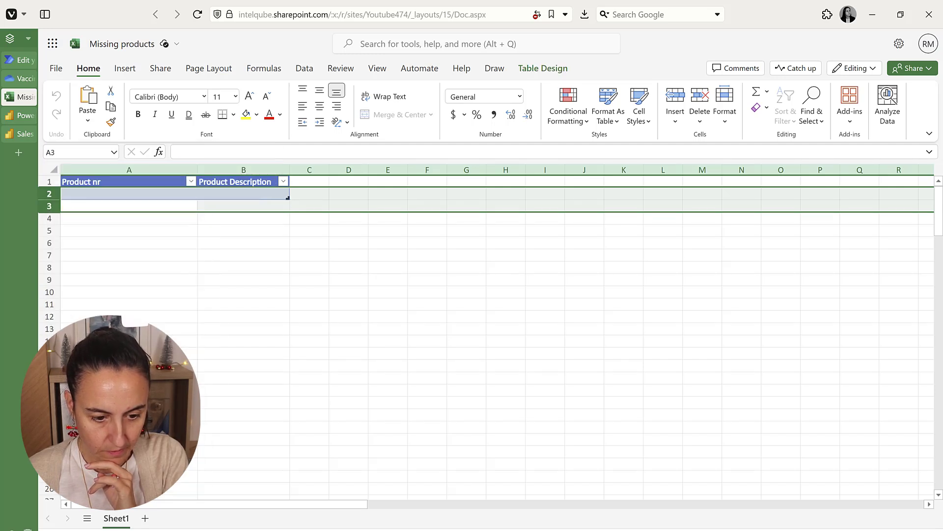
click(195, 326)
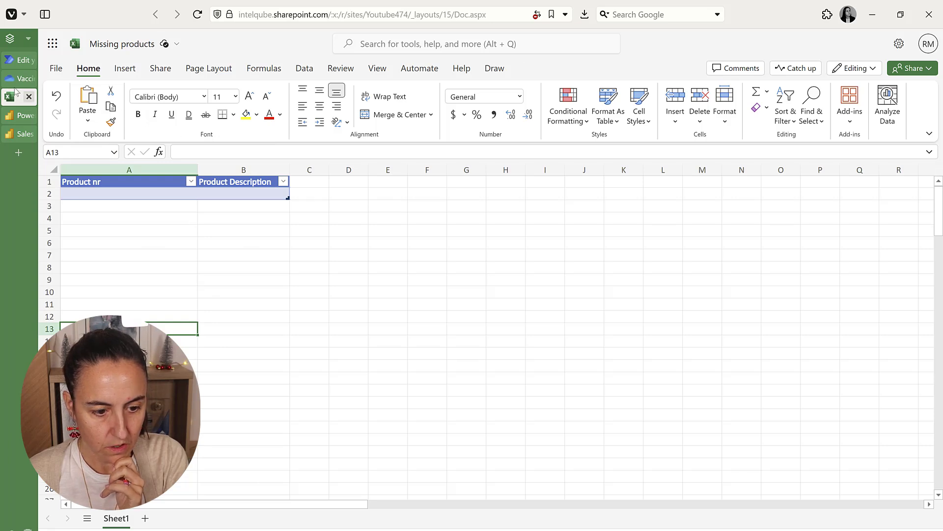
Step: Save and test the flow, and check the rows it adds to the Missing products workbook
click(20, 60)
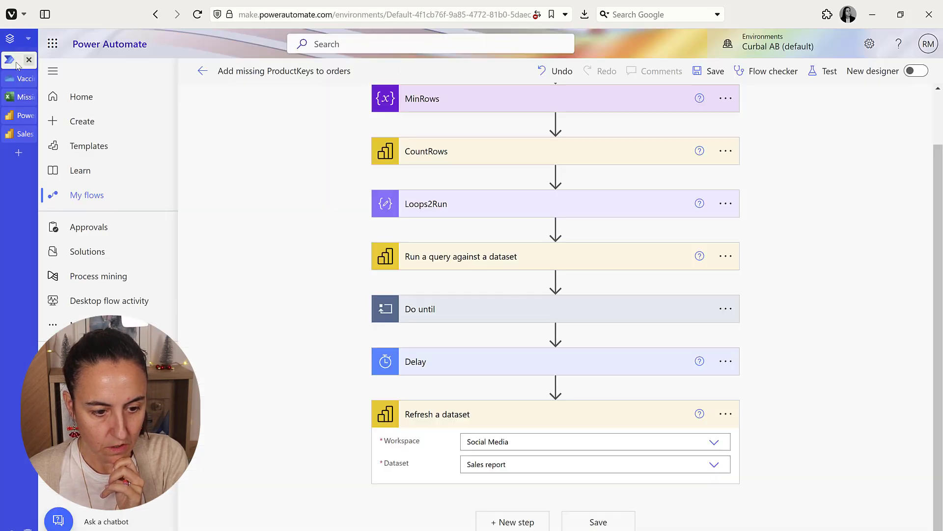
click(613, 524)
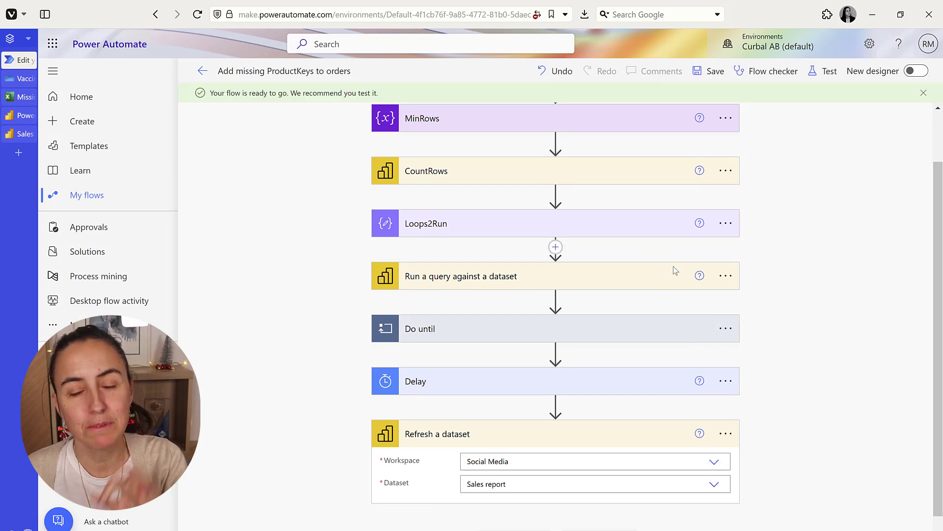
click(710, 72)
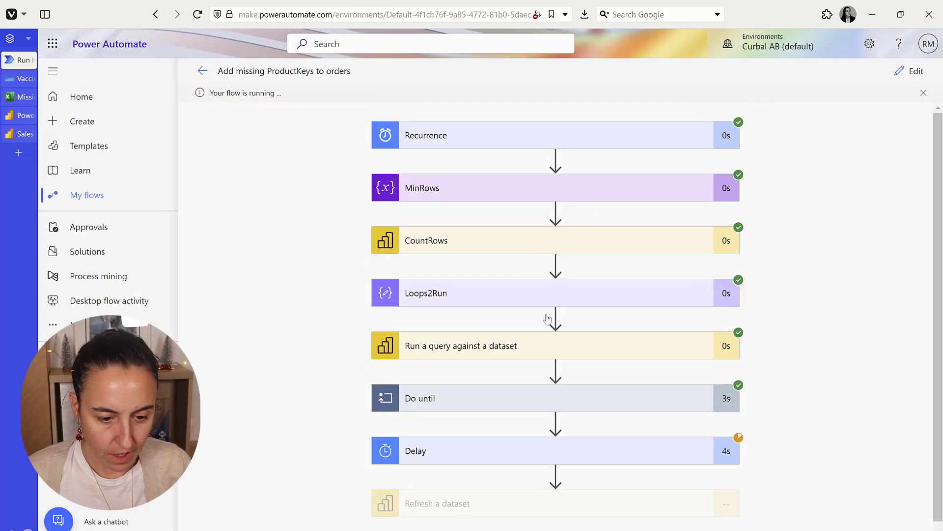
click(19, 97)
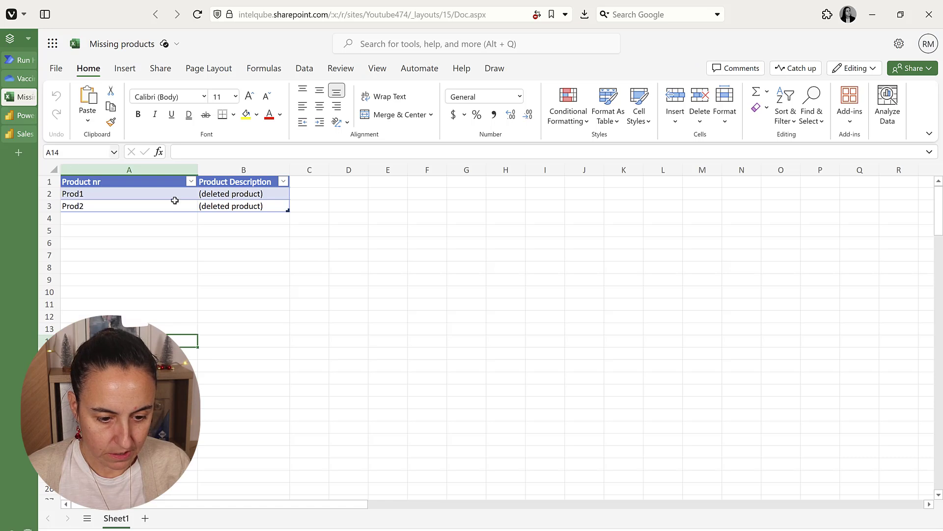
click(22, 60)
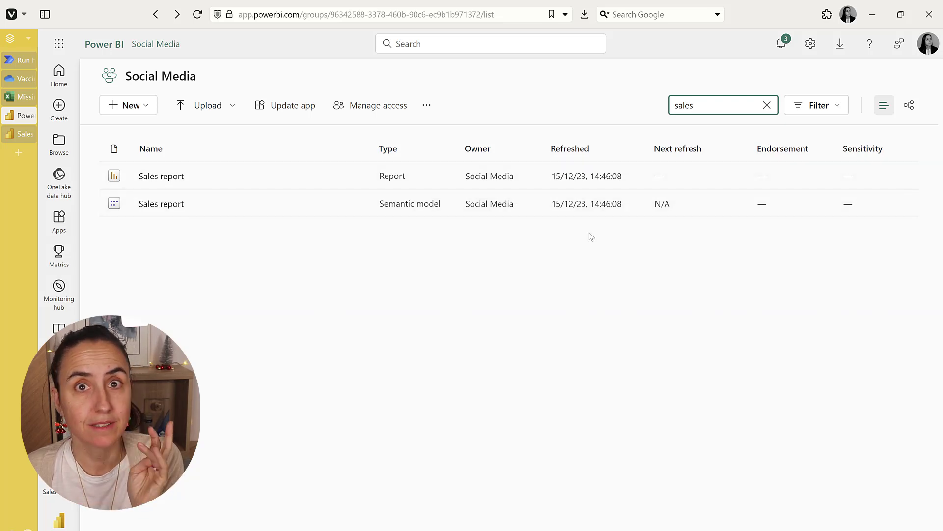
Step: Check the flow run's status, and reload the Social Media workspace and the Sales report to examine the refreshed data
click(13, 61)
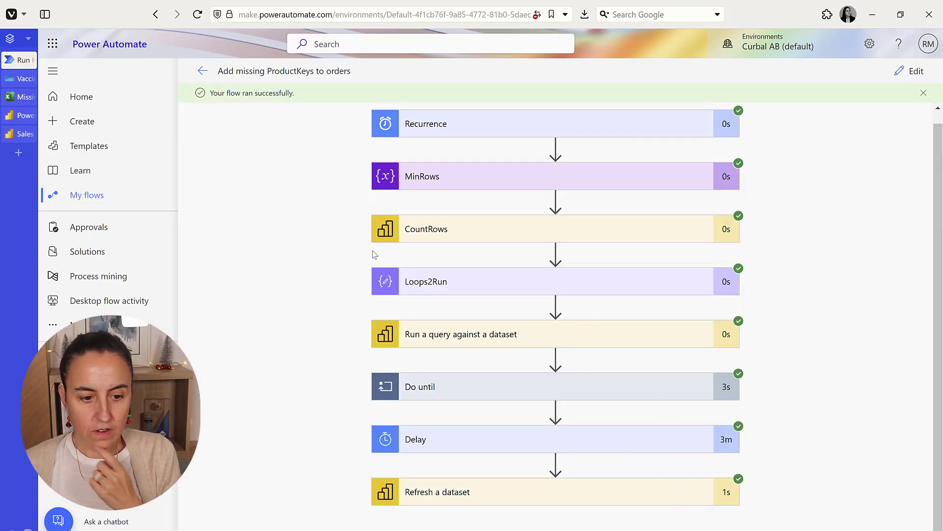
click(19, 115)
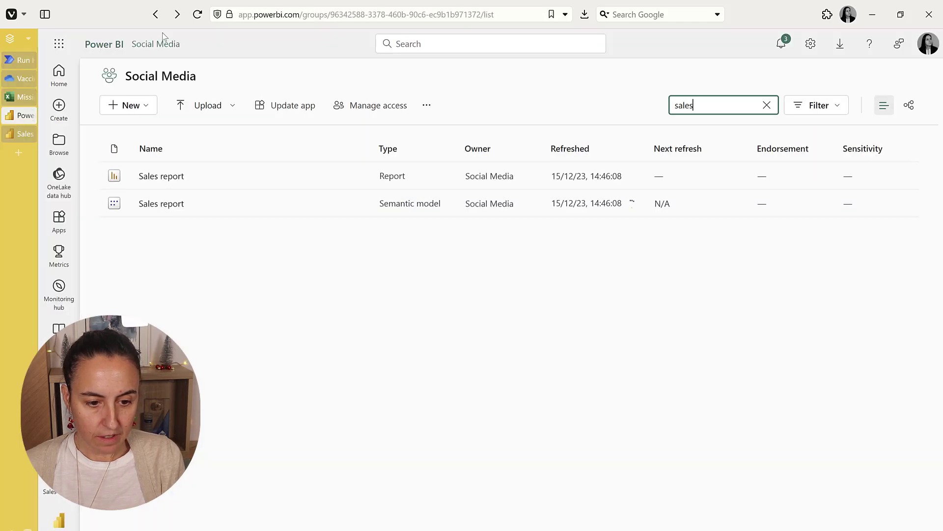
click(196, 16)
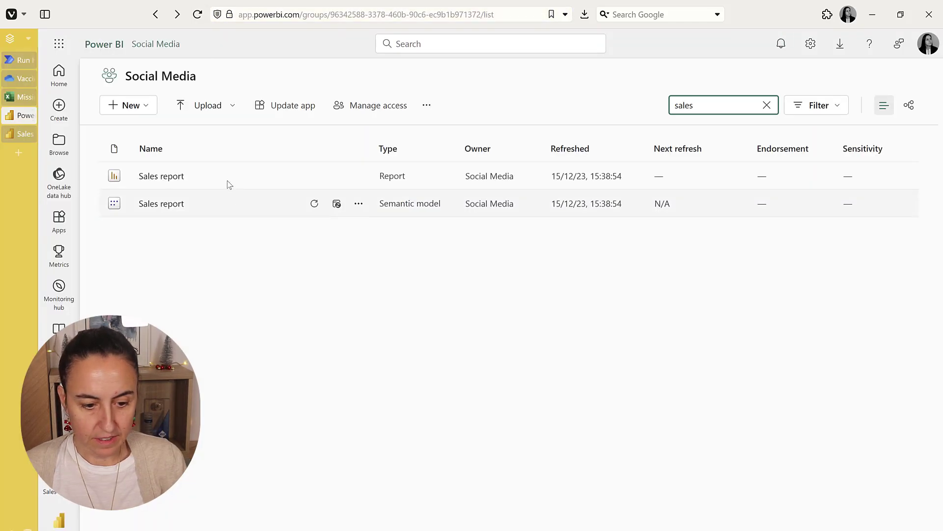
click(8, 134)
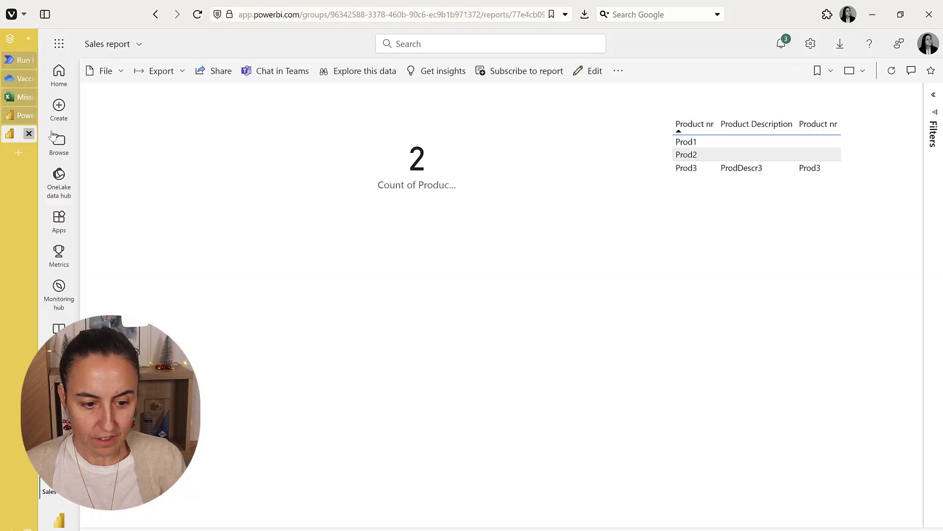
click(198, 14)
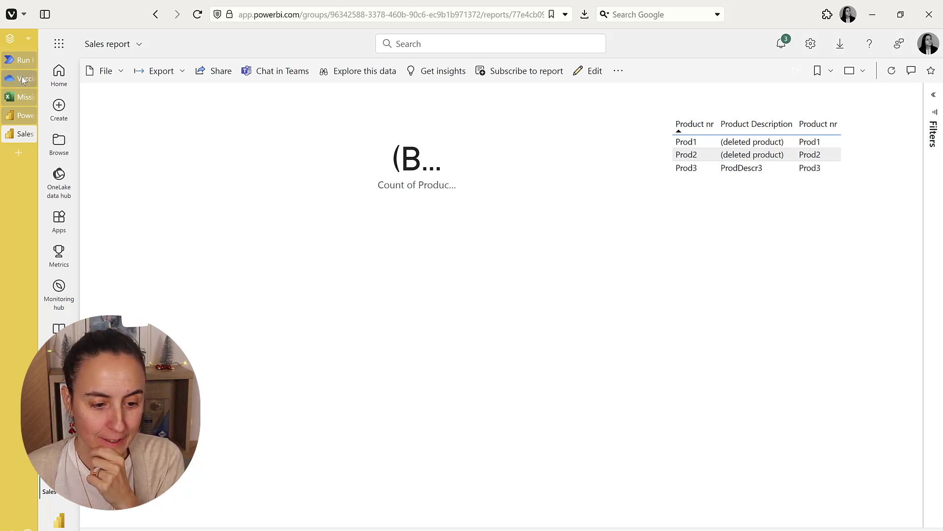
Step: Reopen the flow for editing, run another manual test, and check the Missing products workbook
click(19, 60)
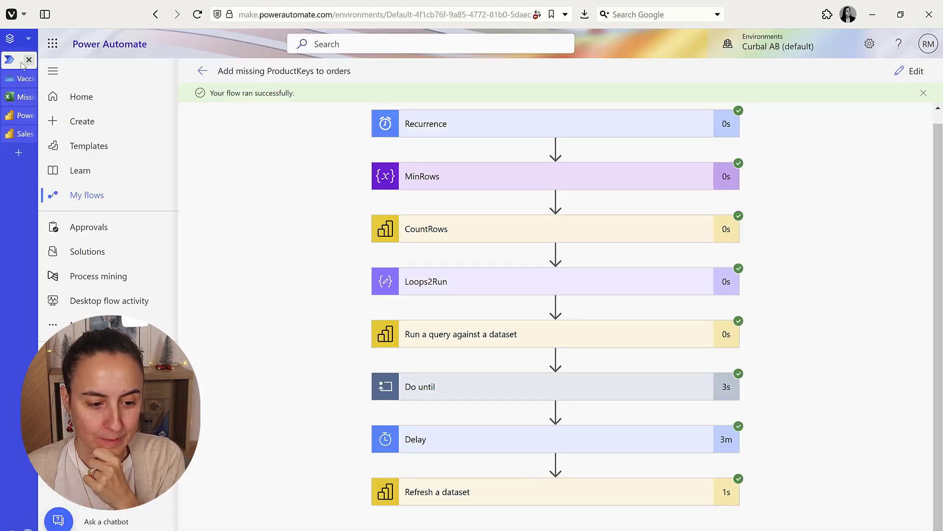
click(915, 71)
click(829, 71)
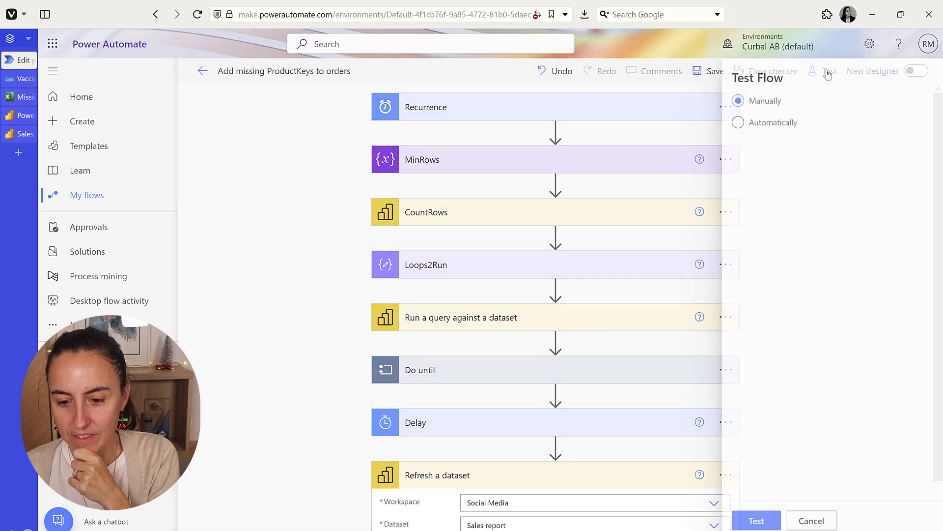
click(731, 520)
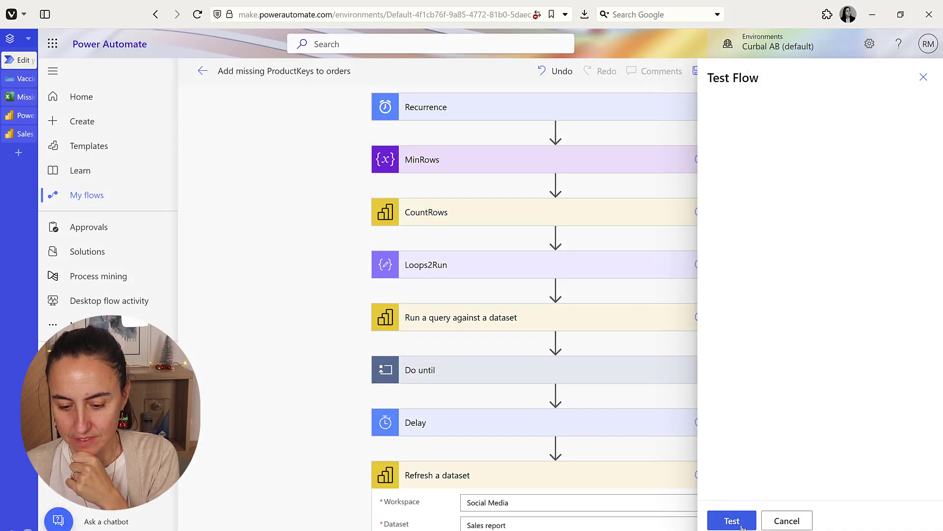
click(775, 522)
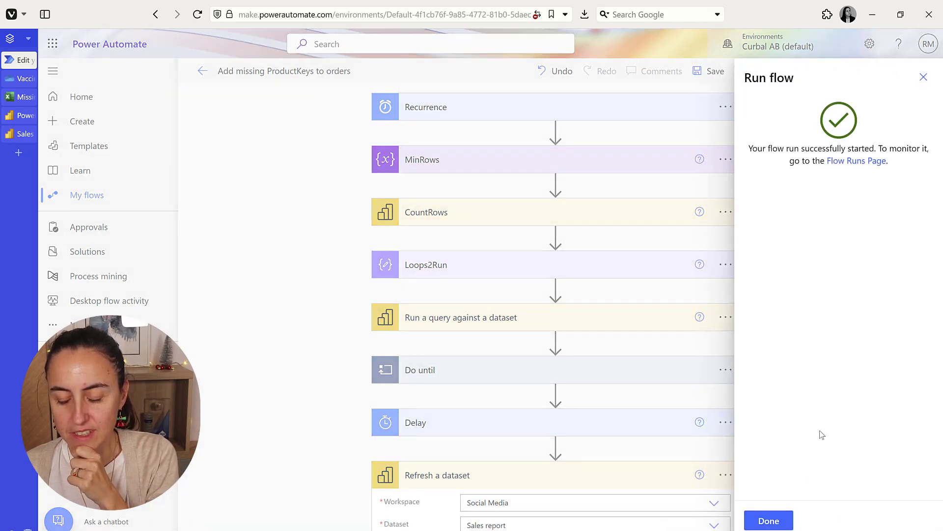
click(787, 523)
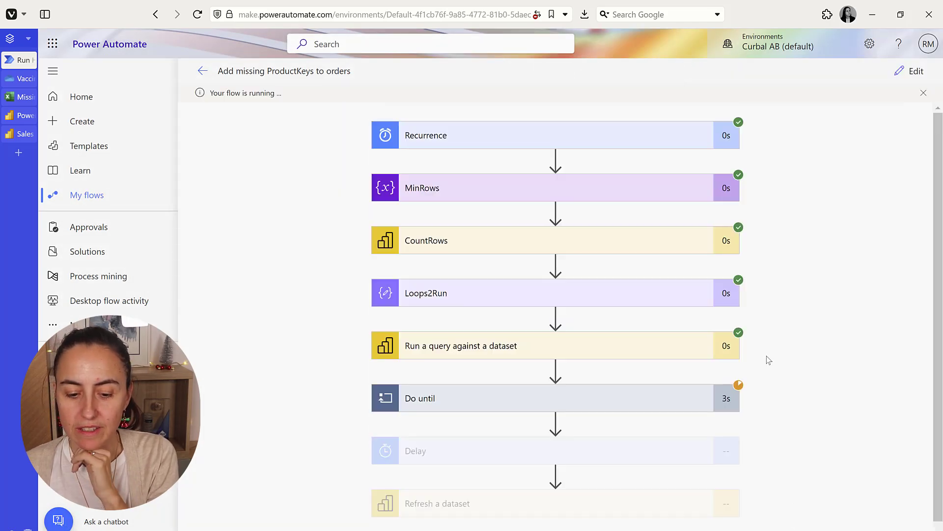
click(20, 97)
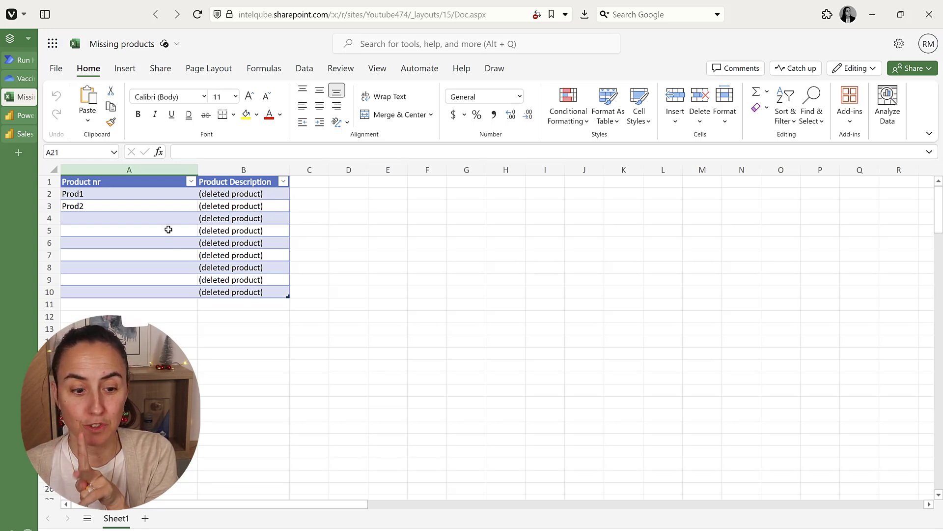
Step: Open the running flow run from the 28-day run history and cancel it
mouse_move(22, 89)
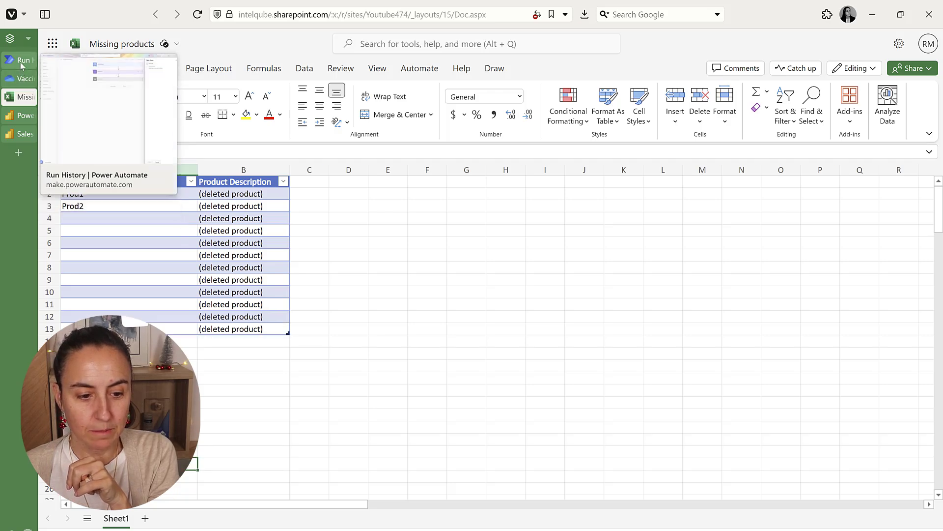
click(20, 61)
click(202, 72)
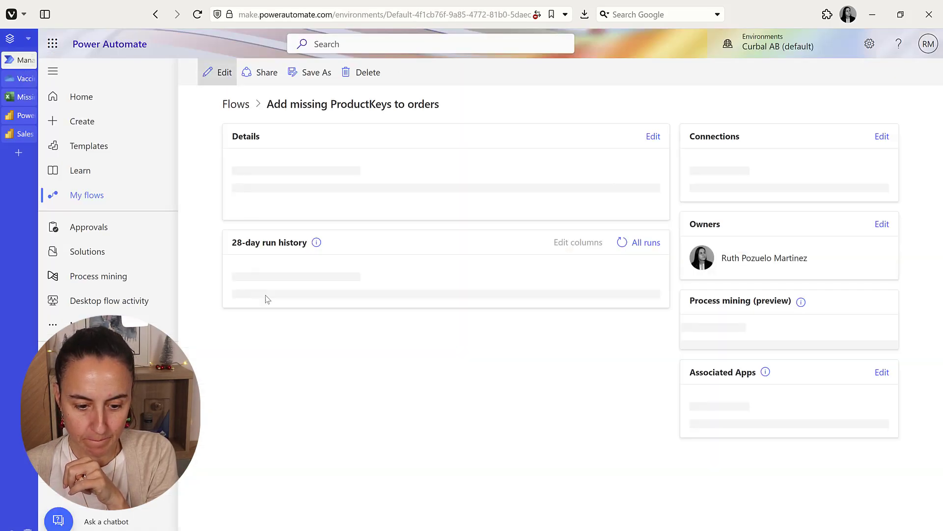
click(279, 444)
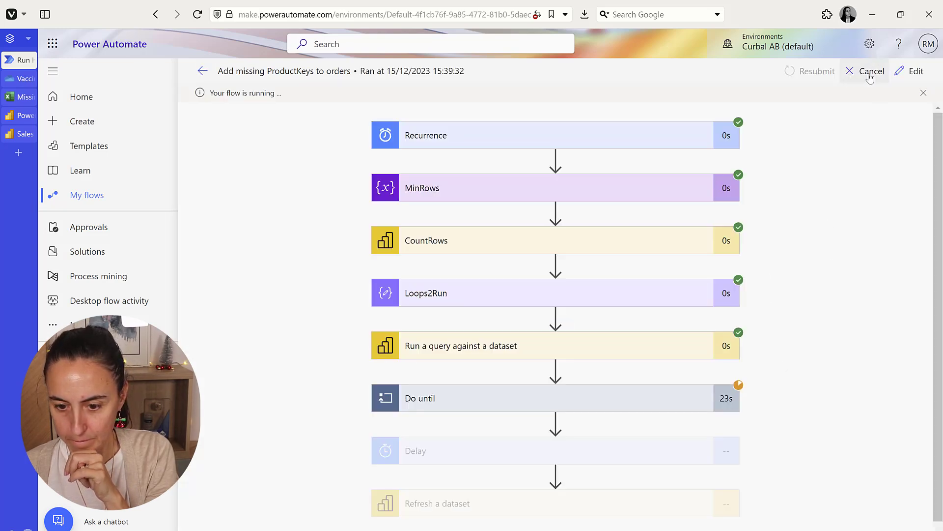
click(870, 77)
click(402, 98)
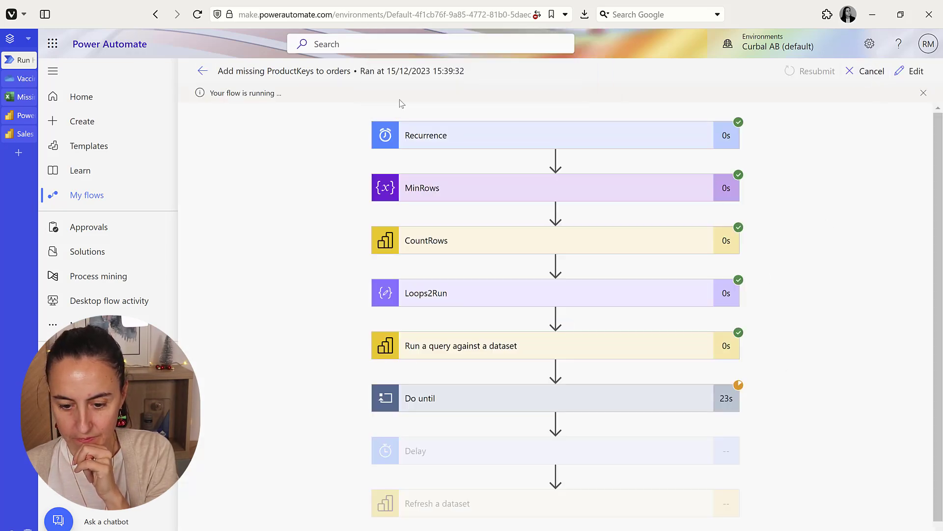
Step: Delete the rows without a product number below Prod2 in the Missing products workbook
click(20, 97)
drag(43, 220, 44, 402)
right_click(106, 353)
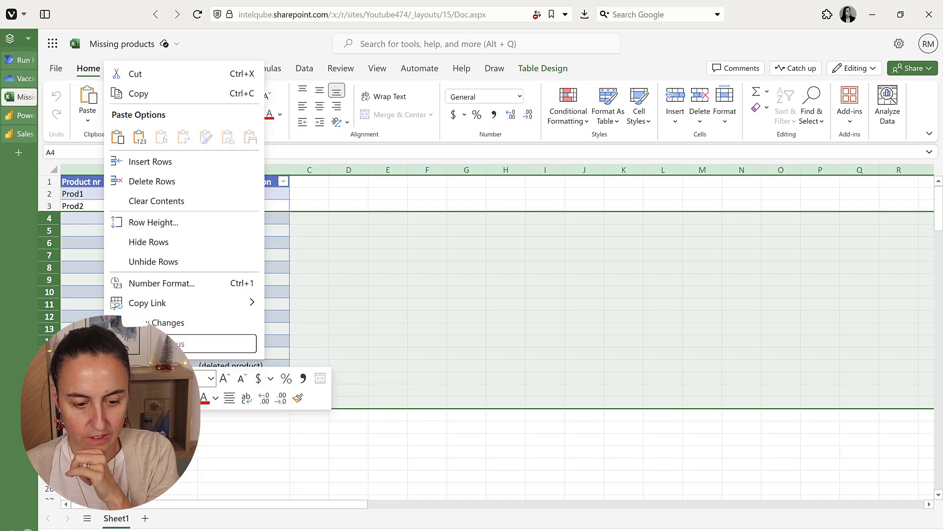
click(169, 189)
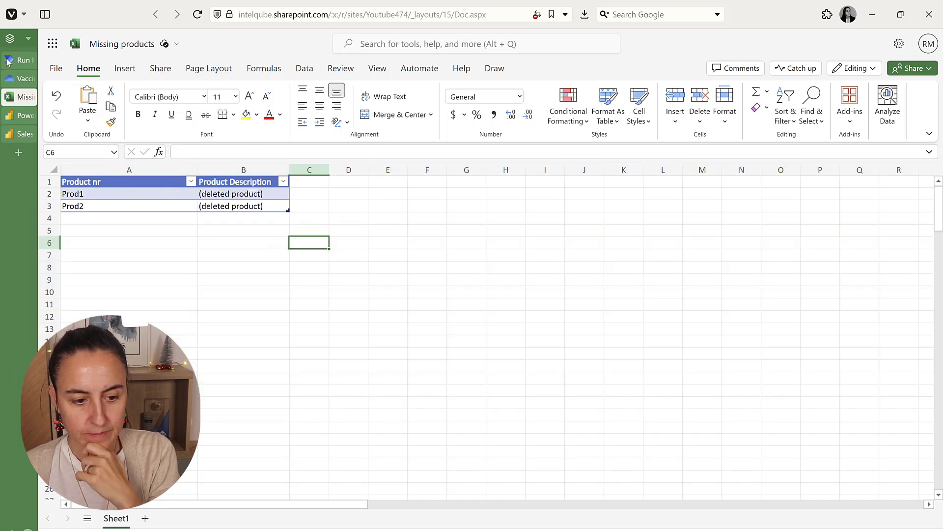
Step: Return to the flow's run history and open the cancelled run of 15/12/2023 15:39:32
click(20, 60)
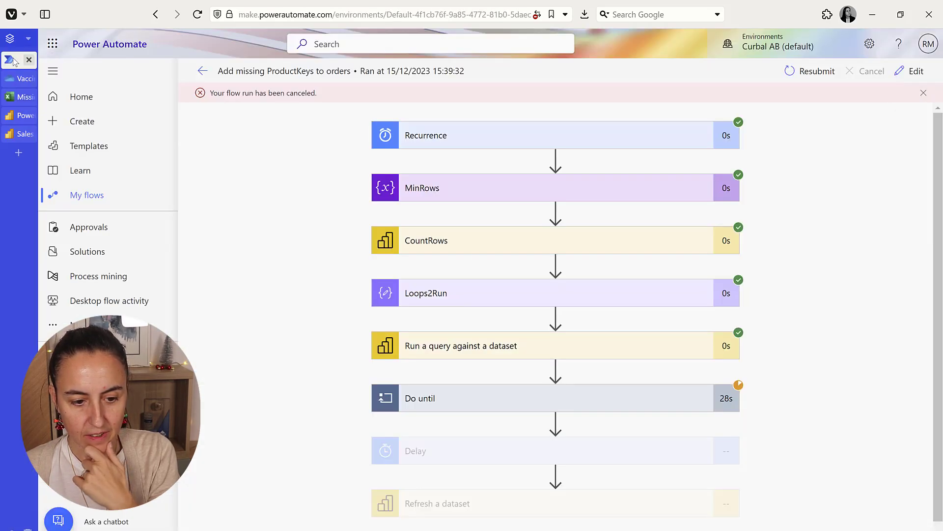
click(914, 71)
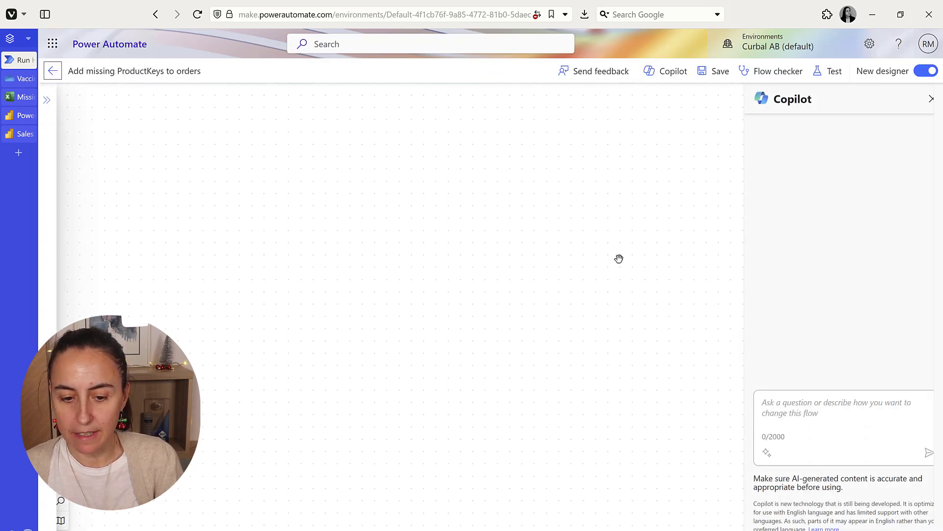
click(51, 71)
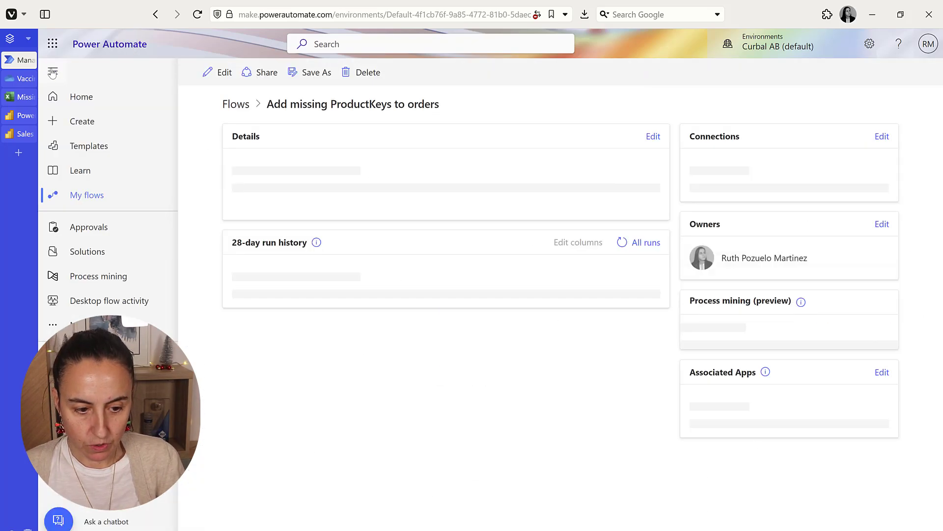
click(326, 445)
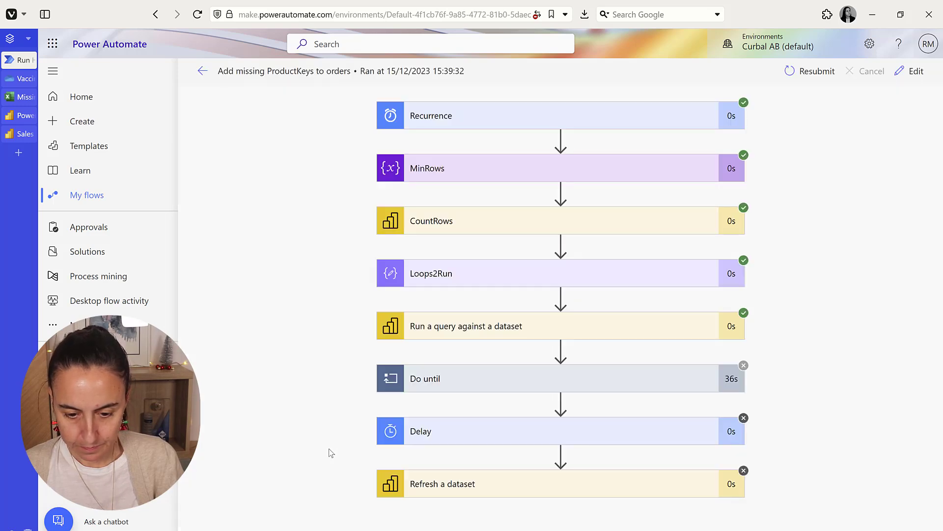
Step: Examine the MinRows inputs and the First table rows output of CountRows in the cancelled run
click(506, 175)
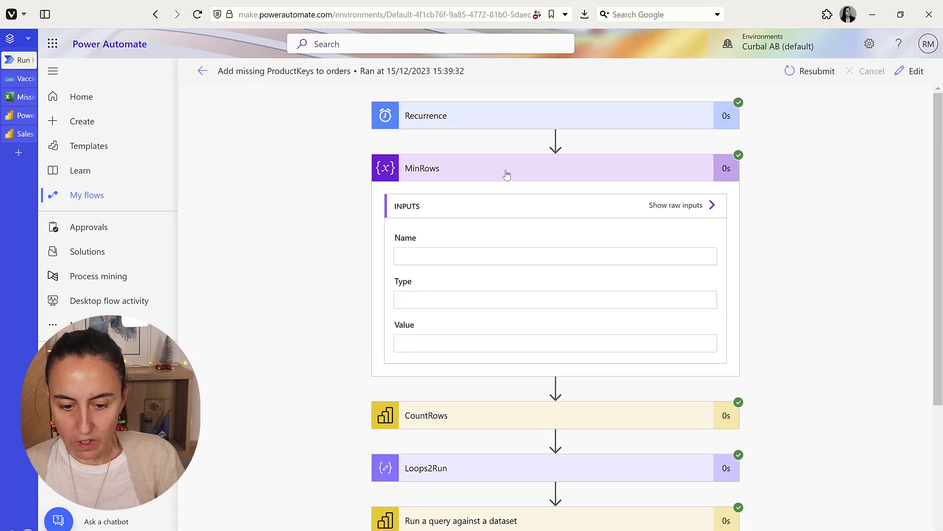
double_click(426, 348)
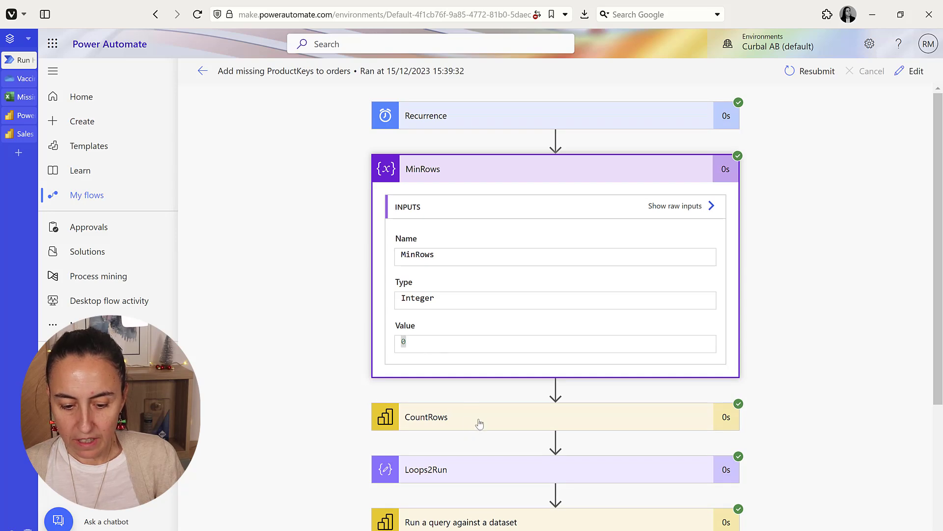
click(479, 422)
scroll(561, 385, down, 3)
scroll(562, 385, down, 2)
scroll(840, 442, down, 5)
scroll(847, 428, down, 1)
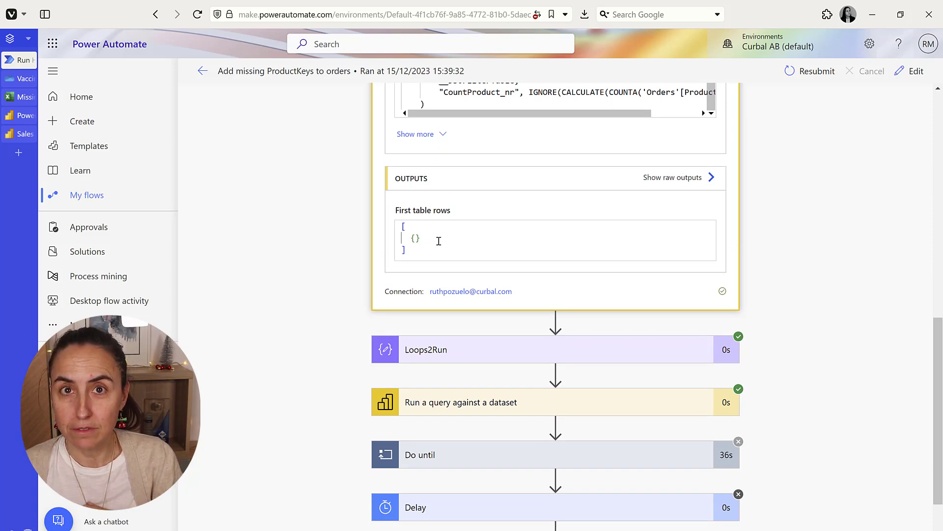
Step: Examine the Loops2Run details and the inputs and First table rows output of Run a query against a dataset in the cancelled run
drag(435, 241, 398, 241)
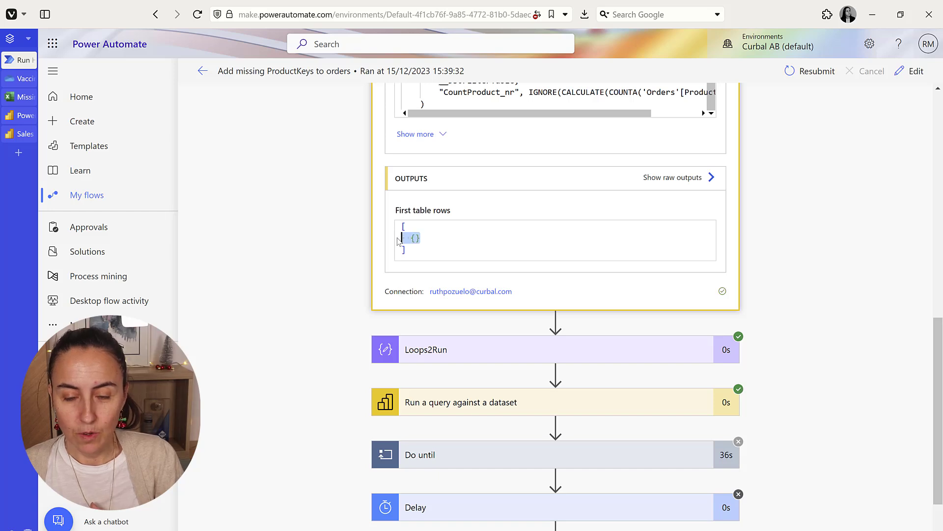
click(465, 359)
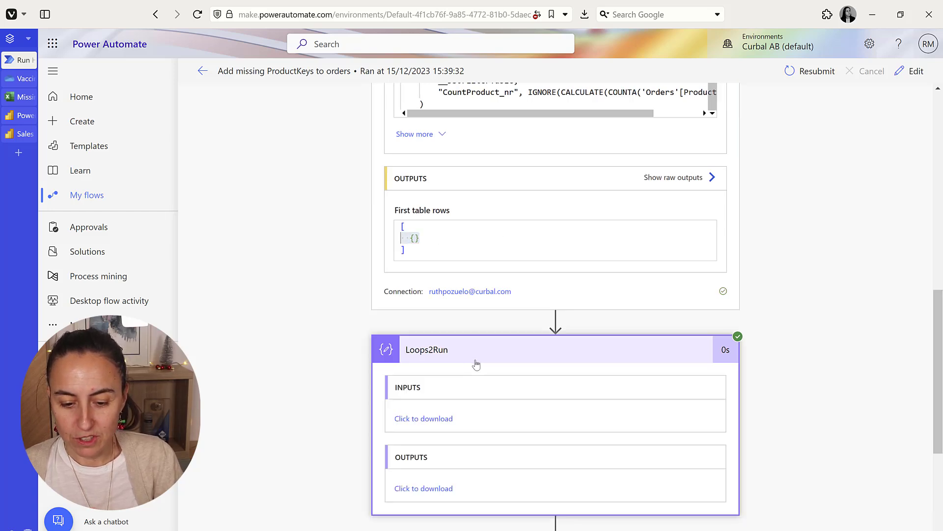
scroll(502, 349, down, 4)
click(489, 375)
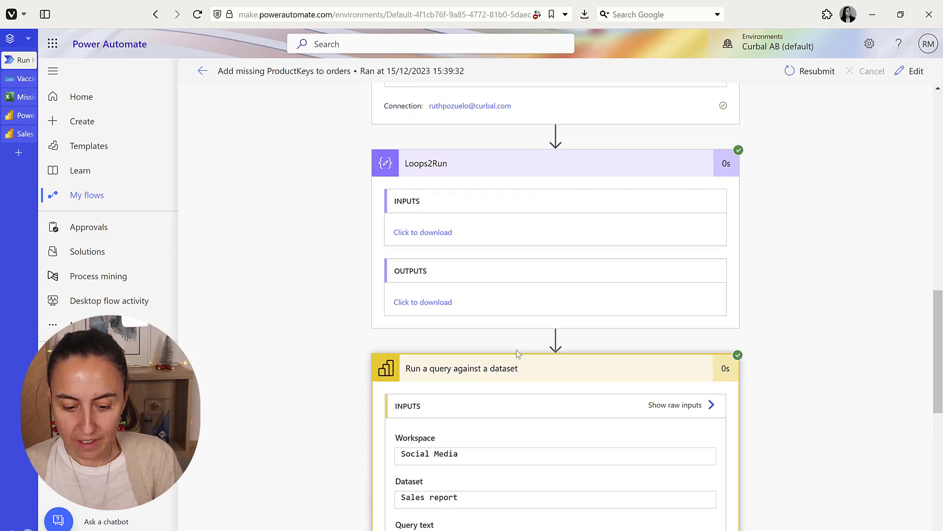
scroll(520, 350, down, 1)
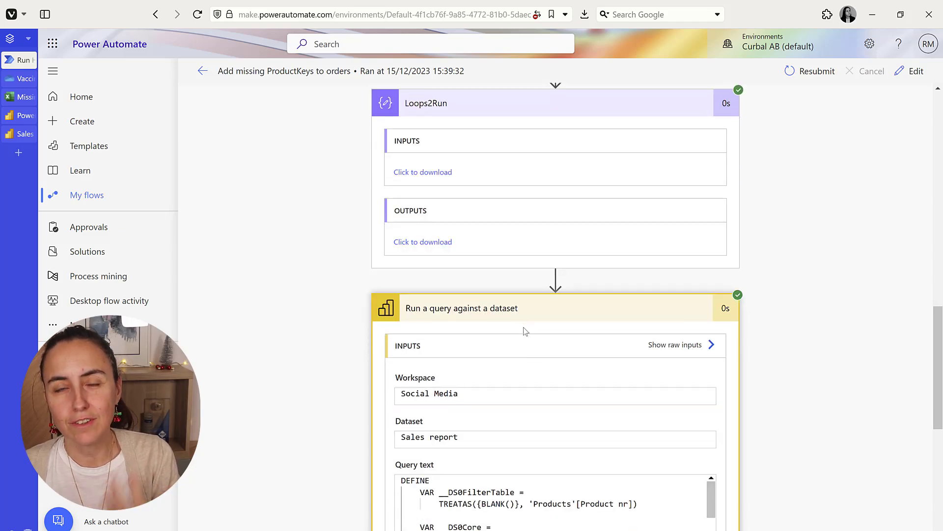
scroll(527, 326, down, 3)
scroll(564, 356, down, 3)
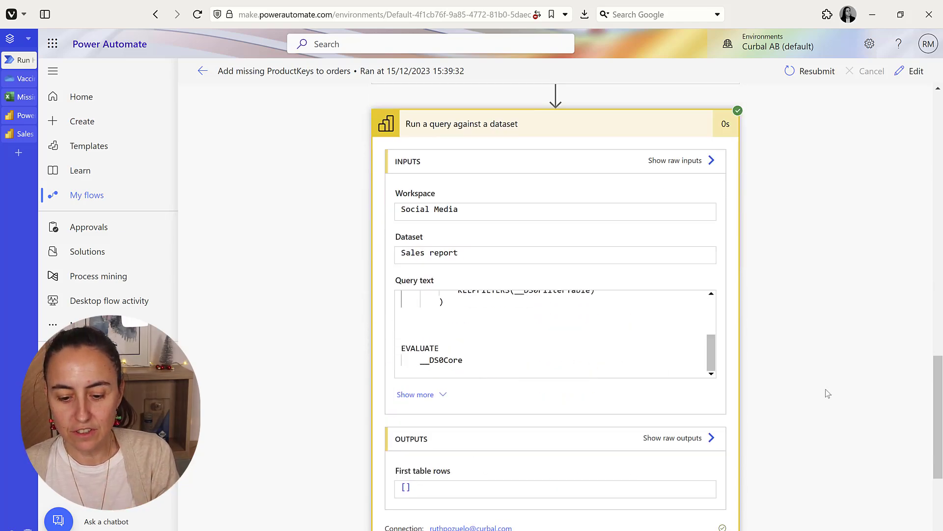
scroll(836, 400, down, 4)
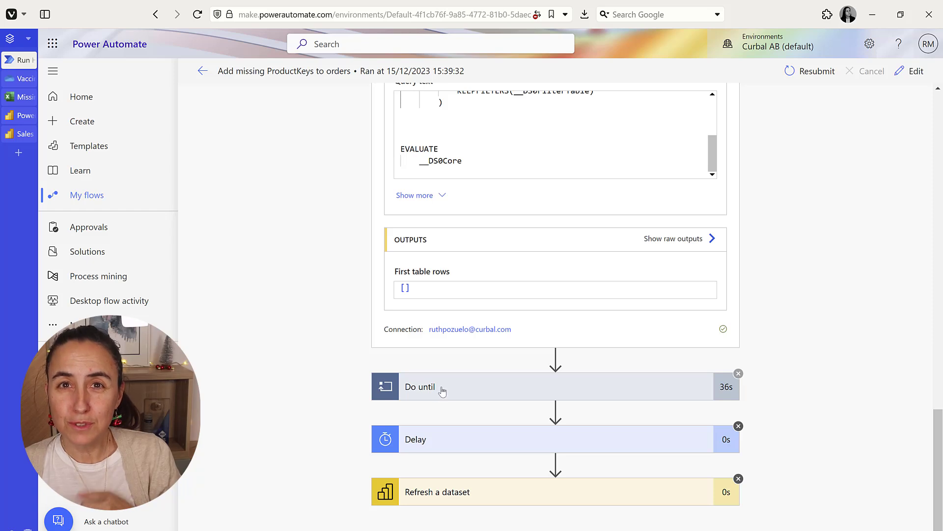
Step: Open the flow for editing and review the +0 in the CountProduct_nr expression of the CountRows query
click(909, 78)
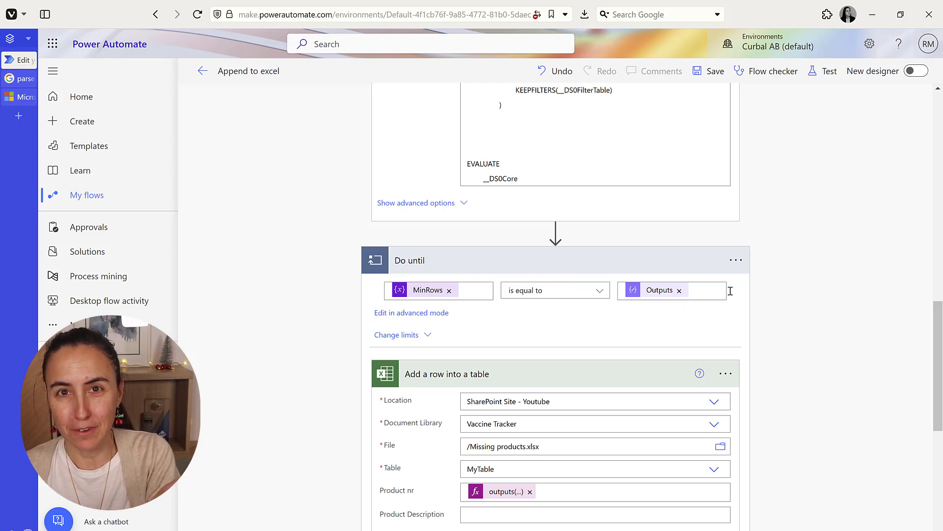
scroll(723, 275, up, 5)
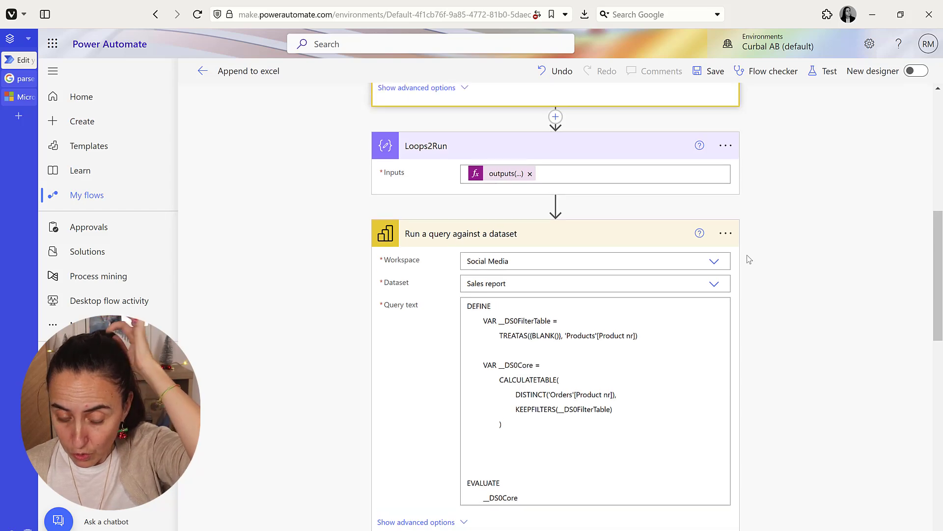
scroll(747, 258, up, 5)
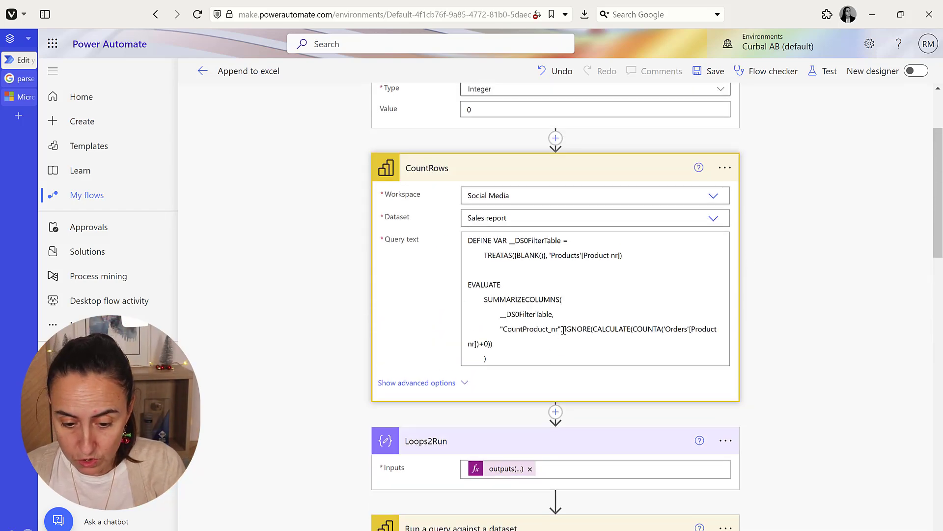
scroll(499, 303, down, 1)
drag(479, 282, 488, 282)
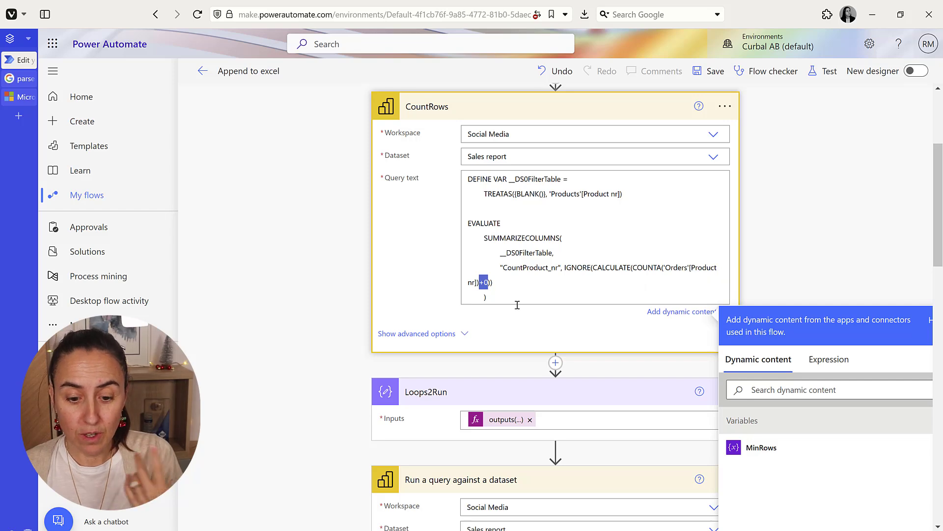
click(526, 289)
scroll(526, 290, down, 3)
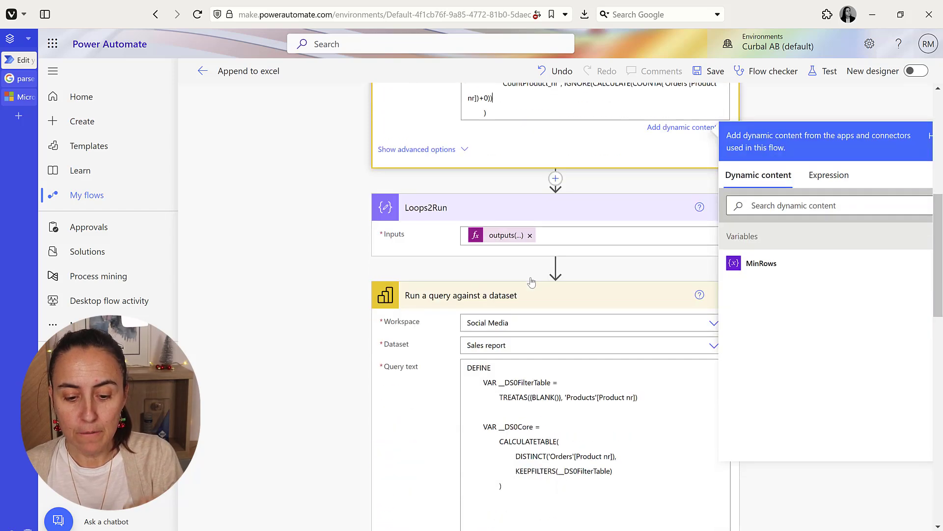
Step: Insert a Condition control between Loops2Run and Run a query against a dataset
click(525, 297)
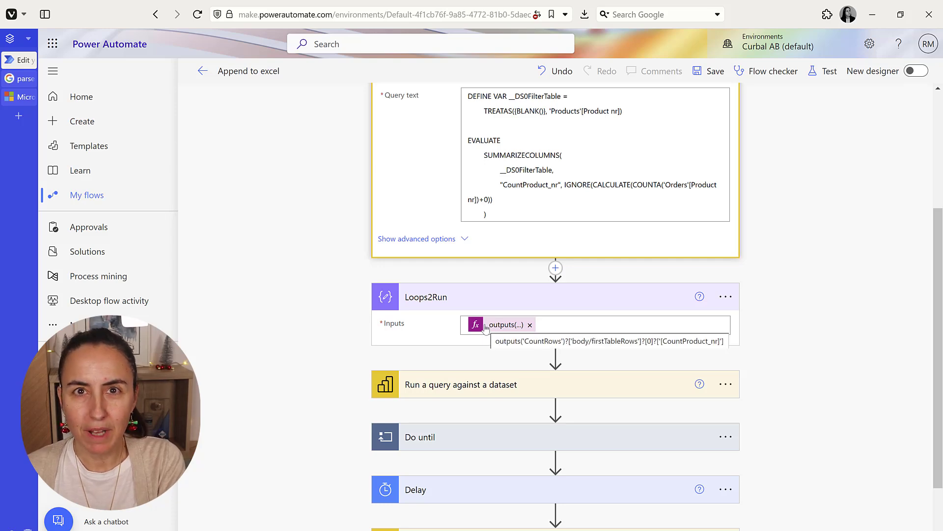
click(555, 357)
click(549, 374)
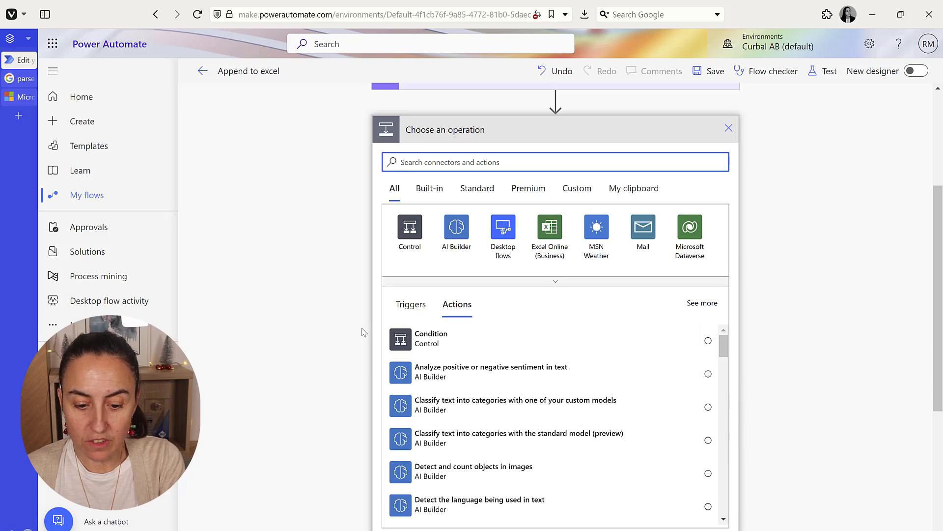
click(425, 355)
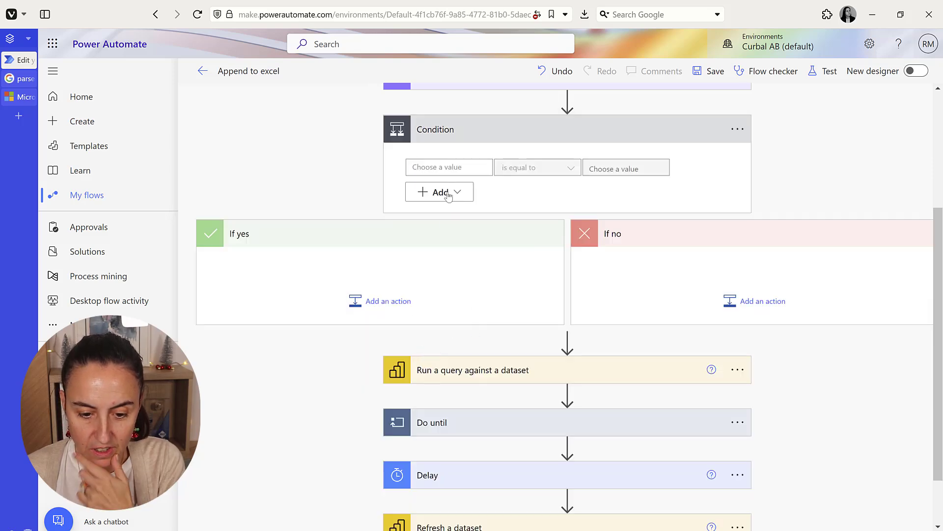
Step: Set the condition to check that the Loops2Run Outputs is not equal to 0
click(442, 168)
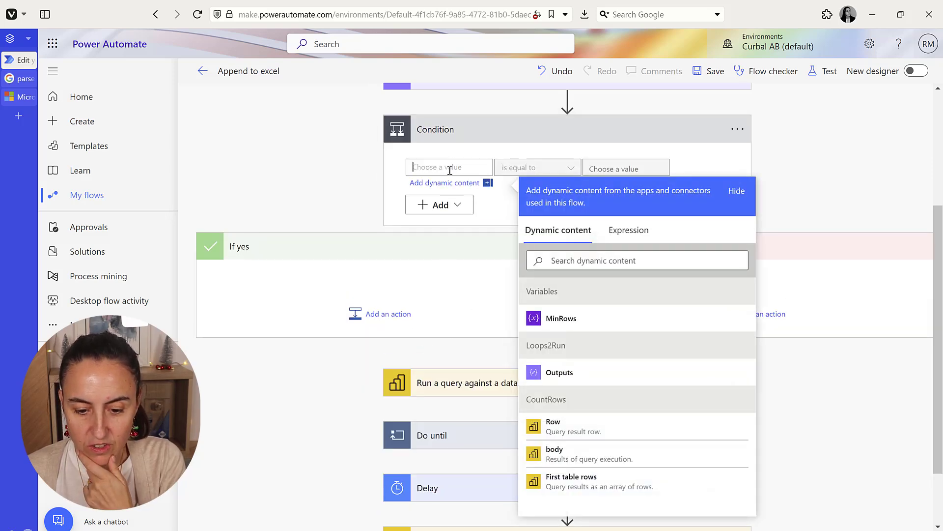
click(574, 372)
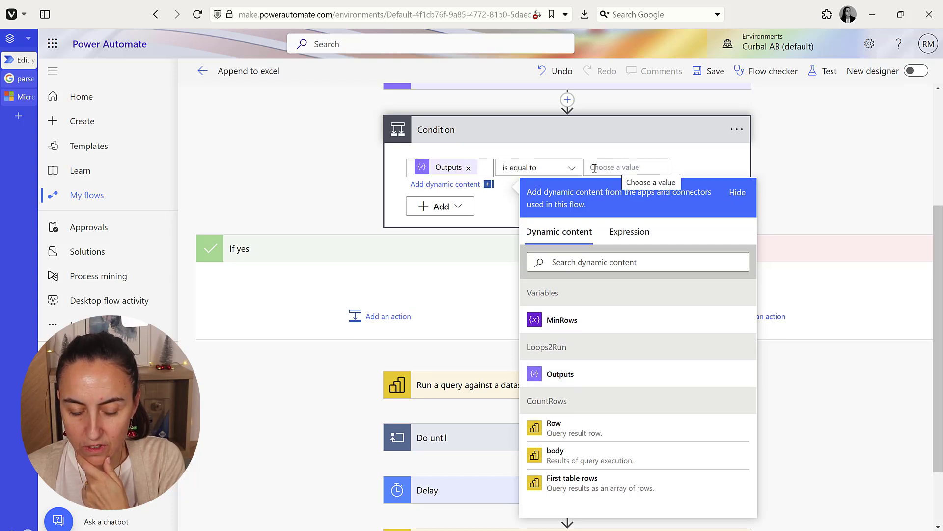
click(573, 168)
click(538, 253)
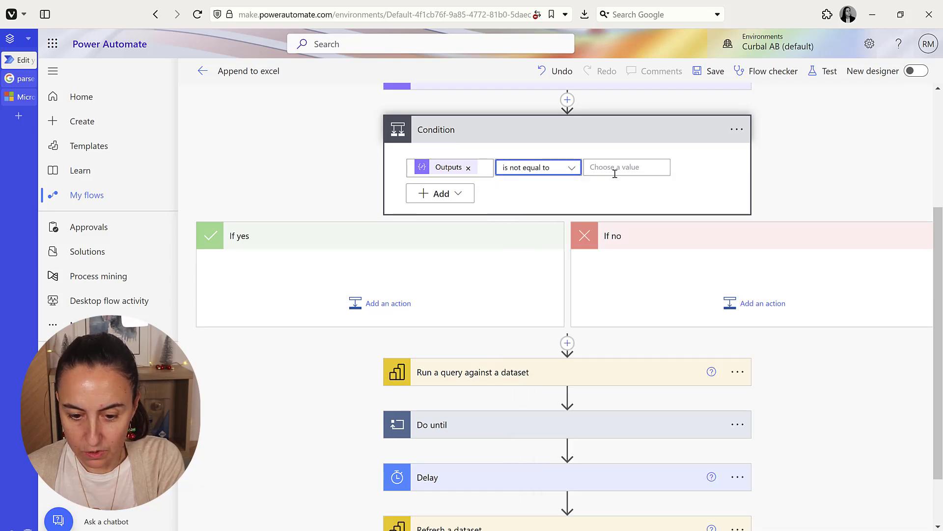
click(614, 168)
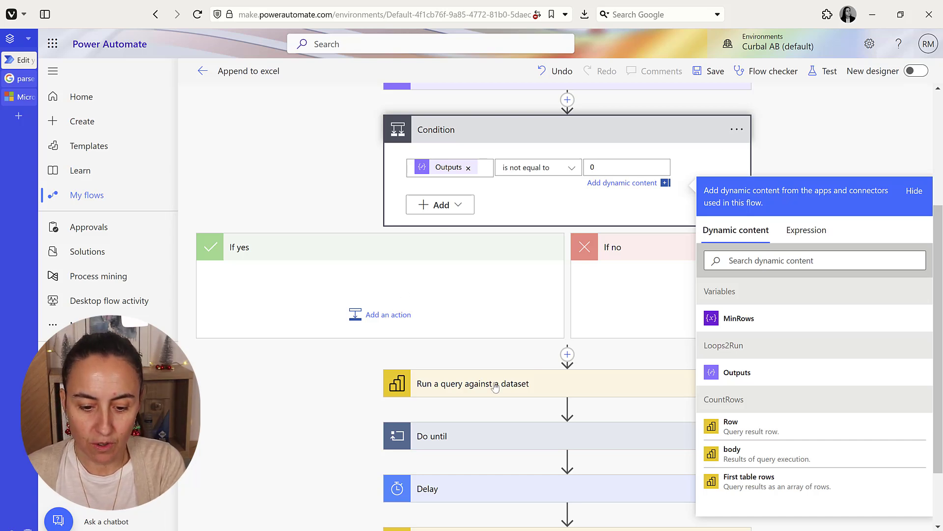
Step: Move Run a query against a dataset, Do until, Delay and Refresh a dataset into the If yes branch
drag(497, 385, 364, 302)
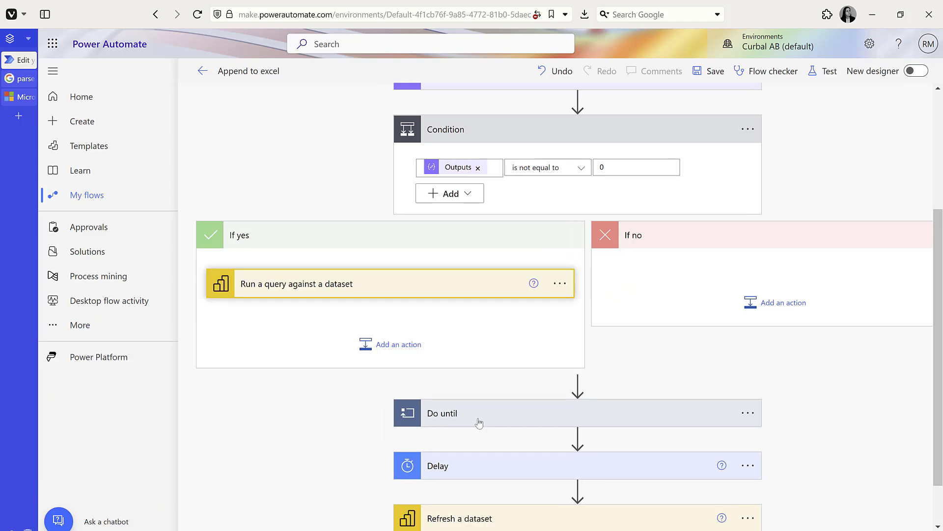
scroll(664, 334, up, 3)
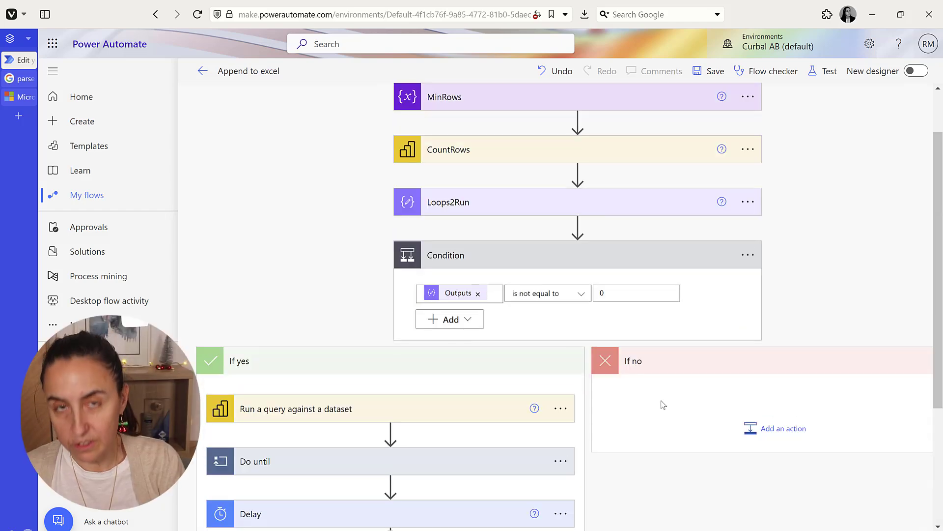
Step: Save the flow with the new condition and run a test of it
scroll(695, 392, up, 2)
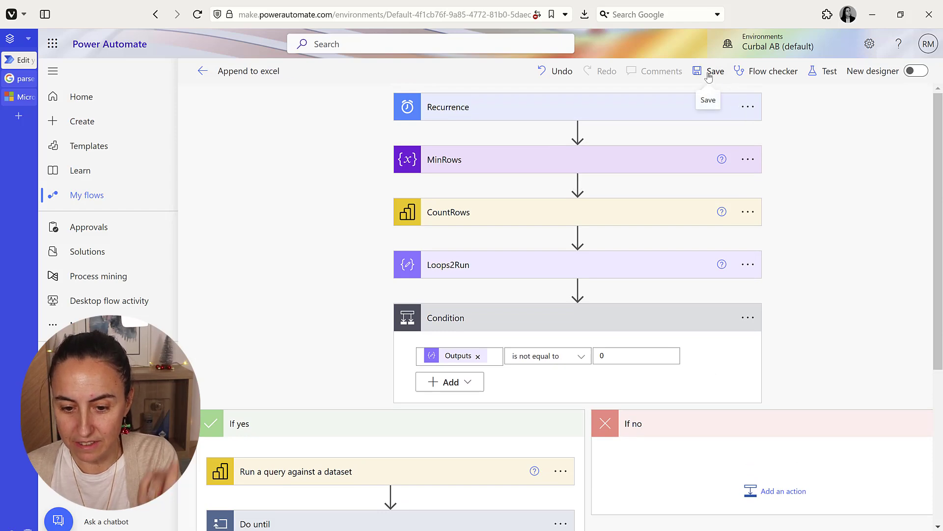
click(708, 74)
click(830, 74)
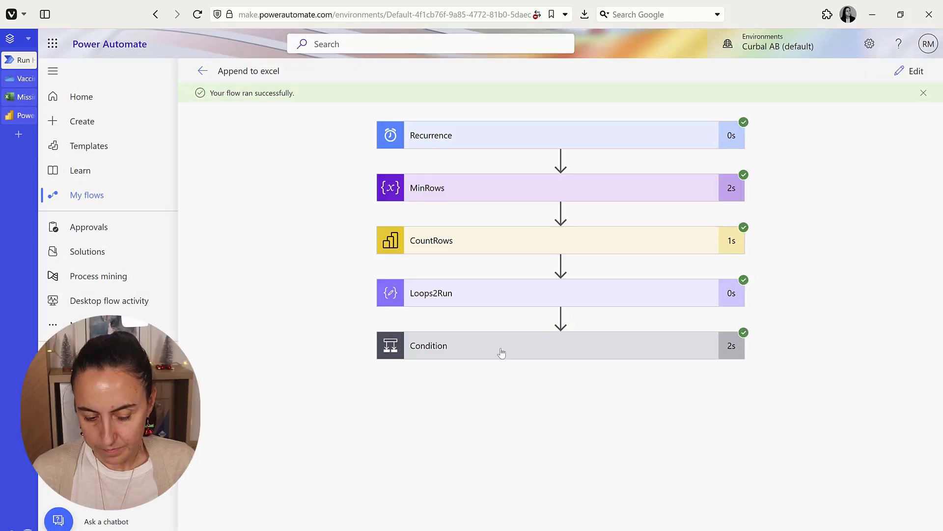
Step: Examine the Condition expression result, MinRows value, CountRows output, Loops2Run values and If yes actions in the test run
click(516, 346)
scroll(659, 338, down, 3)
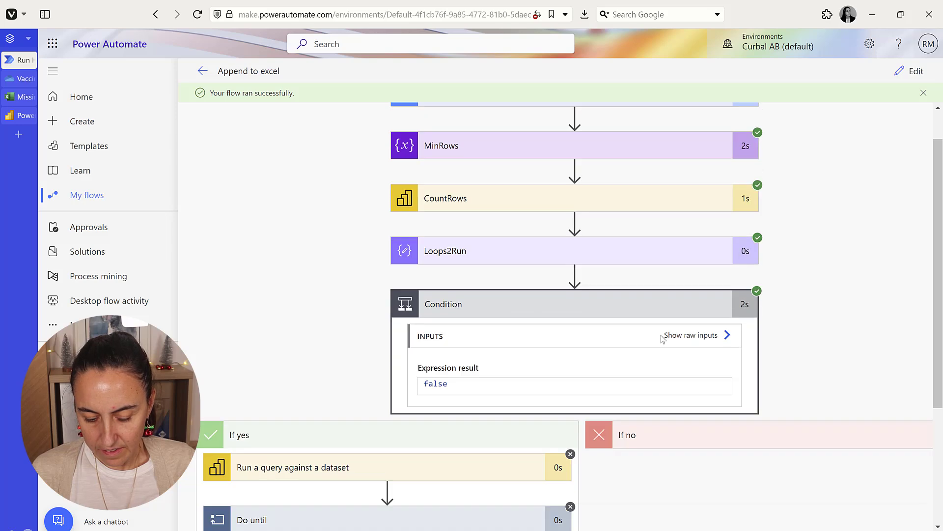
scroll(709, 334, up, 3)
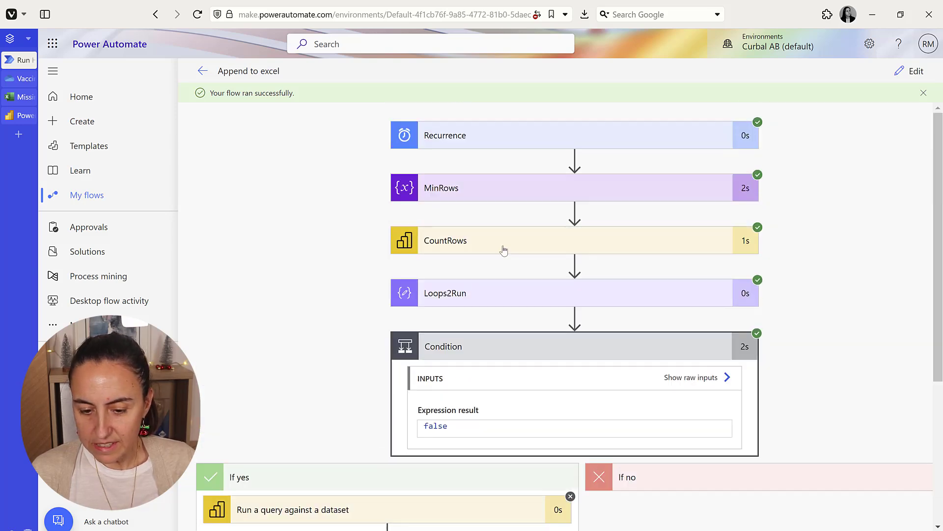
click(598, 188)
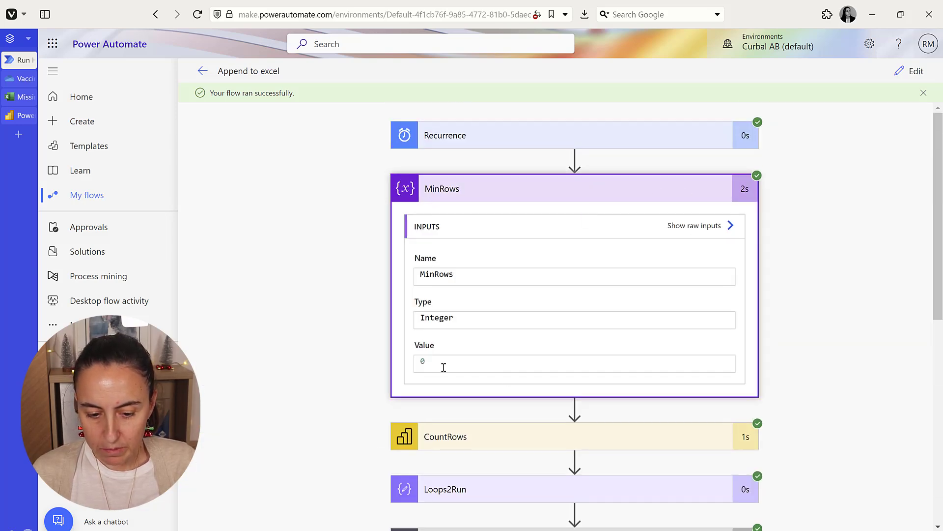
scroll(489, 203, down, 4)
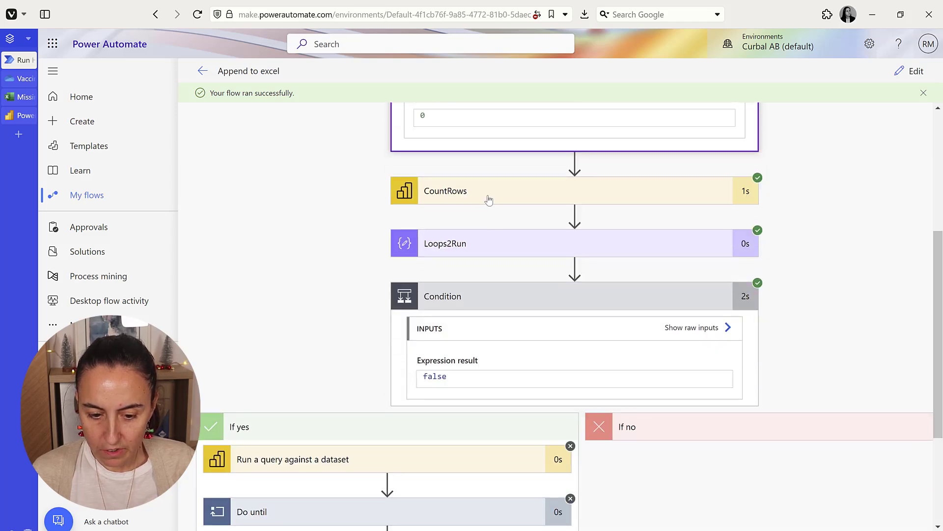
click(489, 199)
scroll(497, 393, down, 2)
drag(559, 394, 535, 395)
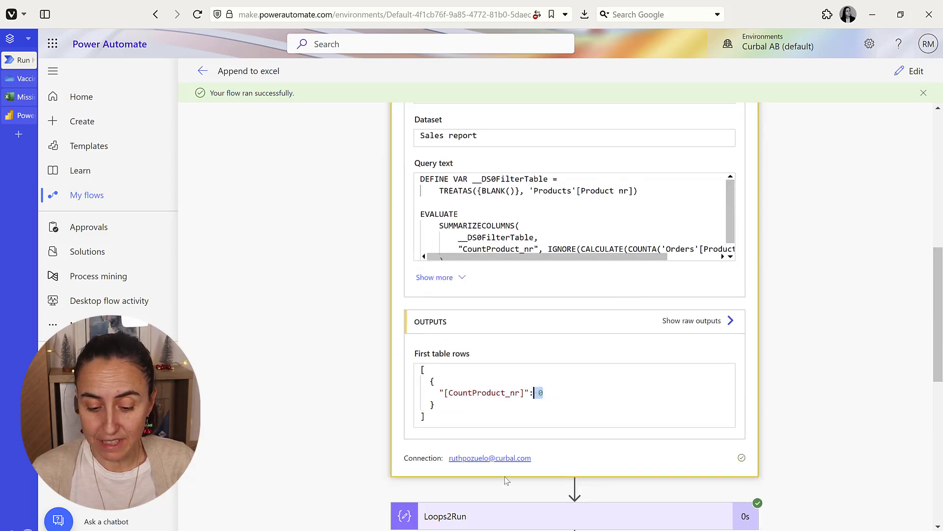
scroll(540, 373, down, 3)
click(465, 339)
scroll(650, 352, down, 4)
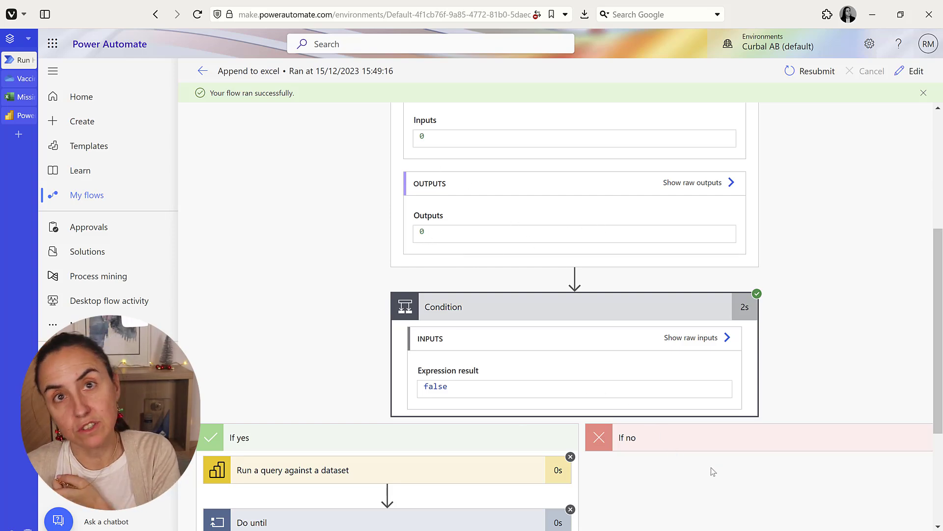
scroll(731, 455, down, 3)
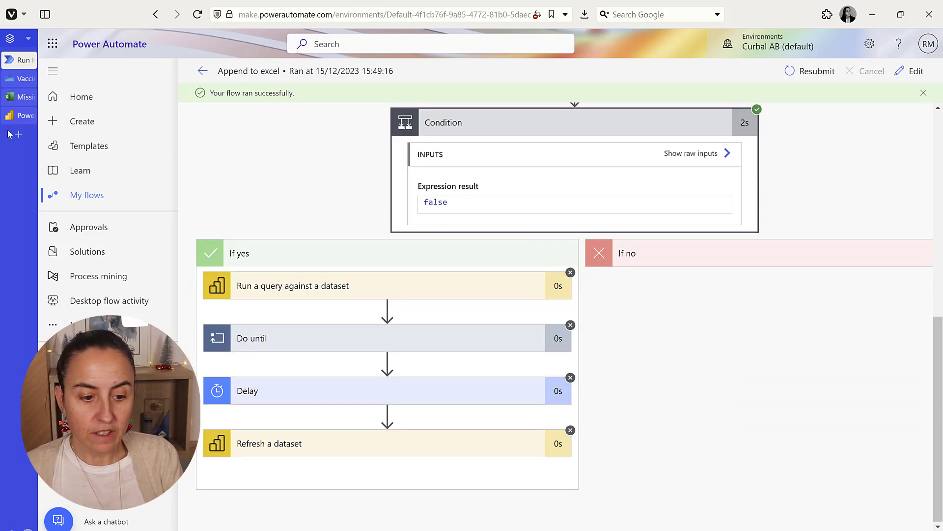
Step: Check the Missing products workbook for newly added rows and return to the beginning of the test run
click(19, 98)
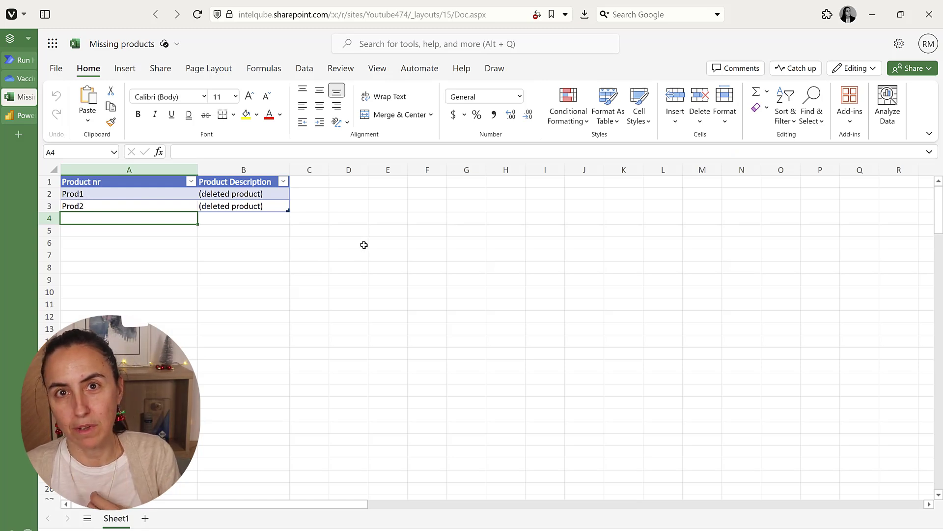
click(19, 60)
scroll(697, 389, up, 4)
scroll(698, 389, up, 5)
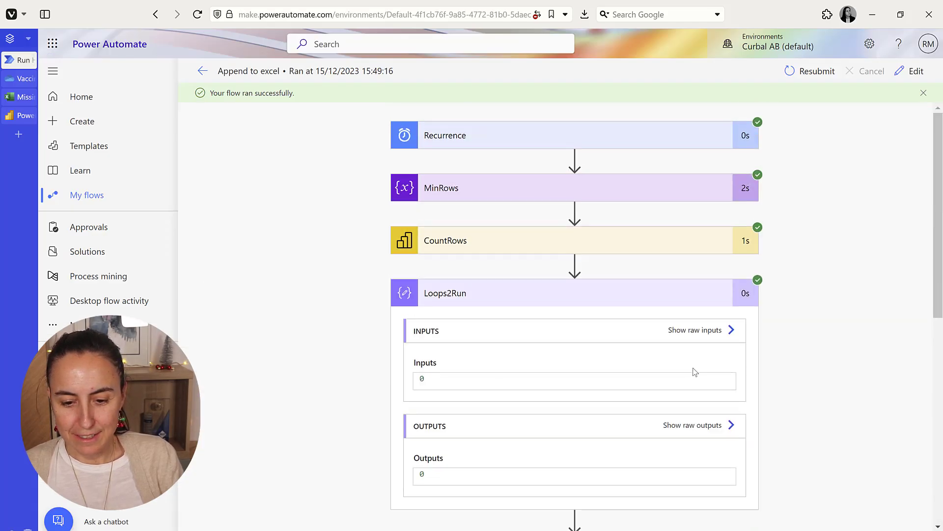